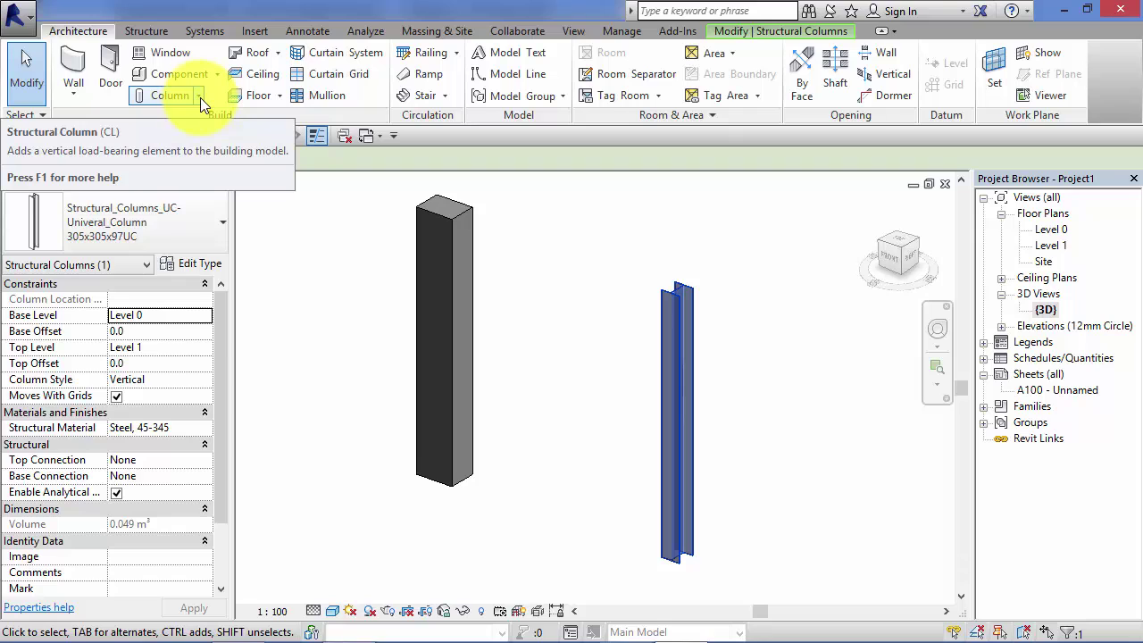
pyautogui.click(200, 97)
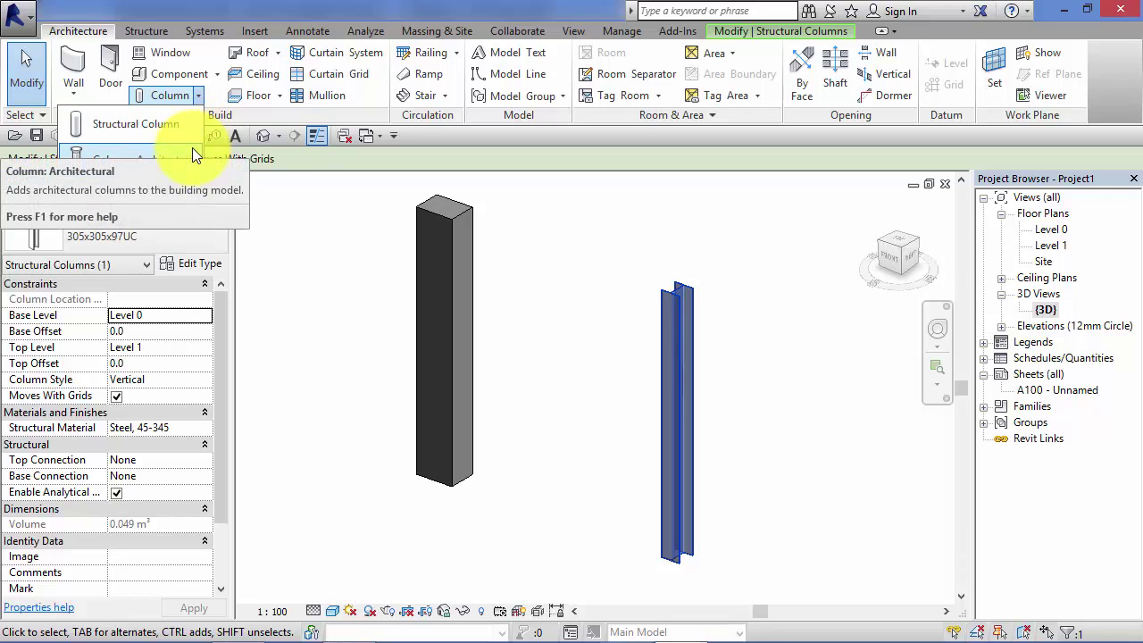
pyautogui.click(563, 241)
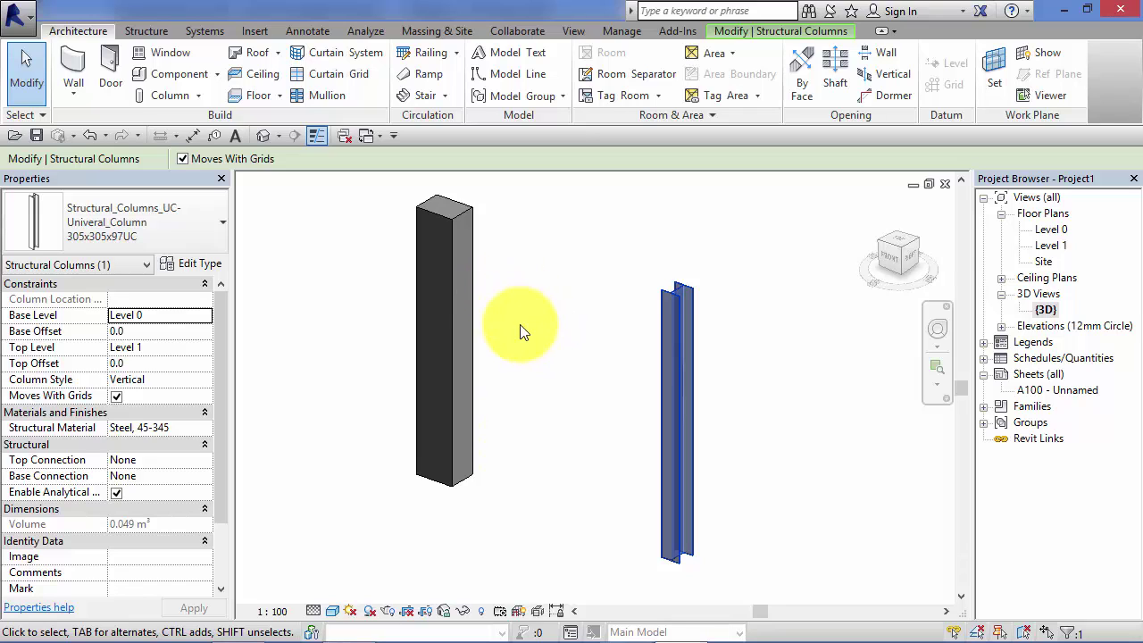
# - Examine the instance and type properties of the rectangular architectural column, including its dimensions and identity data
pyautogui.click(436, 211)
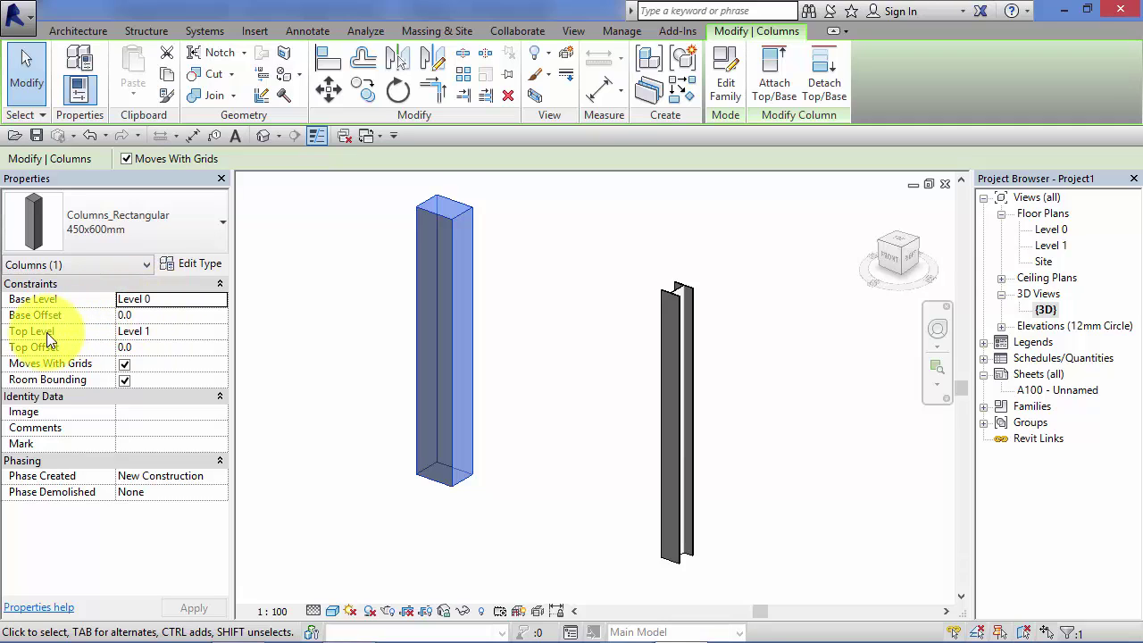
pyautogui.click(202, 263)
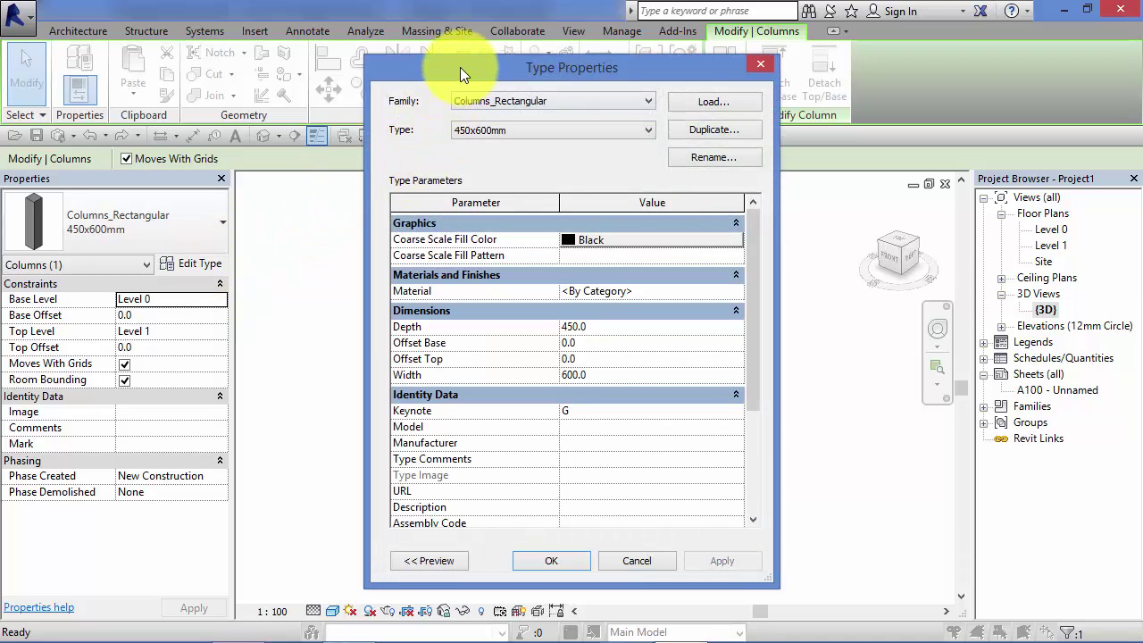
pyautogui.moveTo(452, 74); pyautogui.dragTo(195, 20)
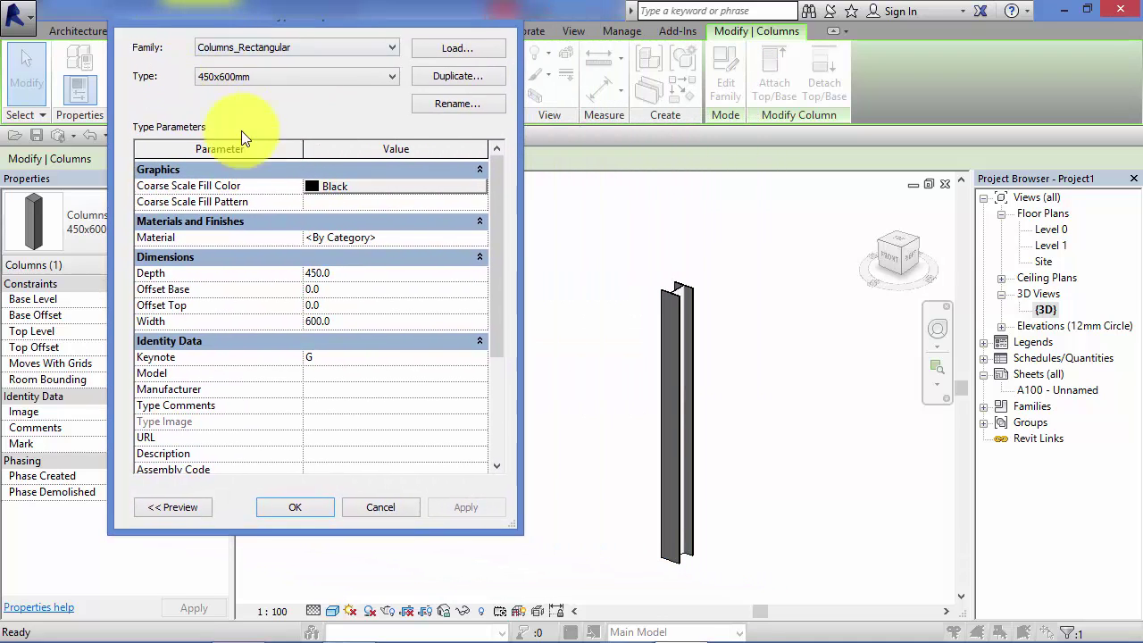
pyautogui.moveTo(496, 227); pyautogui.dragTo(496, 248)
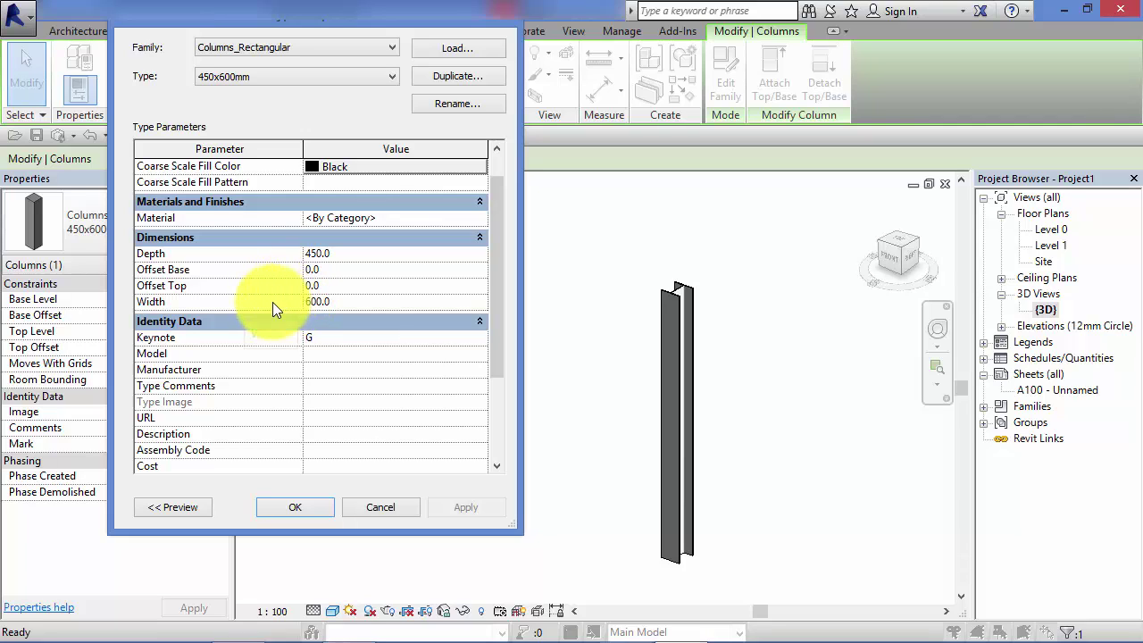
pyautogui.moveTo(494, 308); pyautogui.dragTo(494, 380)
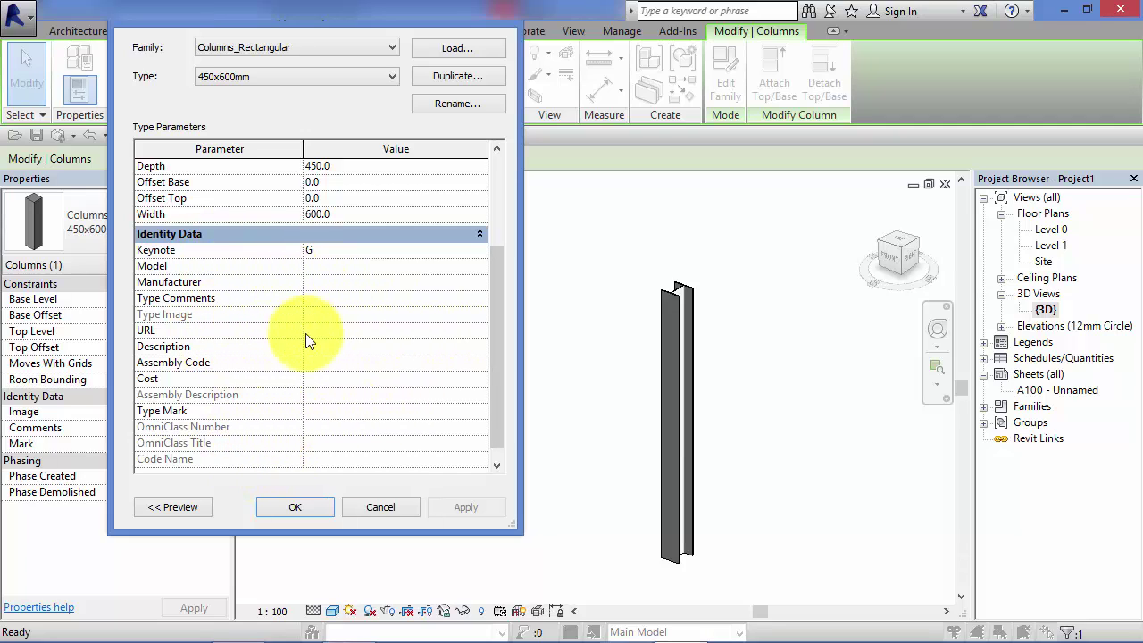
pyautogui.click(390, 508)
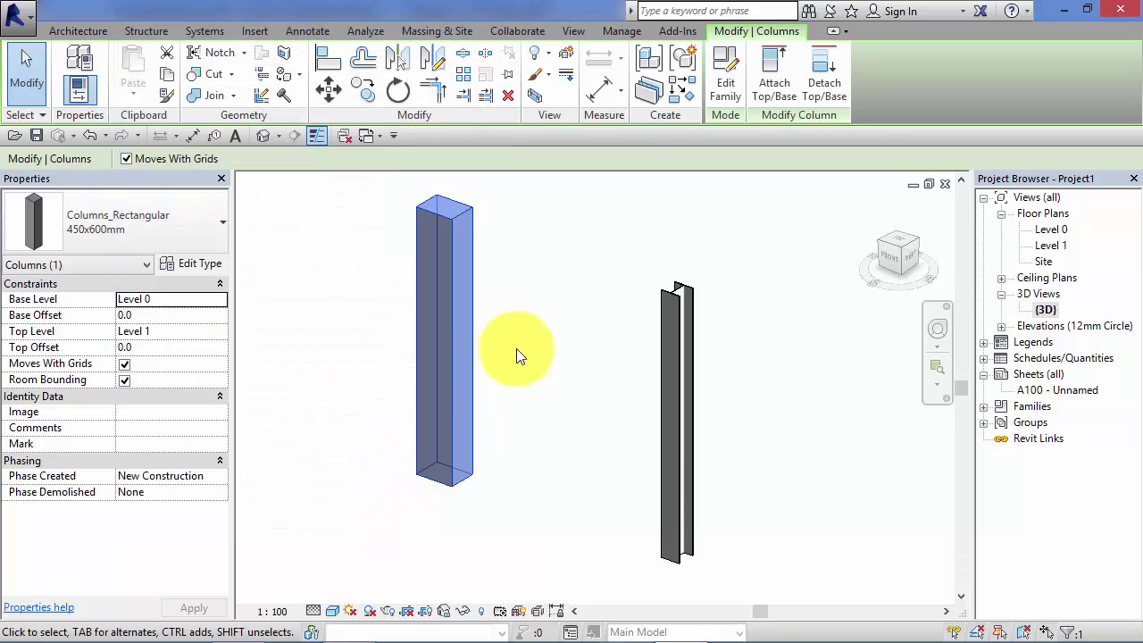
pyautogui.click(567, 309)
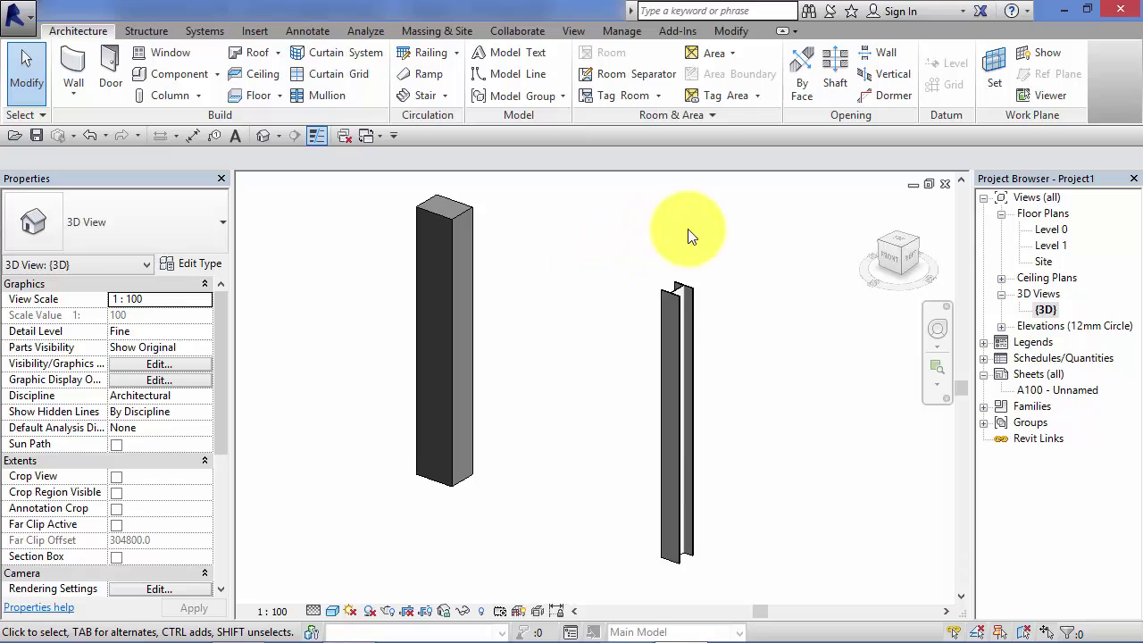
# - Examine the instance and type properties of the steel universal structural column, including its structural parameters and dimensions
pyautogui.click(676, 303)
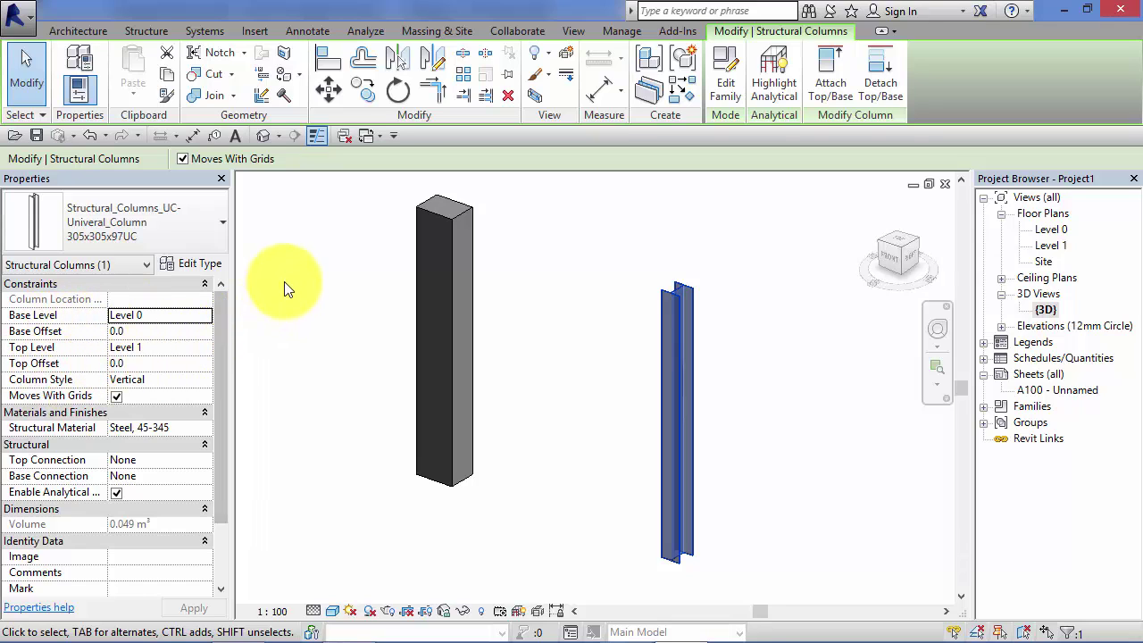
pyautogui.click(201, 263)
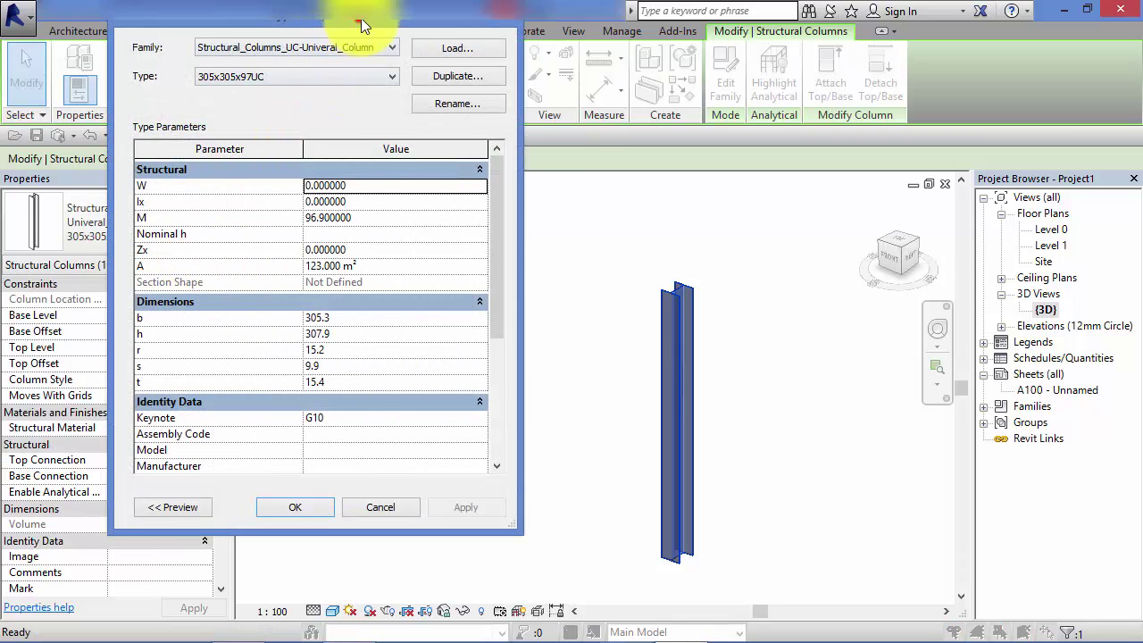
pyautogui.moveTo(361, 18); pyautogui.dragTo(451, 19)
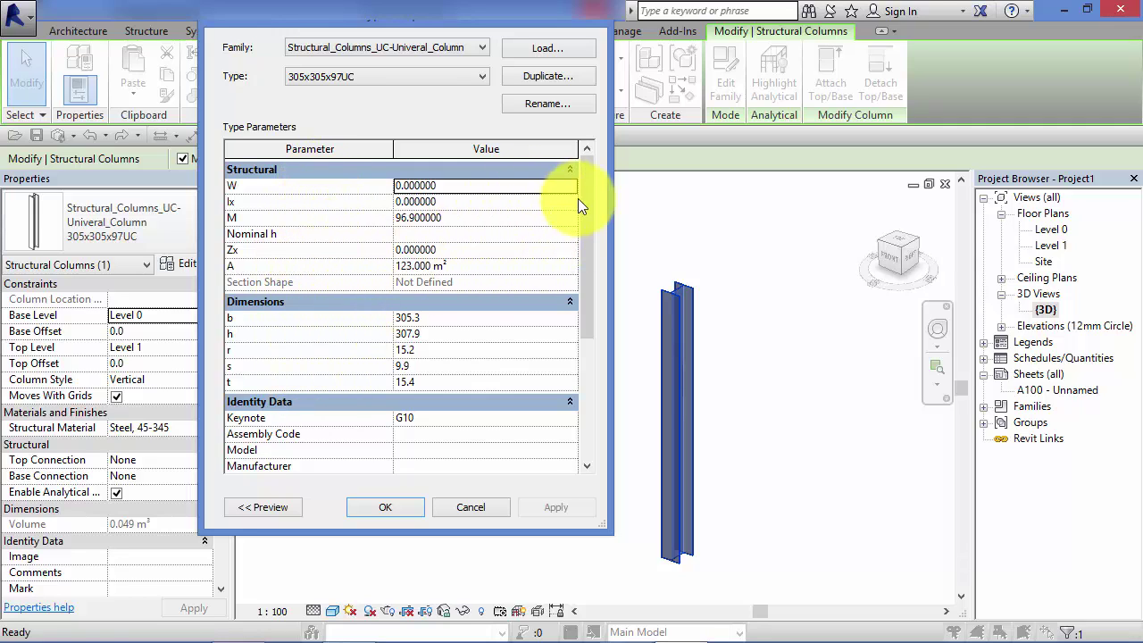
pyautogui.moveTo(585, 198); pyautogui.dragTo(582, 246)
pyautogui.press('Escape')
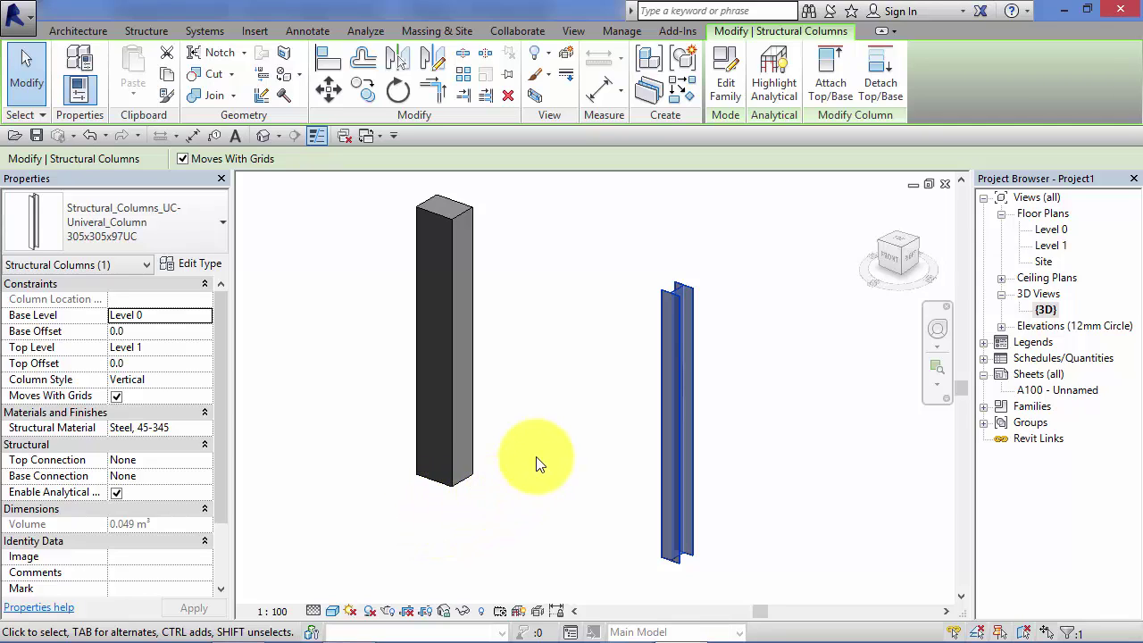
pyautogui.moveTo(551, 386); pyautogui.dragTo(590, 409, button='middle')
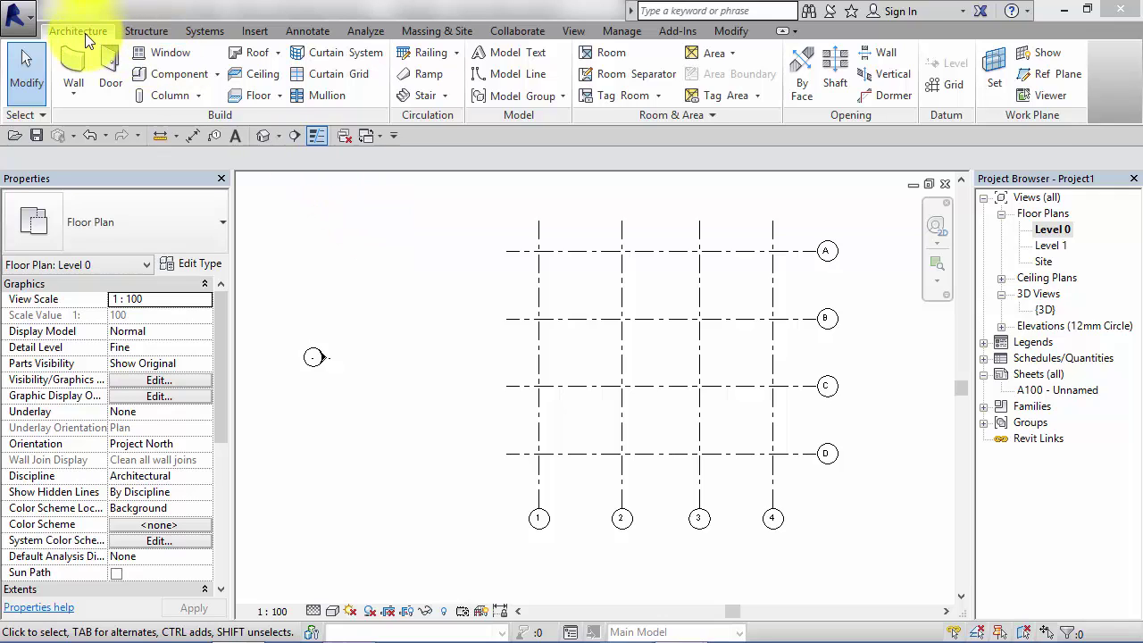
# - Place a 450x600mm architectural column with height to Level 1, about 9241 mm left of grid 1 and 770 mm below grid B
pyautogui.click(200, 96)
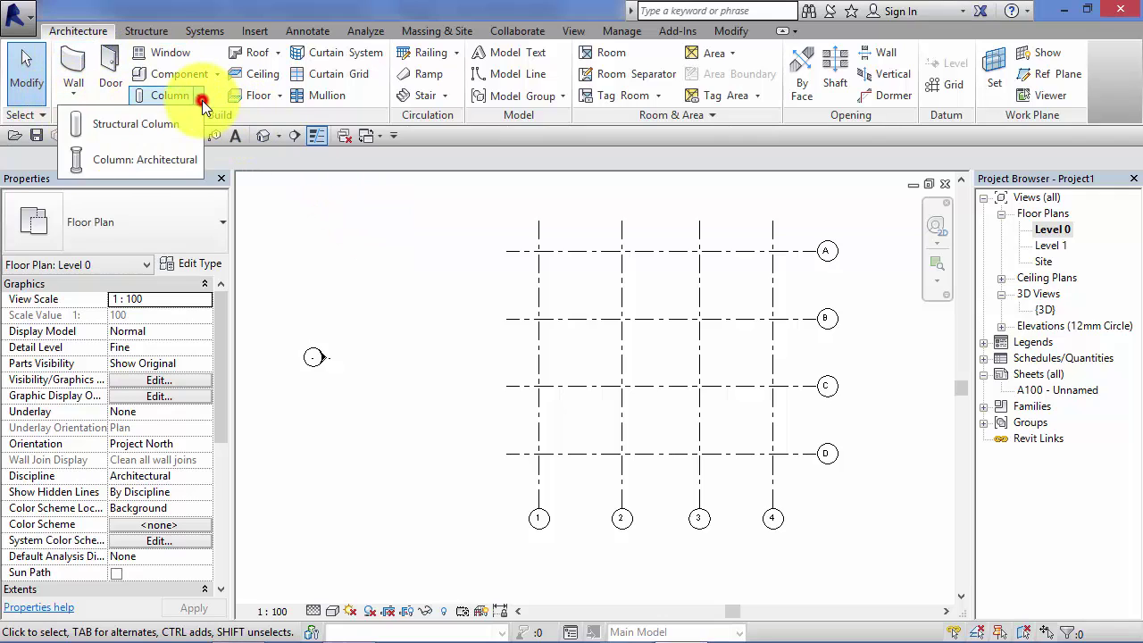
pyautogui.click(154, 157)
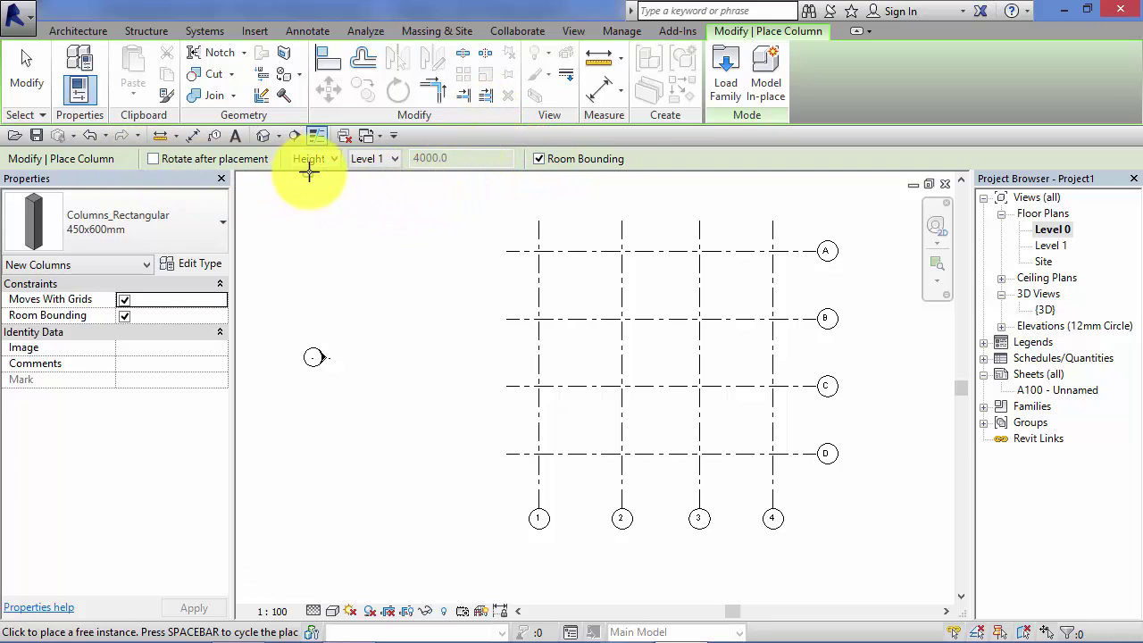
pyautogui.click(334, 159)
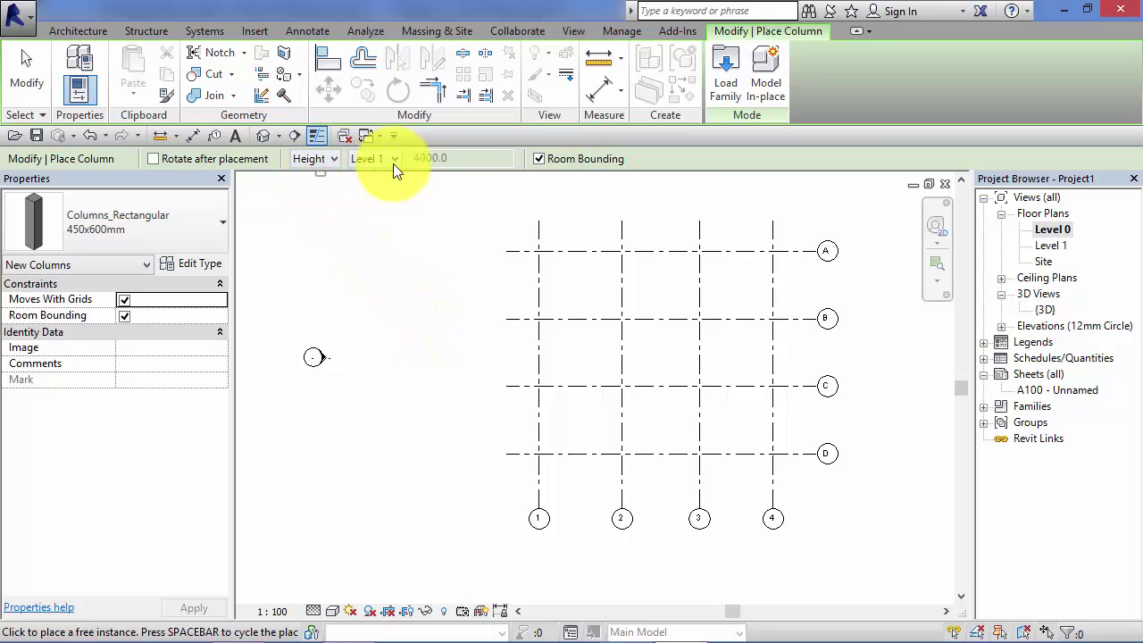
pyautogui.click(391, 331)
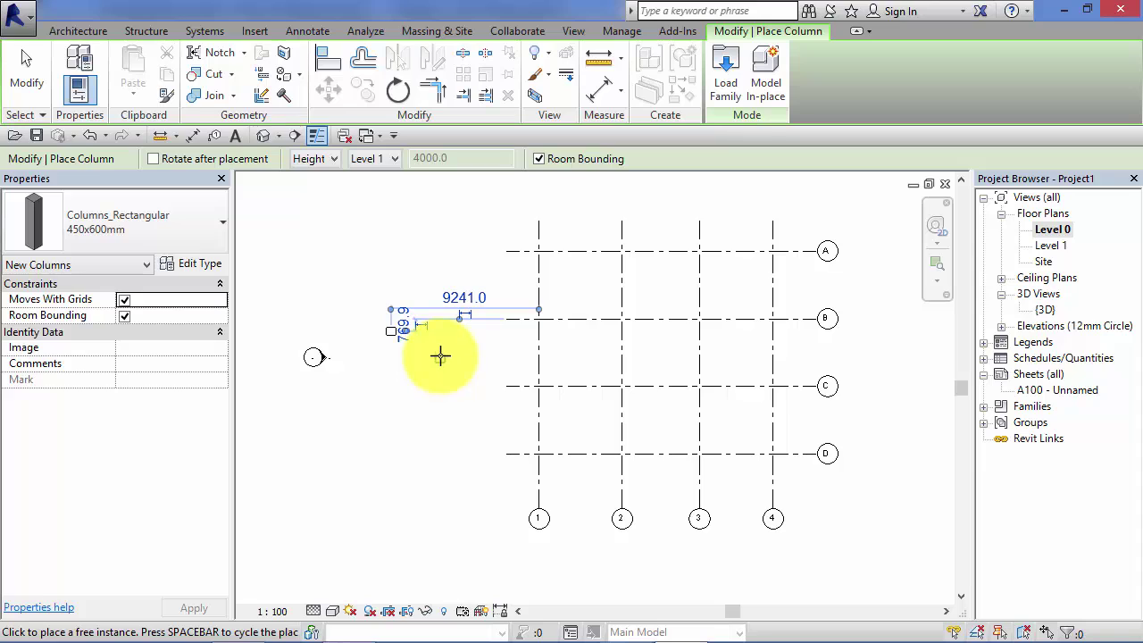
# - Place an architectural column with an unconnected depth of 4000 mm, about 6281 mm left of grid 1 and 3395 mm below grid B
pyautogui.click(334, 158)
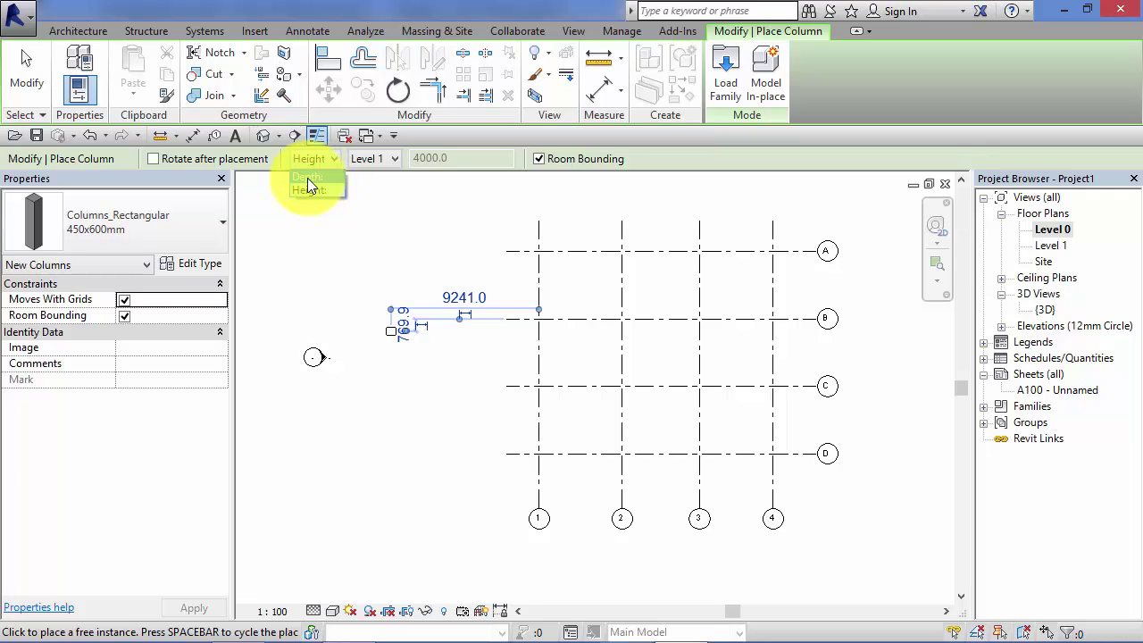
pyautogui.click(312, 178)
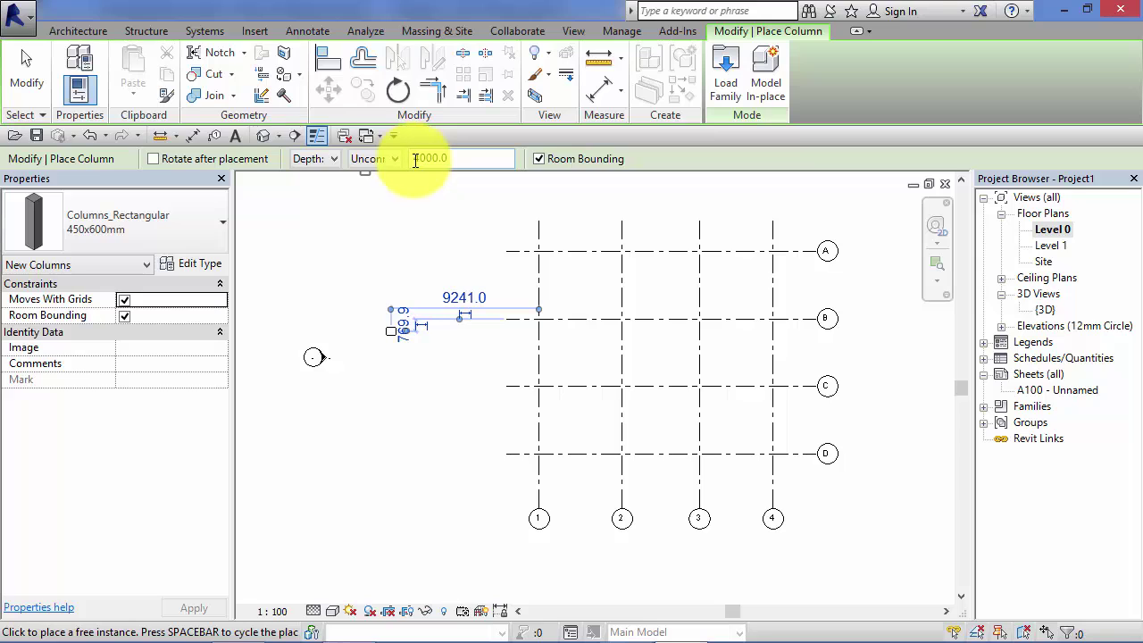
pyautogui.click(439, 373)
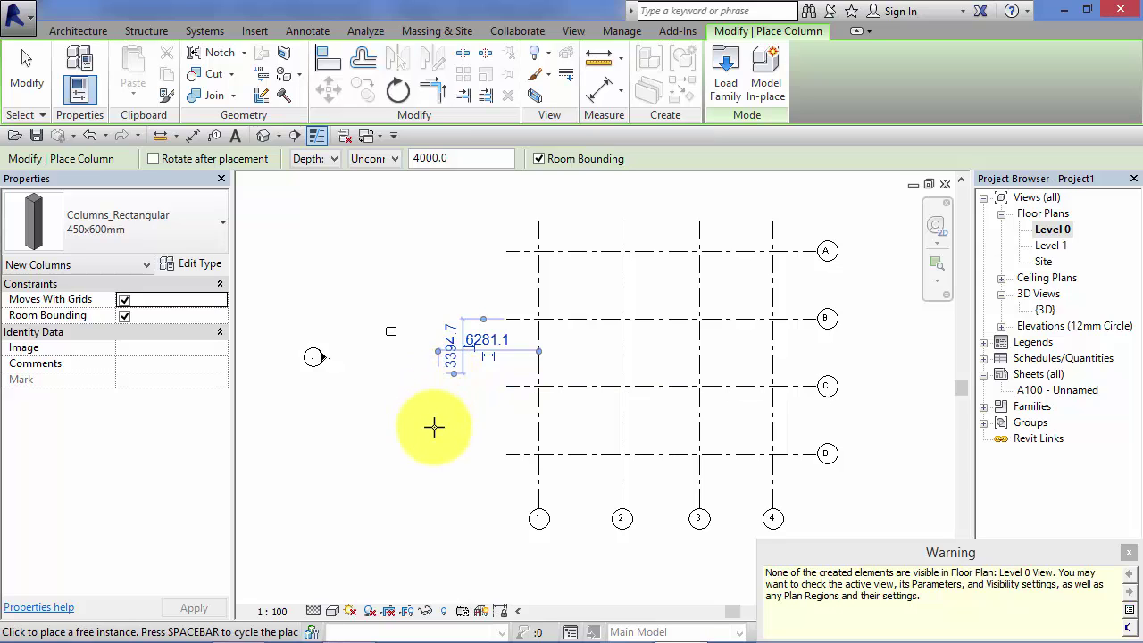
pyautogui.moveTo(804, 547); pyautogui.dragTo(594, 247)
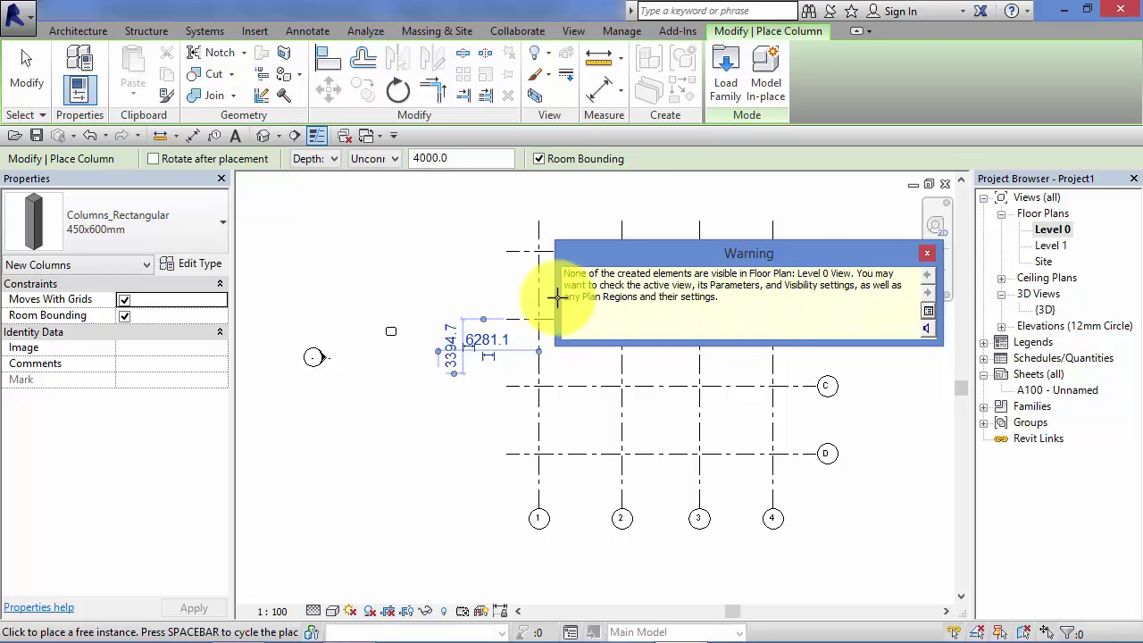
pyautogui.click(929, 255)
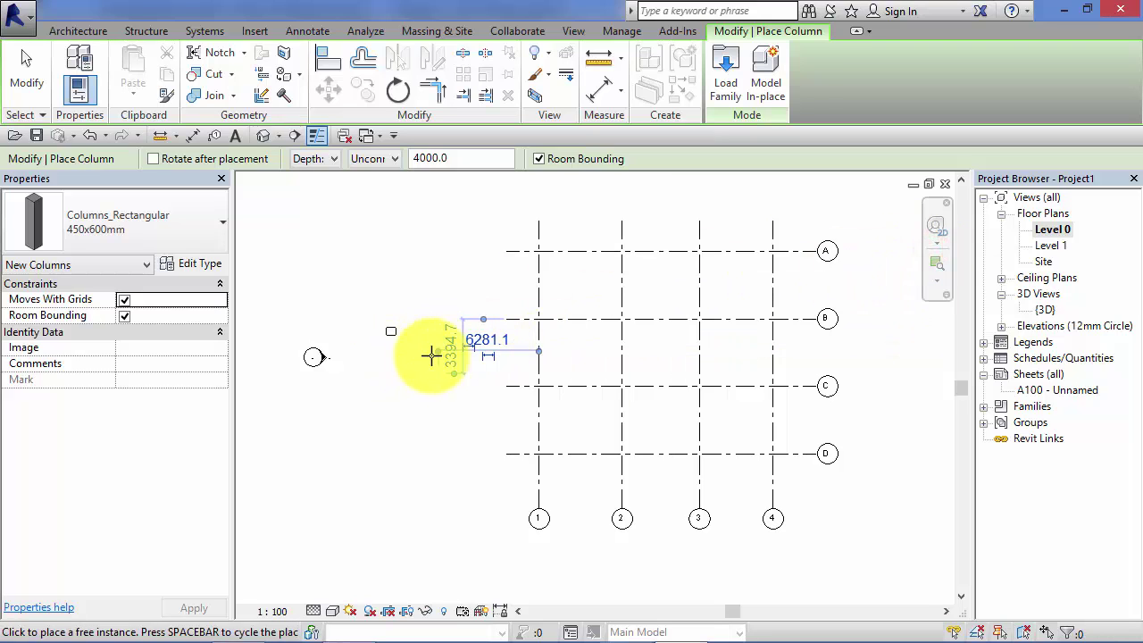
pyautogui.scroll(3, 438, 349)
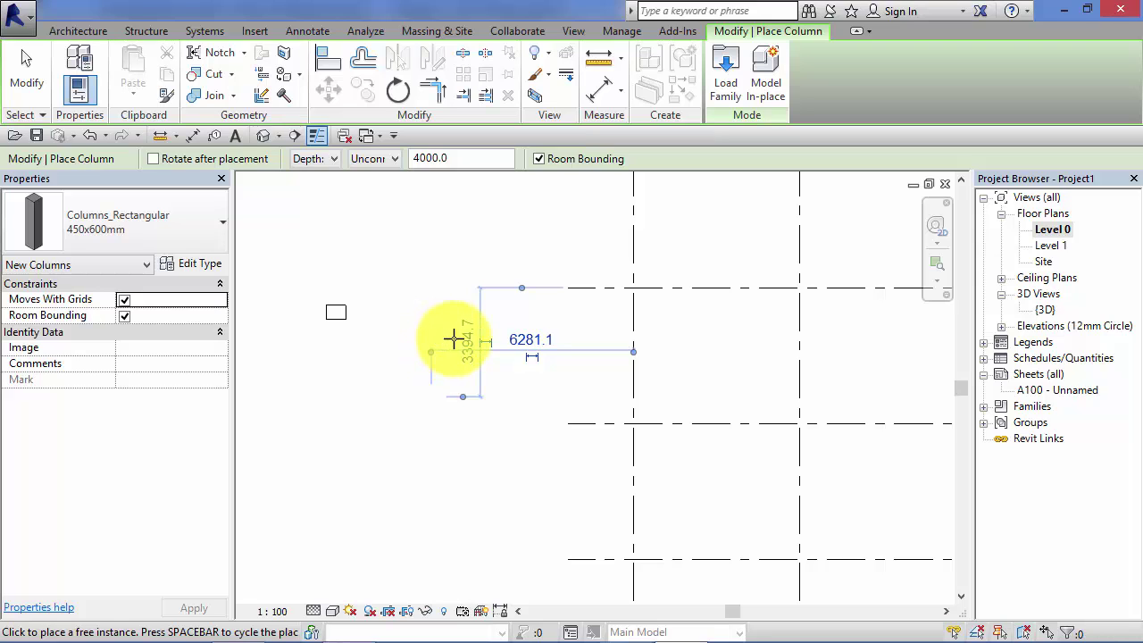
pyautogui.scroll(-4, 454, 338)
pyautogui.moveTo(411, 399); pyautogui.dragTo(449, 396, button='middle')
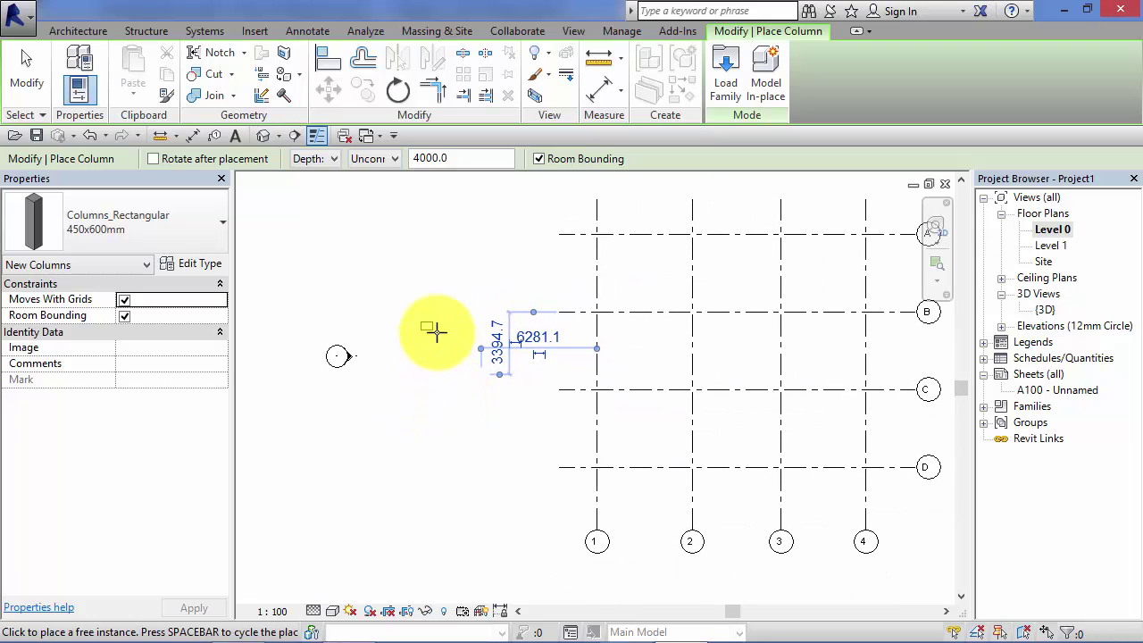
pyautogui.moveTo(470, 283); pyautogui.dragTo(470, 304, button='middle')
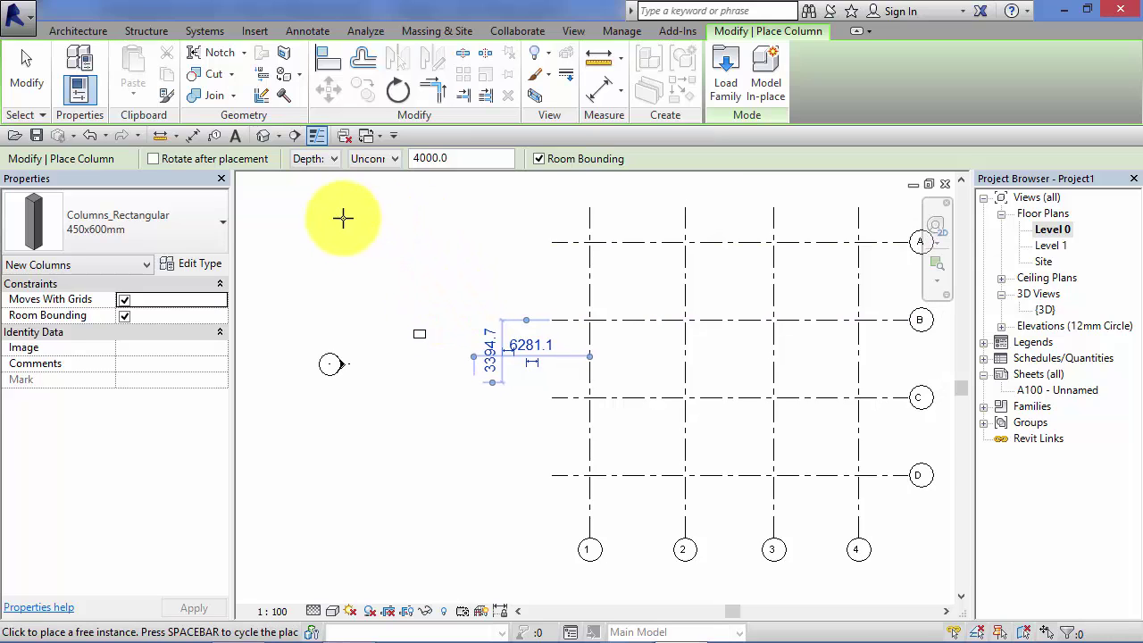
# - Place a vertical 305x305x97UC structural column with height to Level 1, aligned with the visible rectangular column and about 6140 mm left of grid 1
pyautogui.click(81, 32)
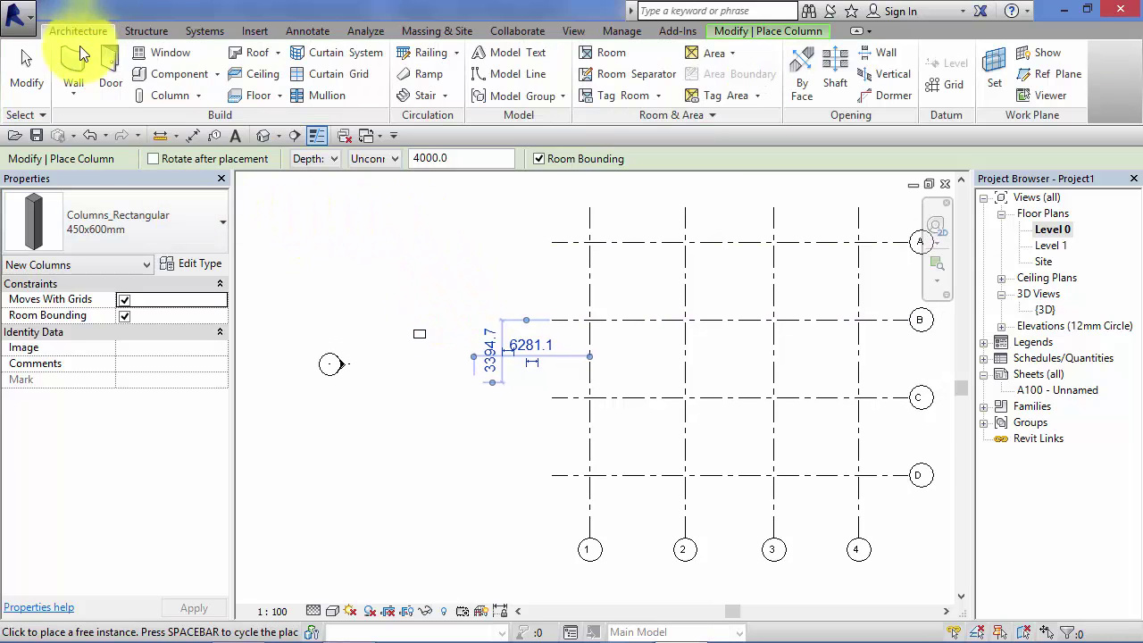
pyautogui.click(199, 96)
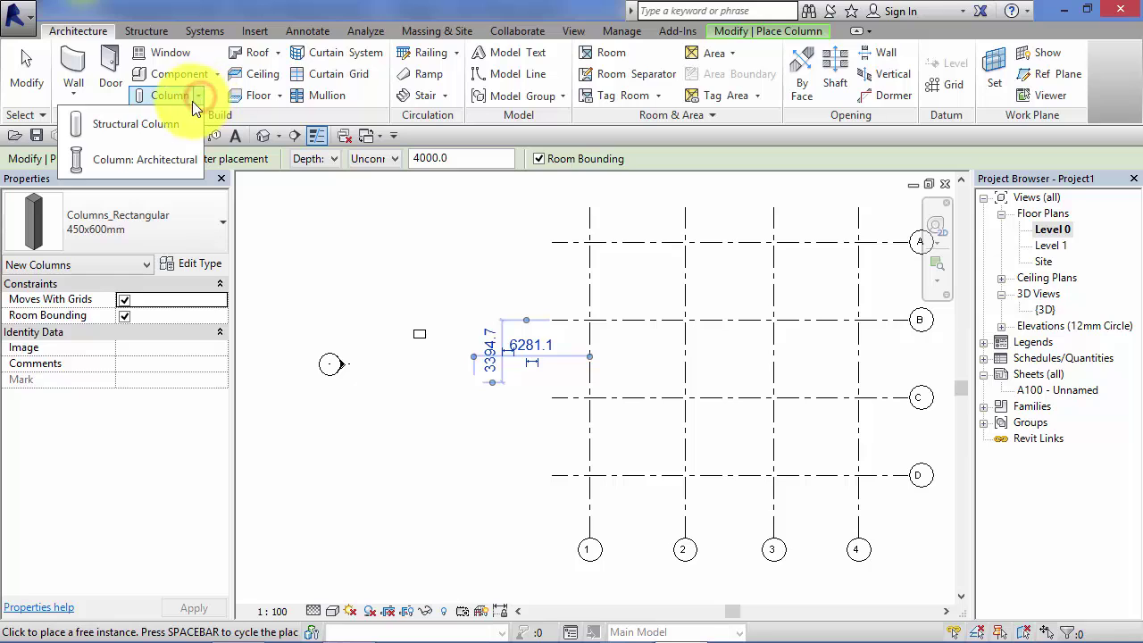
pyautogui.click(147, 126)
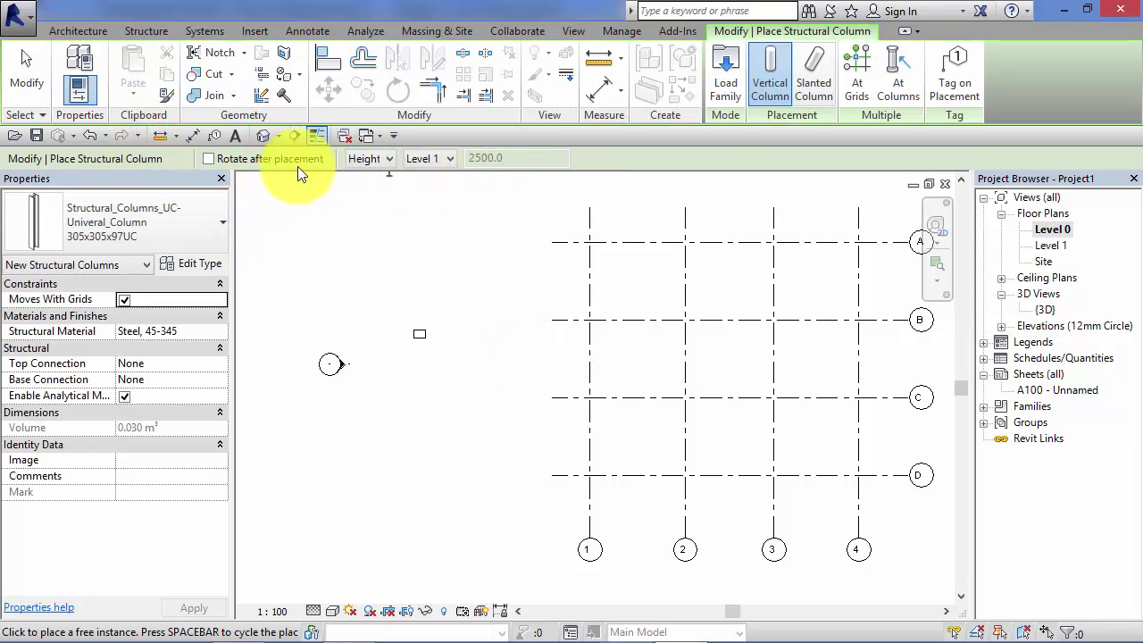
pyautogui.click(389, 160)
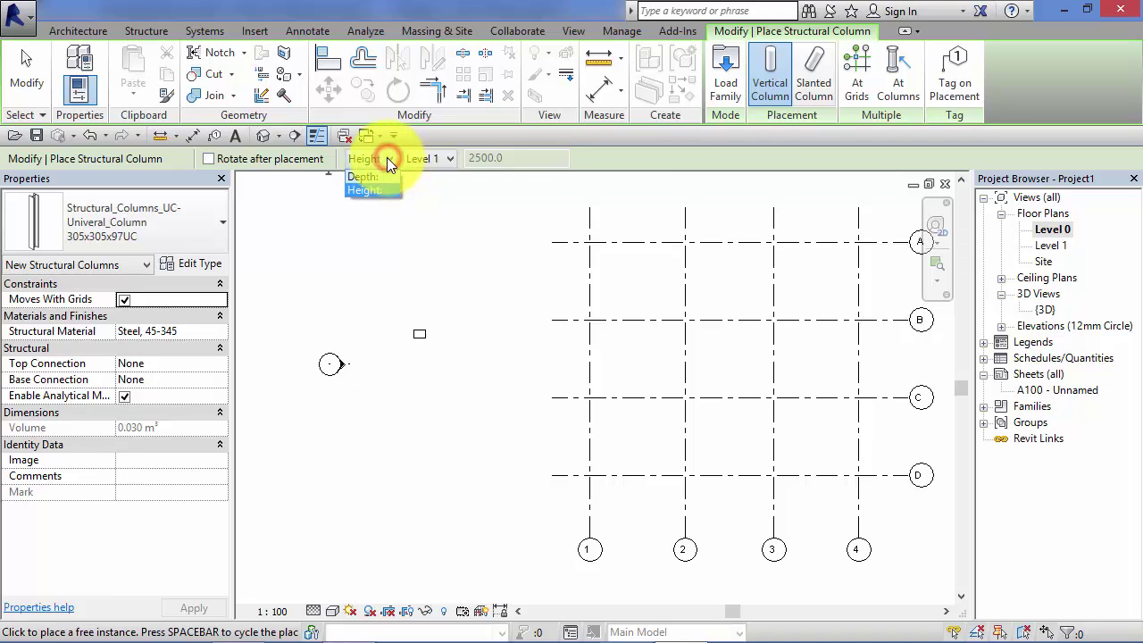
pyautogui.click(387, 158)
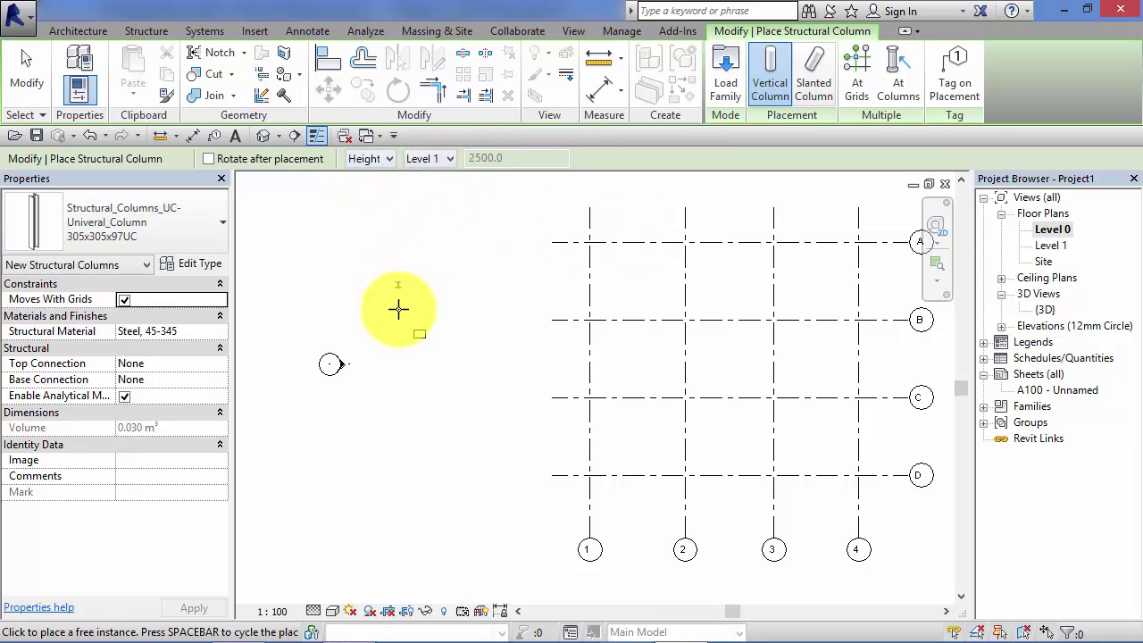
pyautogui.scroll(3, 455, 342)
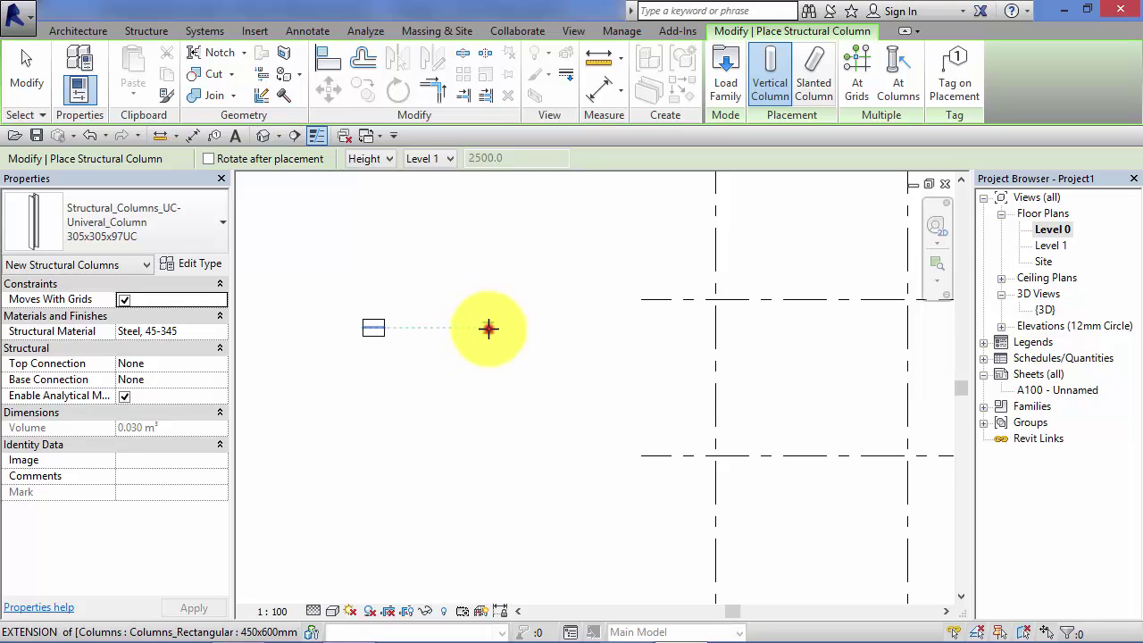
pyautogui.click(488, 329)
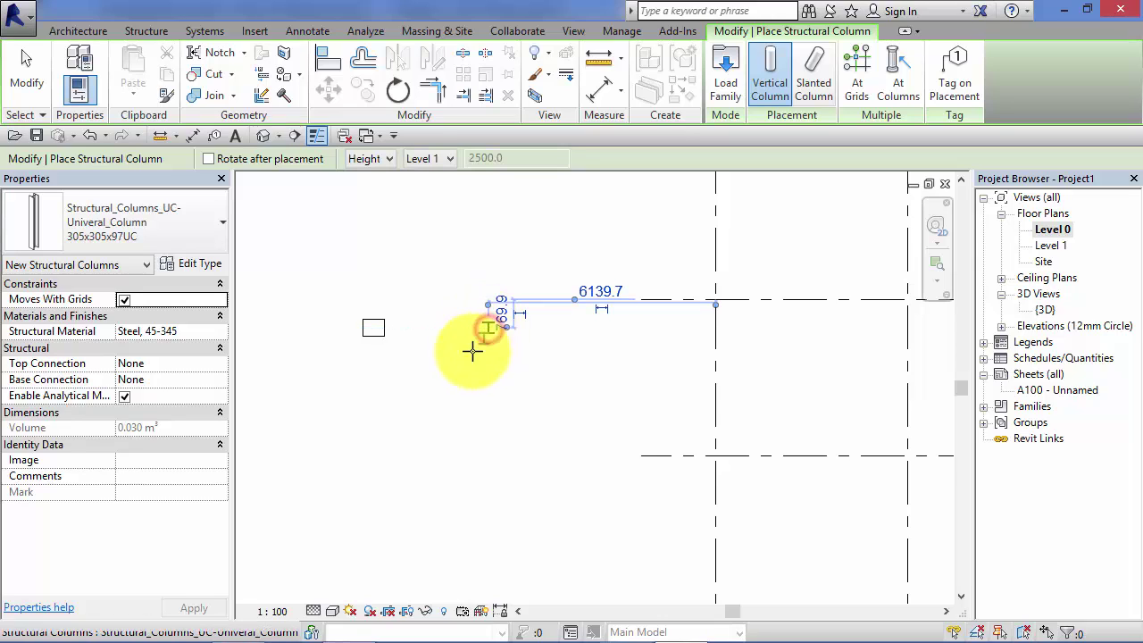
# - Place another 305x305x97UC structural column directly below the rectangular column, about 3716 mm below grid B
pyautogui.click(375, 438)
pyautogui.scroll(-1, 390, 438)
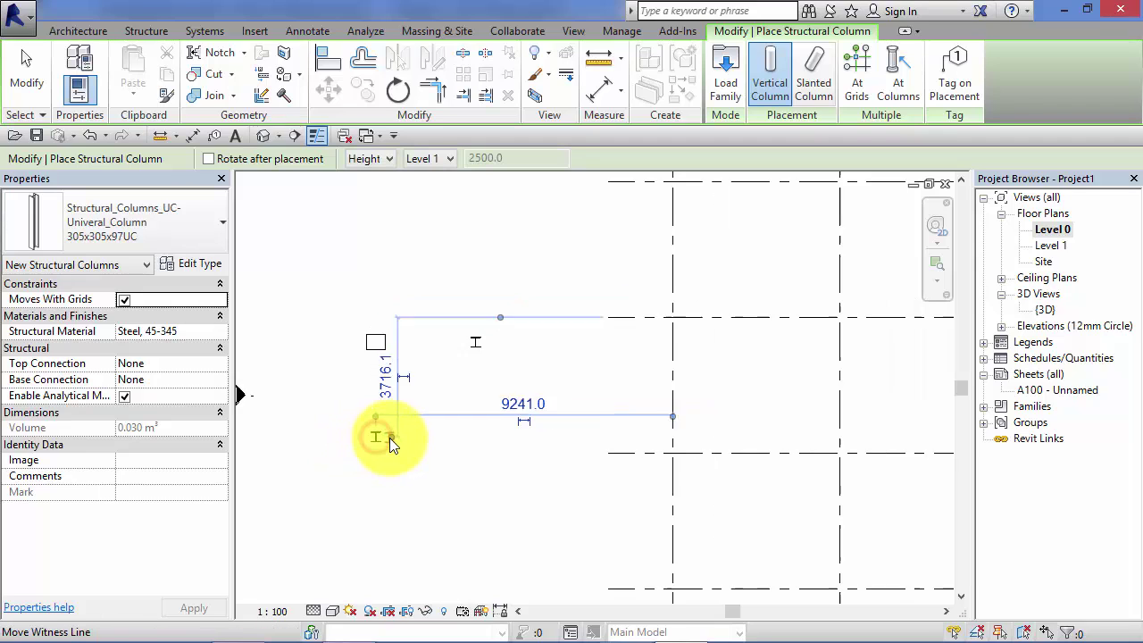
pyautogui.scroll(-3, 389, 438)
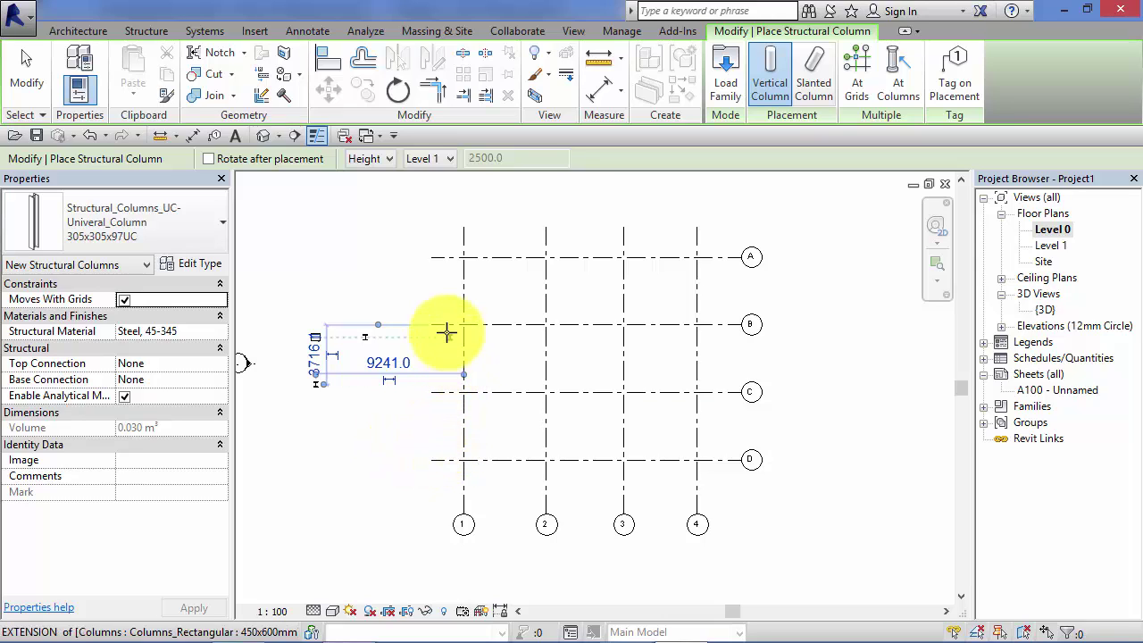
# - Place 305x305x97UC structural columns at all intersections of grids 1–4 and A–D using At Grids, and finish the placement
pyautogui.click(599, 303)
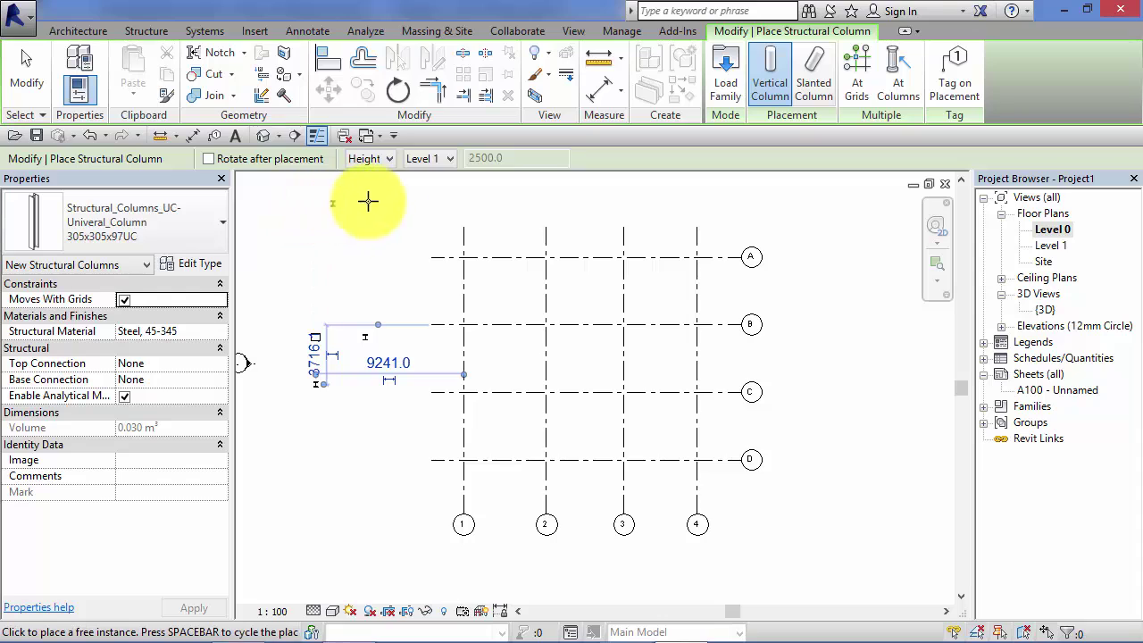
pyautogui.click(859, 63)
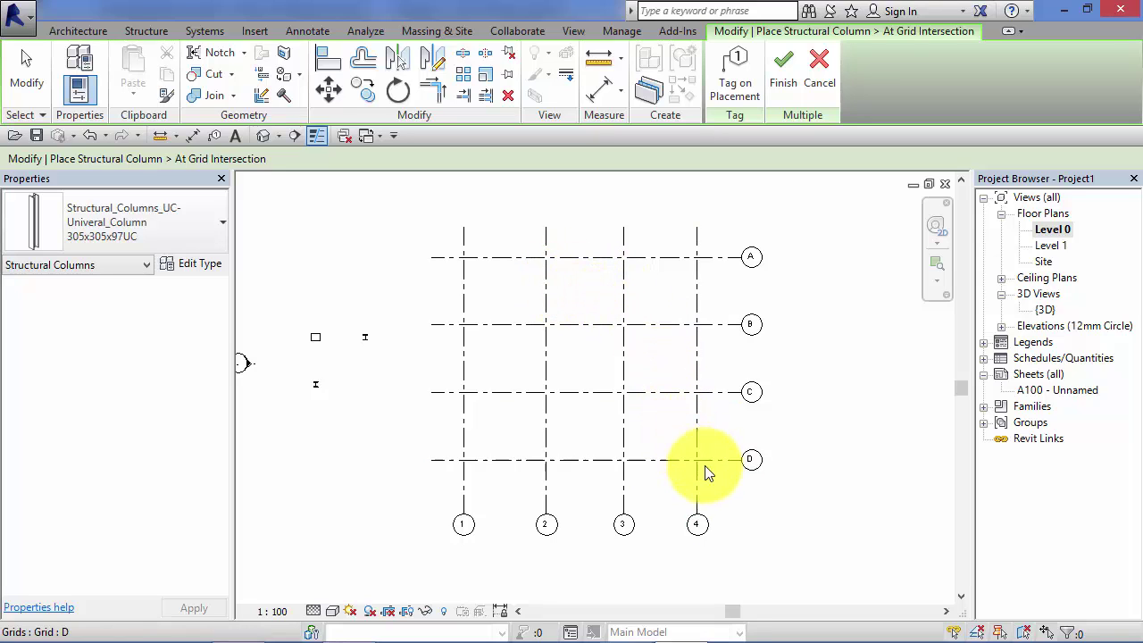
pyautogui.moveTo(724, 494); pyautogui.dragTo(445, 245)
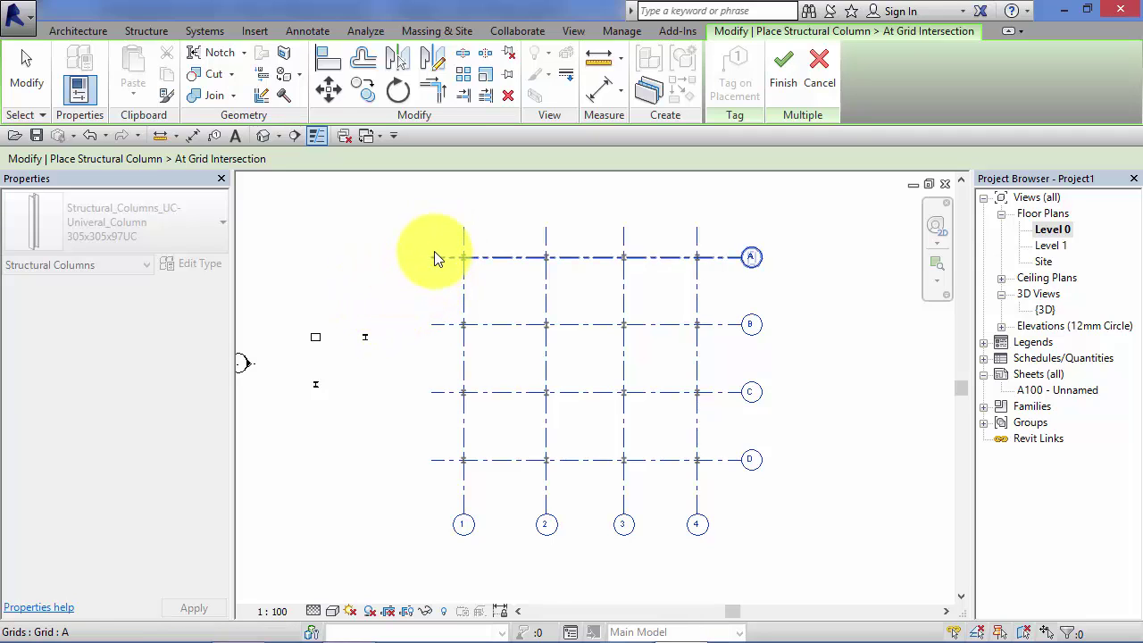
pyautogui.scroll(3, 434, 254)
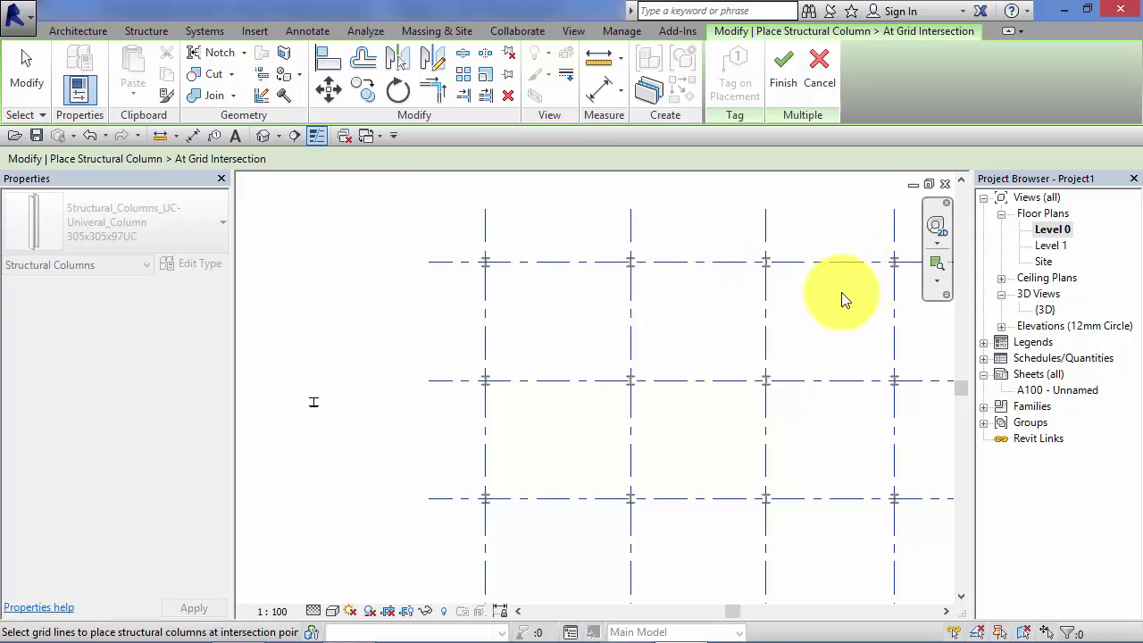
pyautogui.scroll(-3, 804, 352)
pyautogui.moveTo(727, 327); pyautogui.dragTo(587, 276, button='middle')
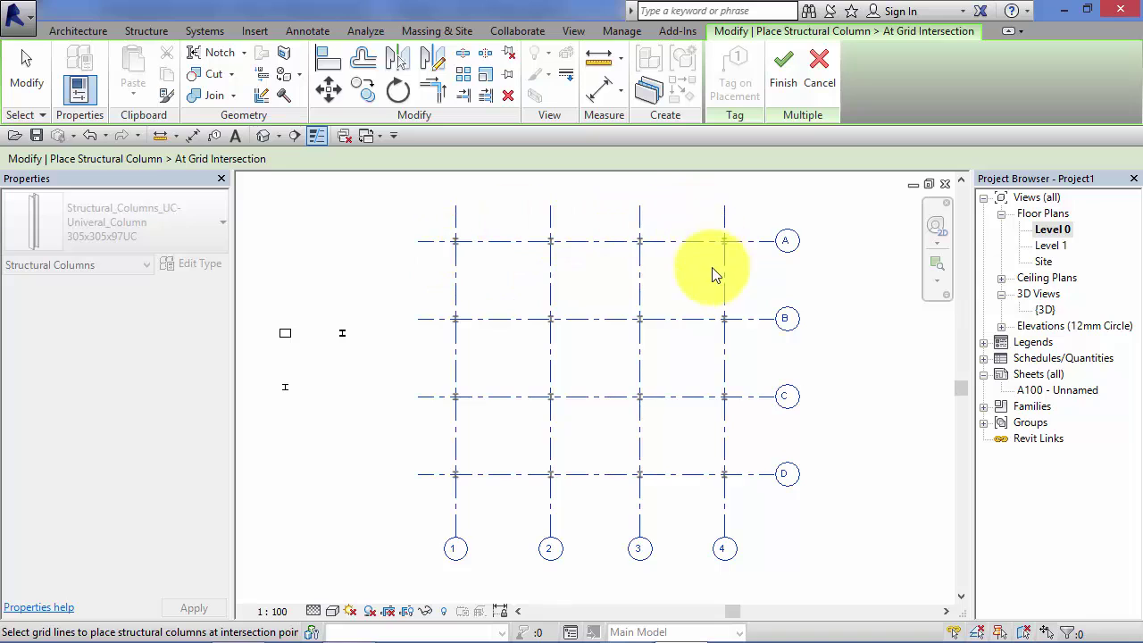
pyautogui.click(781, 69)
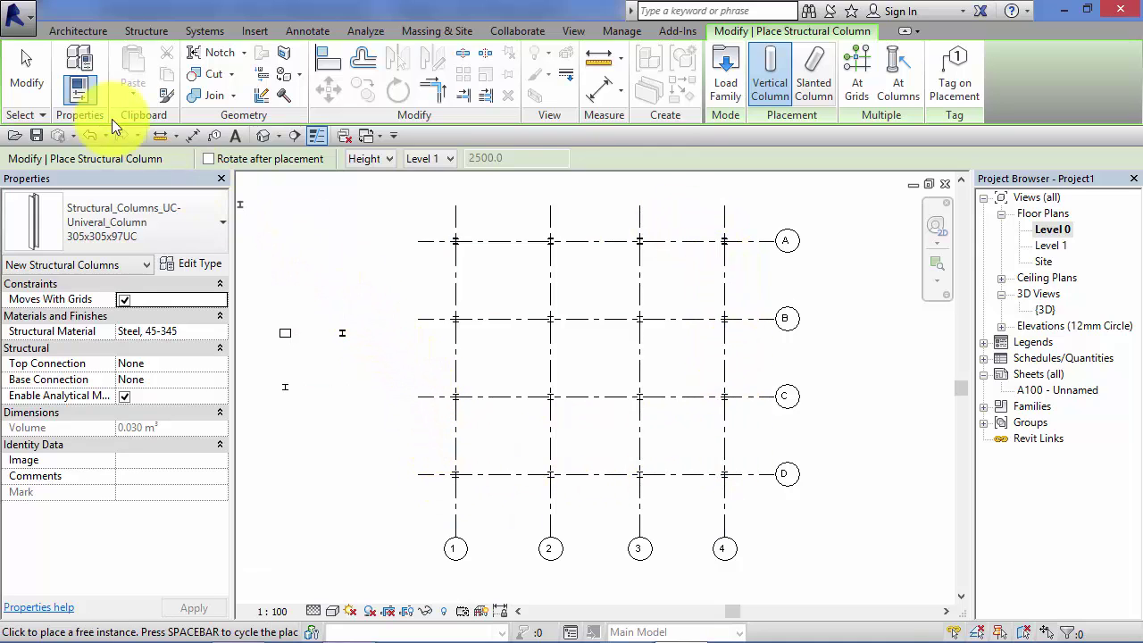
pyautogui.click(21, 73)
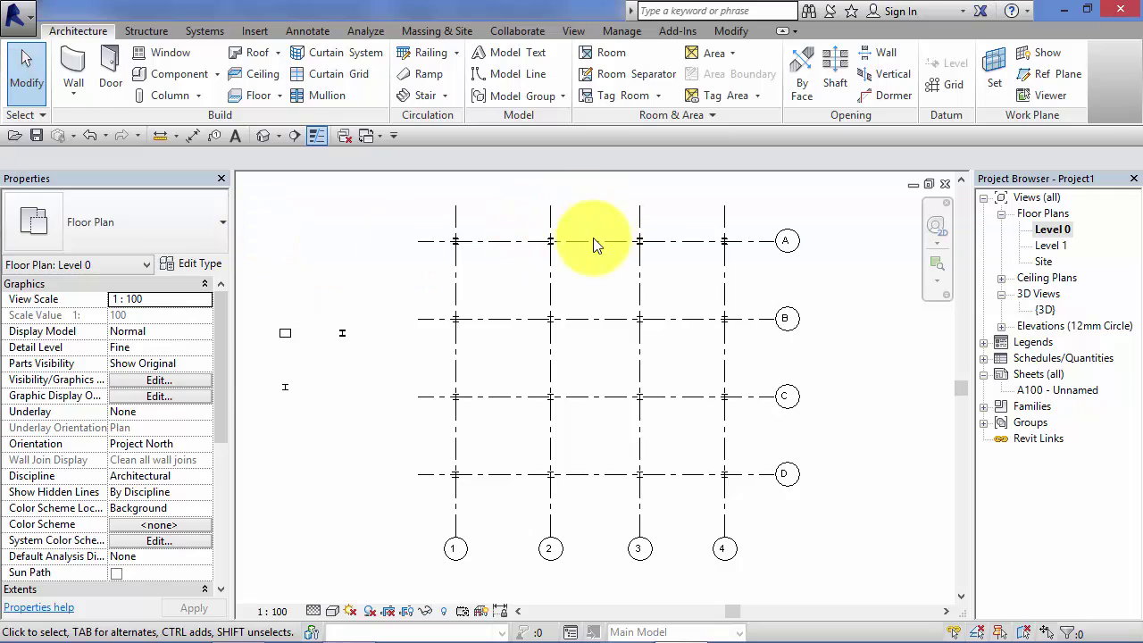
# - Move grid 2 towards grid 3, to about 2662 mm from it
pyautogui.moveTo(565, 286); pyautogui.dragTo(573, 305, button='middle')
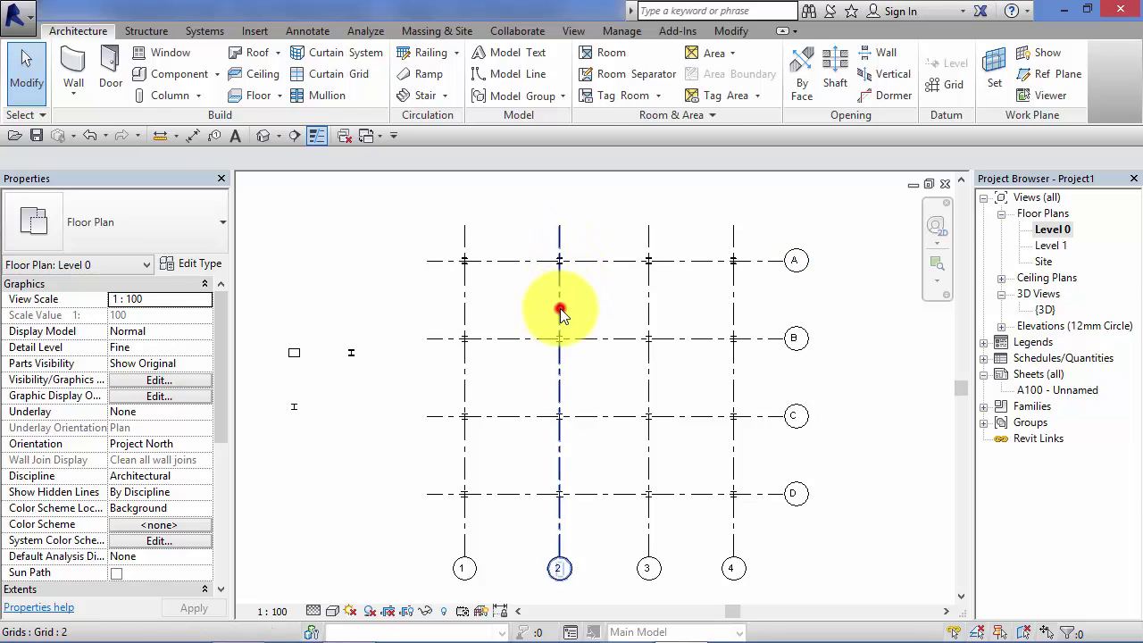
pyautogui.click(561, 313)
pyautogui.moveTo(559, 310); pyautogui.dragTo(599, 311)
# - Move grids A and B down, with B about 4228 mm below A and about 2335 mm above grid C
pyautogui.click(536, 261)
pyautogui.moveTo(539, 261); pyautogui.dragTo(539, 296)
pyautogui.click(549, 339)
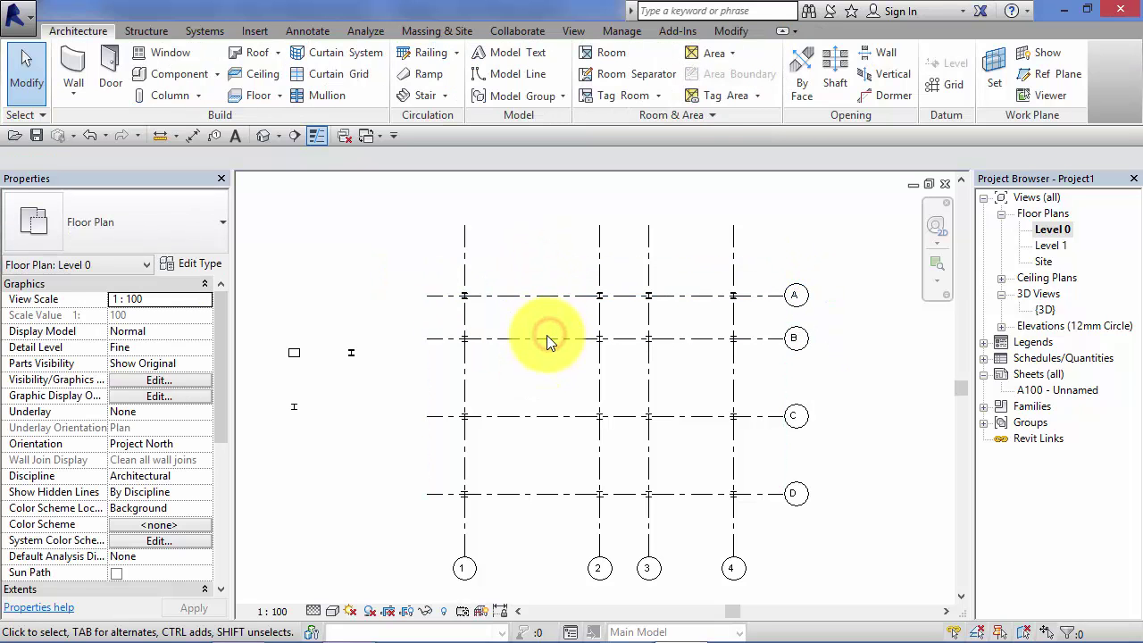
pyautogui.click(547, 336)
pyautogui.moveTo(548, 337); pyautogui.dragTo(567, 370)
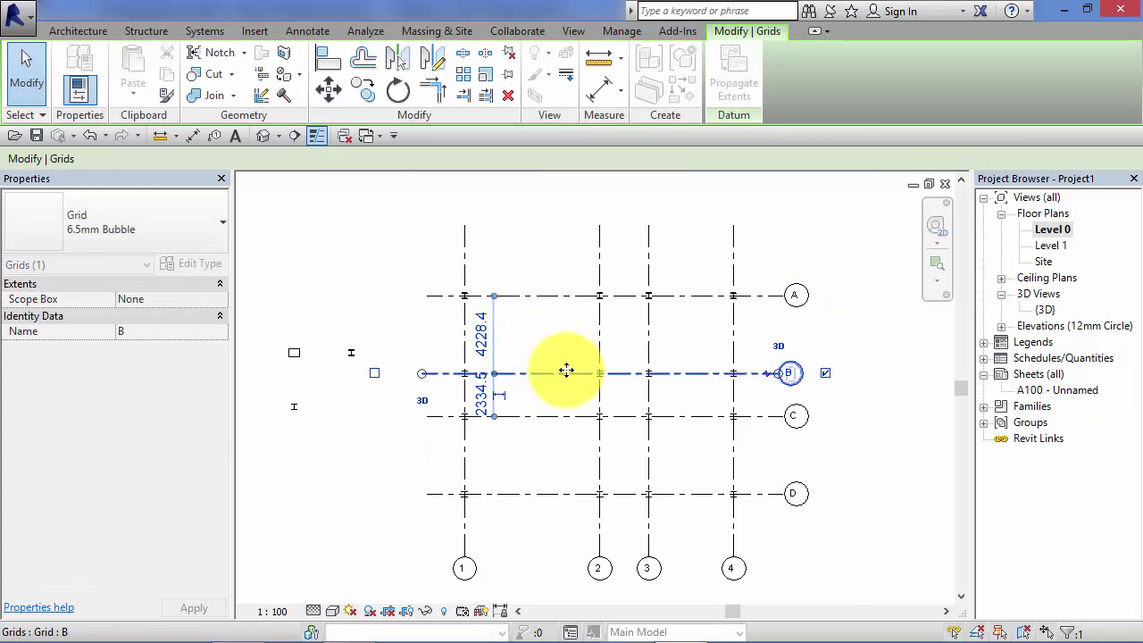
# - Move the structural column at grid intersection B-2 off the grids, slightly above grid B and towards grid 3
pyautogui.scroll(5, 587, 358)
pyautogui.click(595, 286)
pyautogui.moveTo(639, 330); pyautogui.dragTo(579, 318, button='middle')
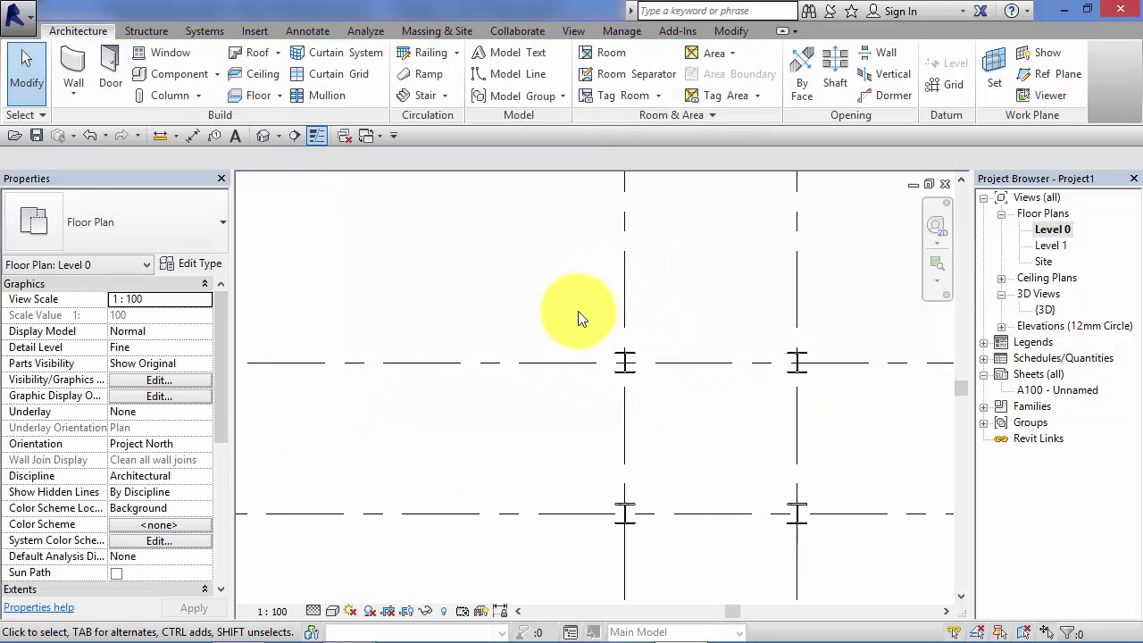
pyautogui.click(632, 359)
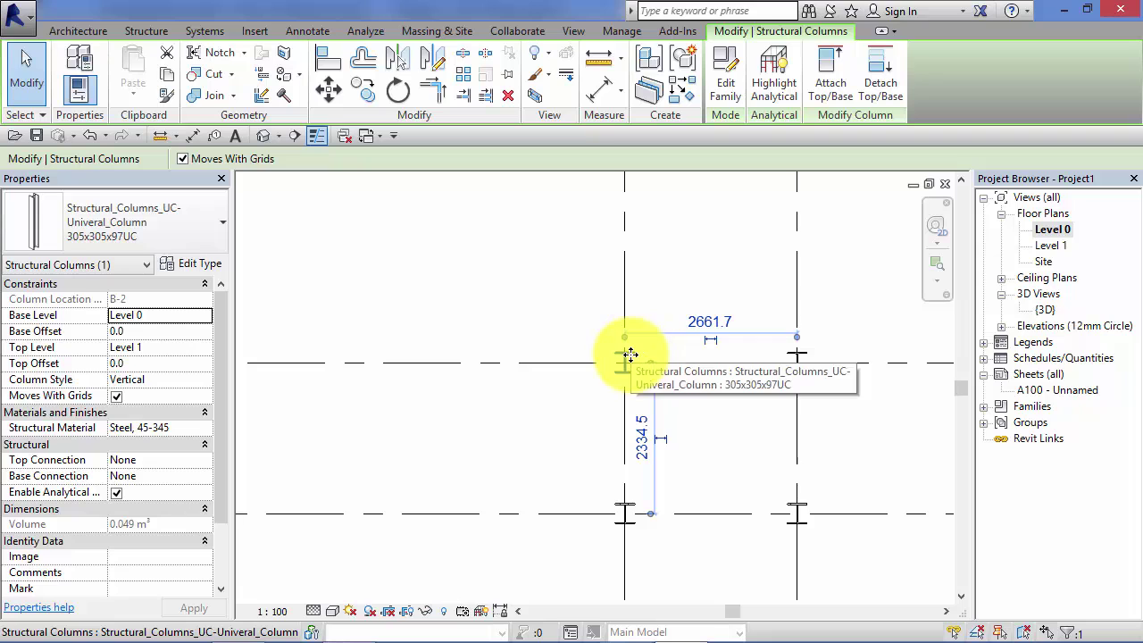
pyautogui.moveTo(630, 355); pyautogui.dragTo(658, 327)
pyautogui.click(540, 328)
pyautogui.scroll(-3, 540, 330)
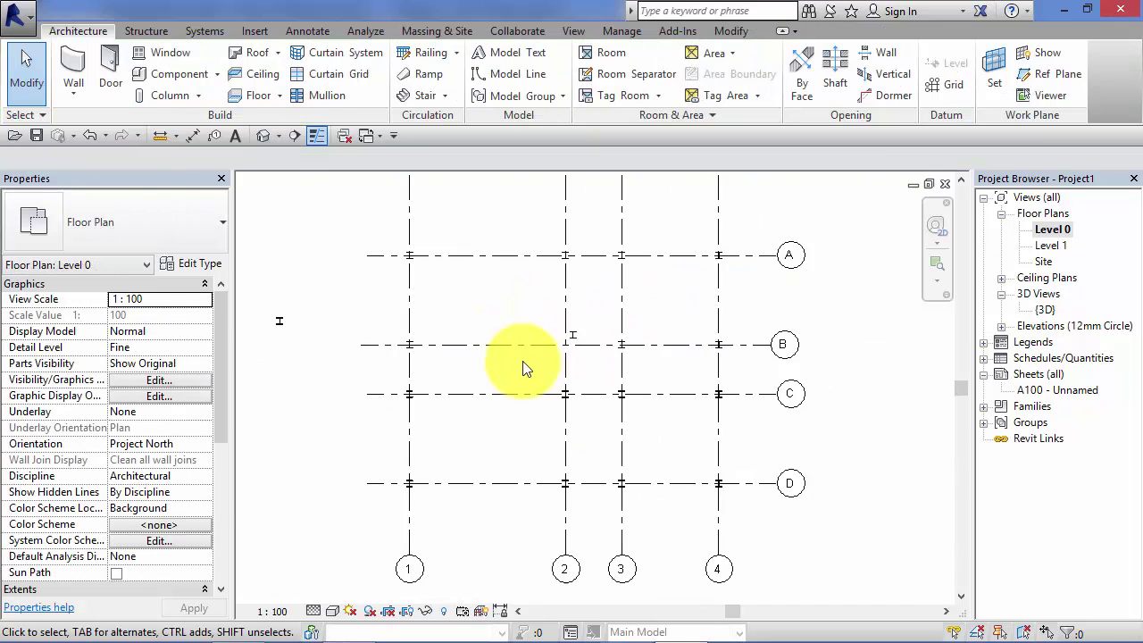
pyautogui.scroll(-2, 527, 357)
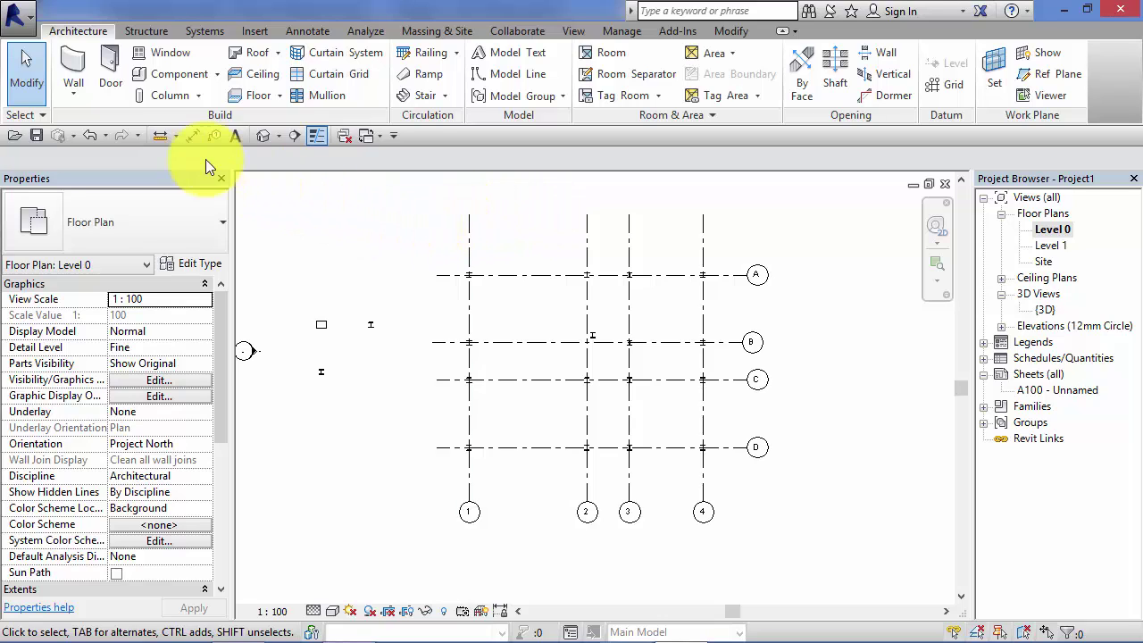
# - Place 450x600mm architectural columns with an unconnected height of 4000 mm on grid A at grids 1, 2 and 3
pyautogui.click(198, 101)
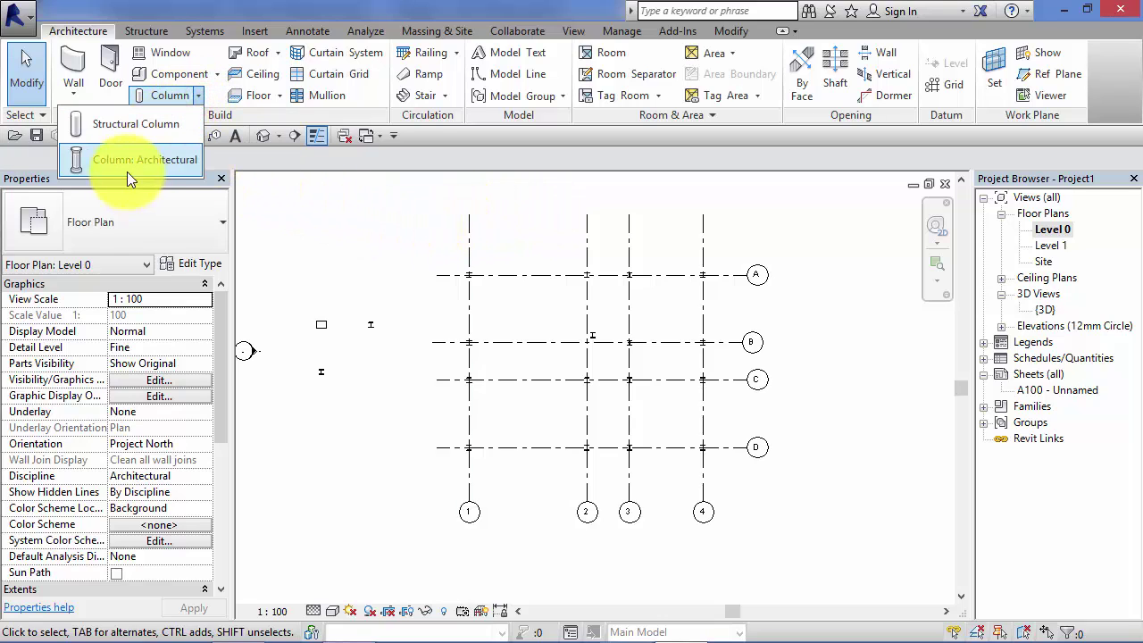
pyautogui.click(162, 163)
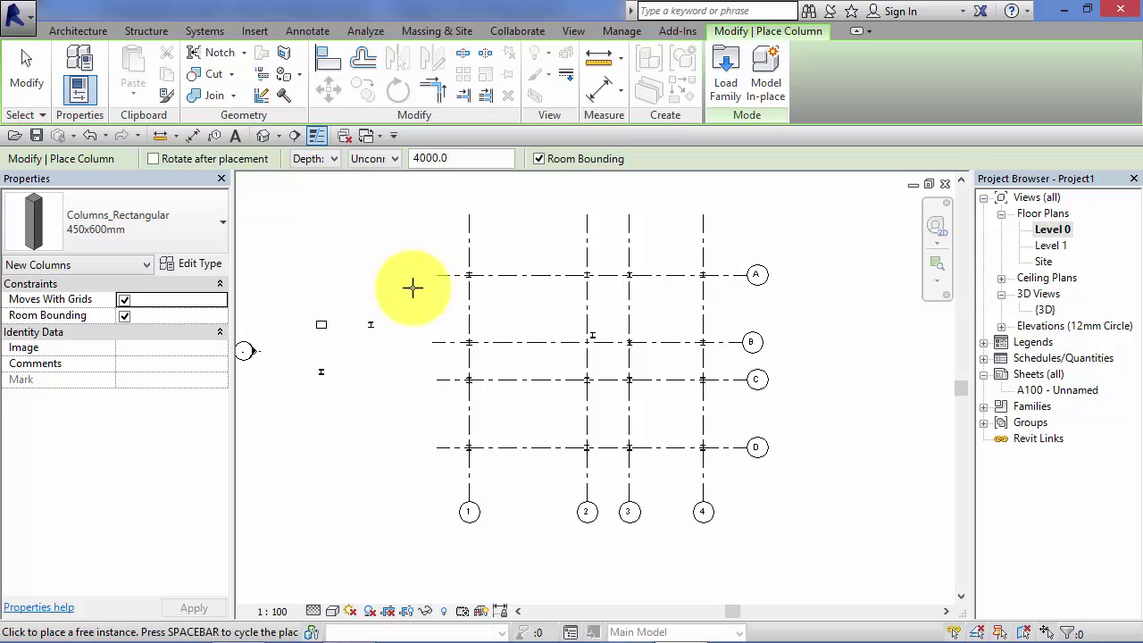
pyautogui.scroll(4, 482, 299)
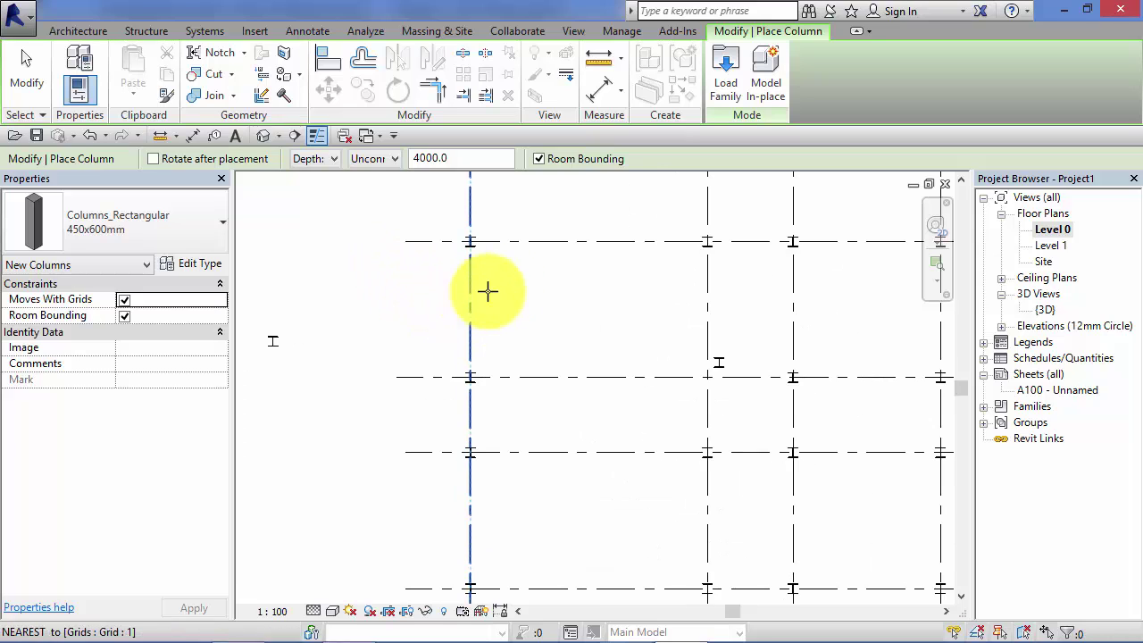
pyautogui.click(393, 159)
pyautogui.click(330, 159)
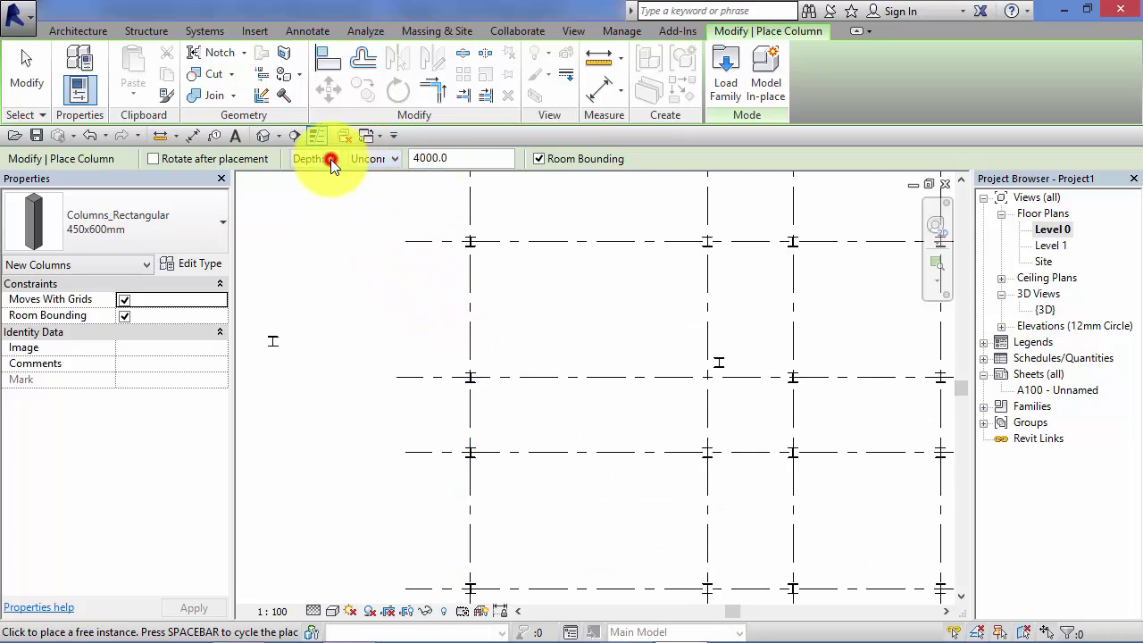
pyautogui.click(330, 159)
pyautogui.click(321, 191)
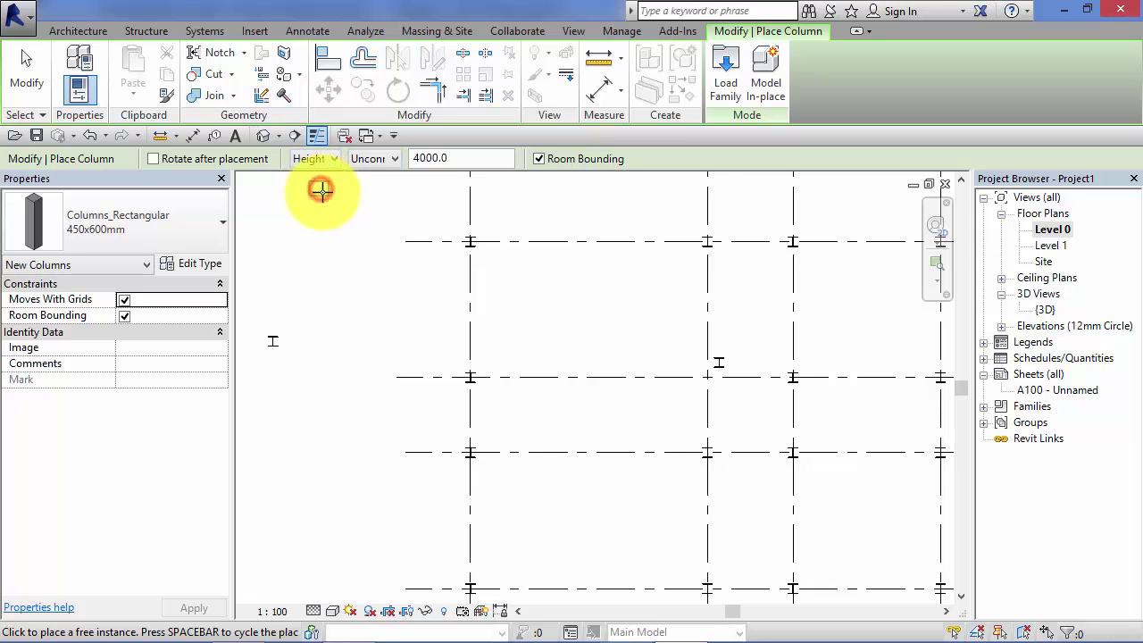
pyautogui.moveTo(590, 325); pyautogui.dragTo(540, 352, button='middle')
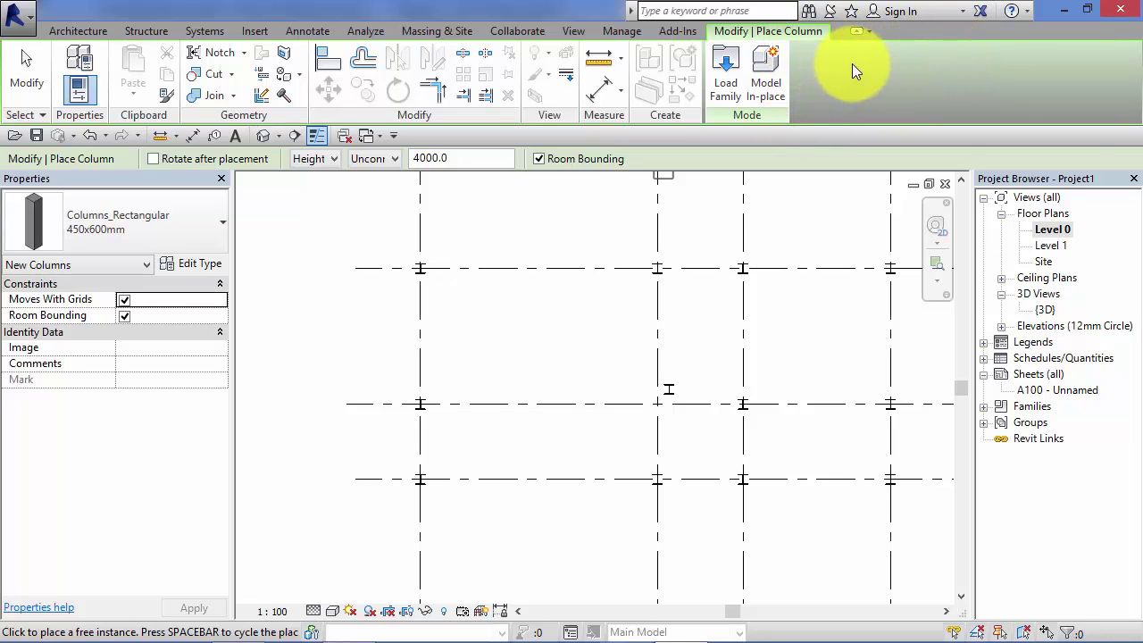
pyautogui.scroll(-1, 454, 299)
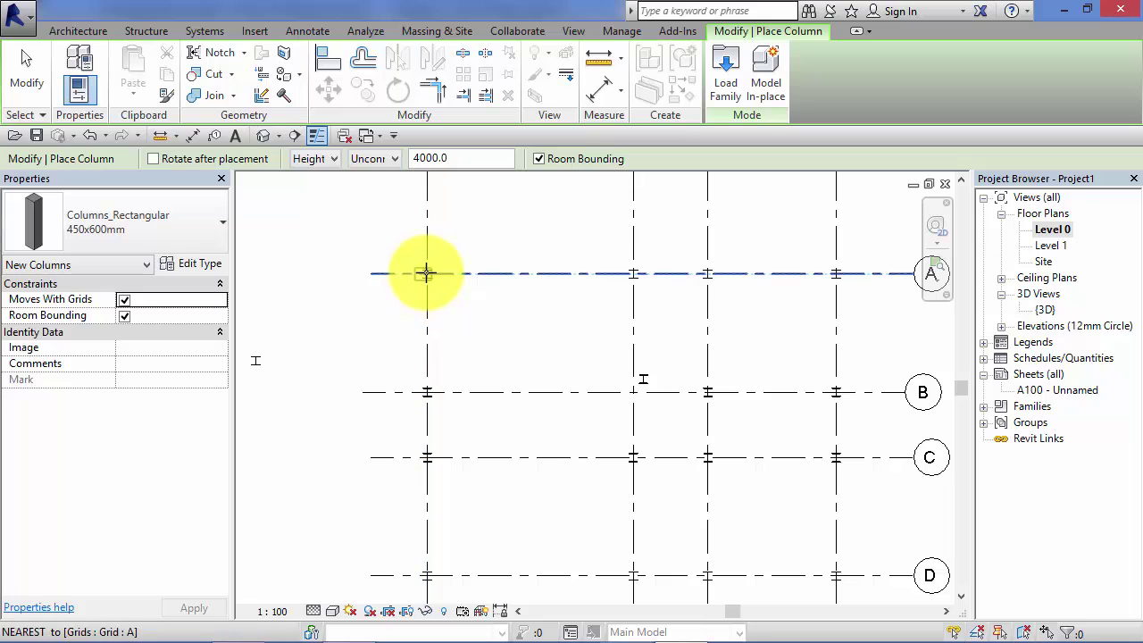
pyautogui.click(429, 272)
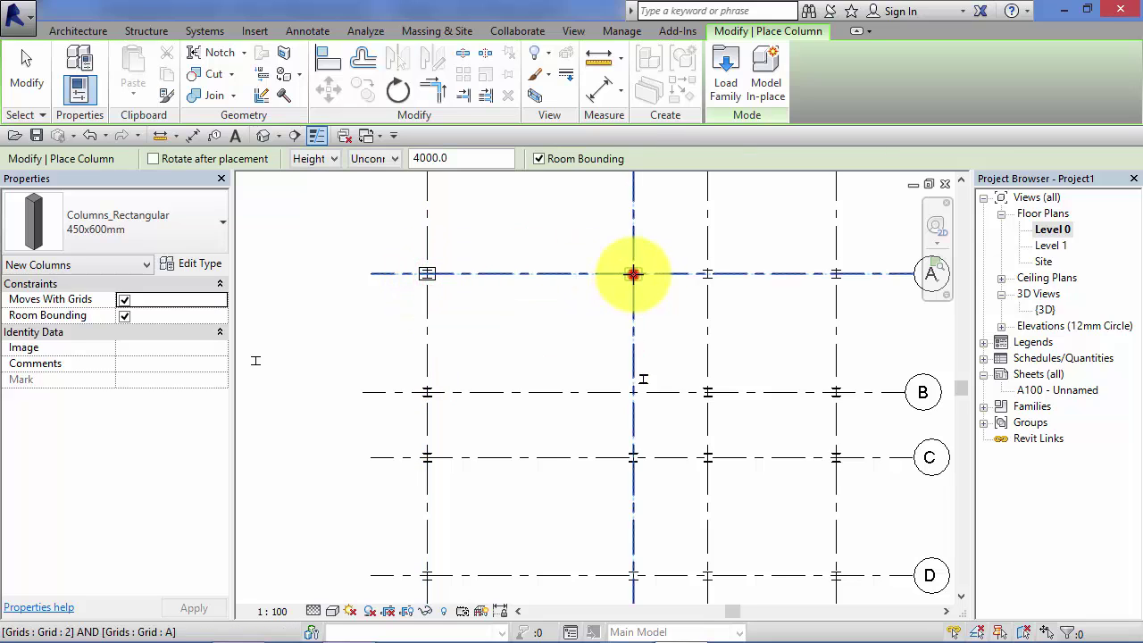
pyautogui.click(633, 274)
pyautogui.click(705, 272)
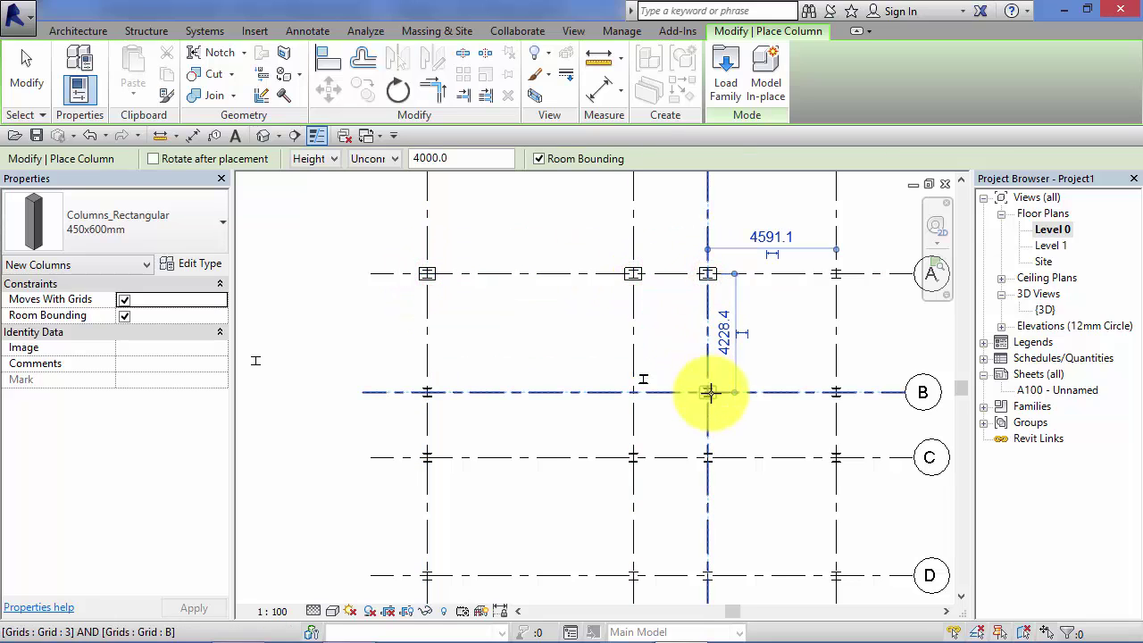
# - Place architectural columns on grid B at grids 3 and 2, and end column placement
pyautogui.click(632, 393)
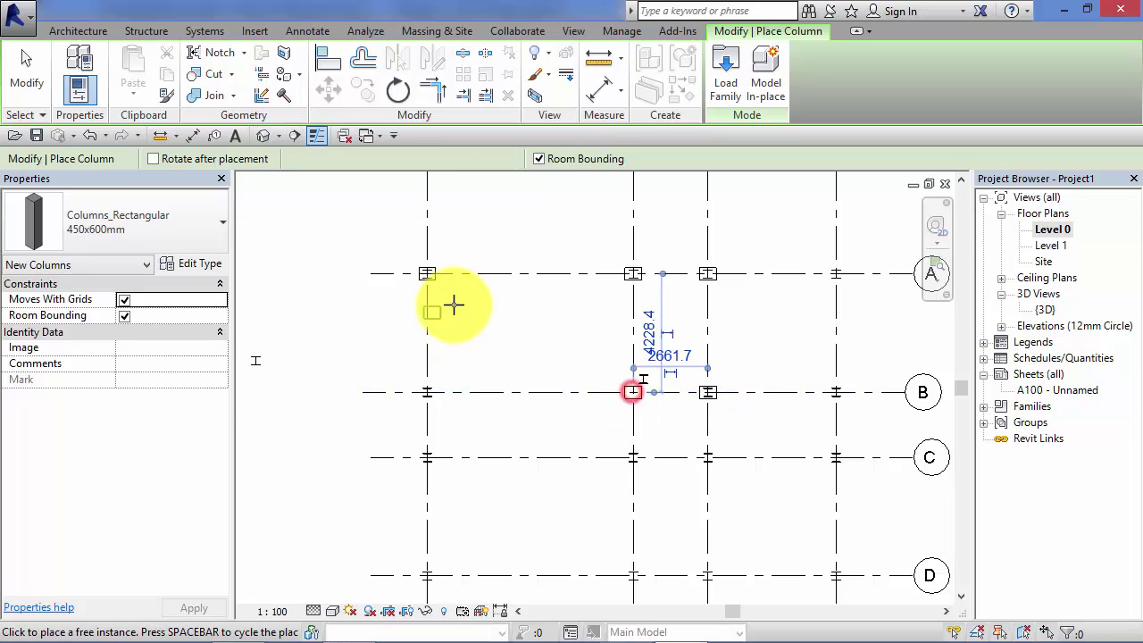
pyautogui.scroll(-3, 453, 305)
pyautogui.click(35, 81)
# - Move grid 2 towards grid 1 and grid B down towards grid C
pyautogui.scroll(2, 510, 344)
pyautogui.scroll(3, 510, 344)
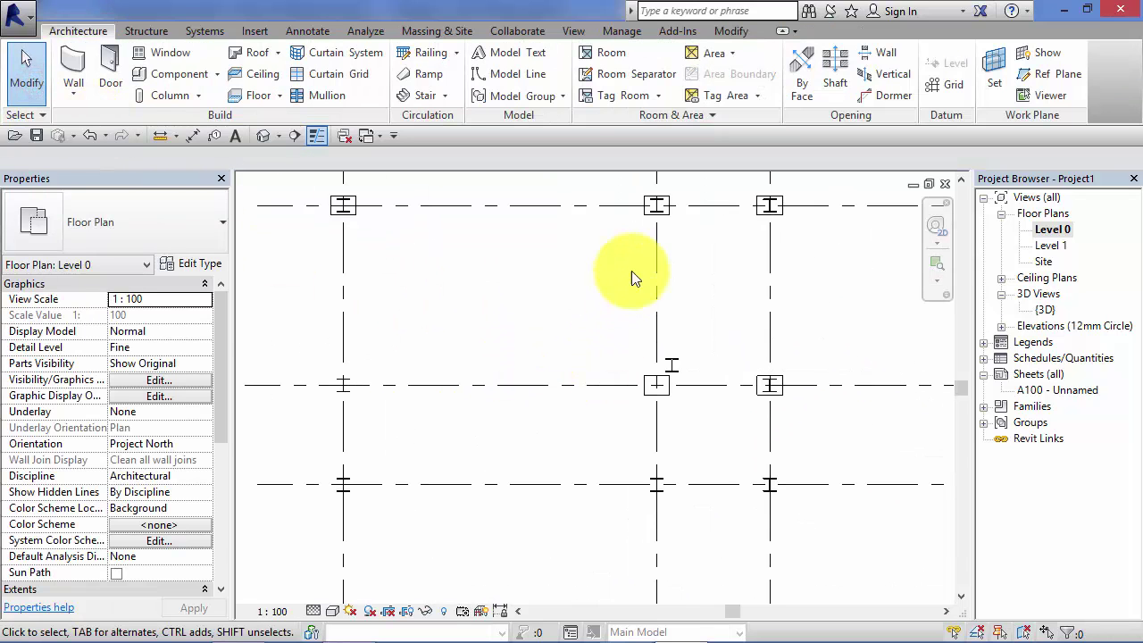
pyautogui.click(657, 297)
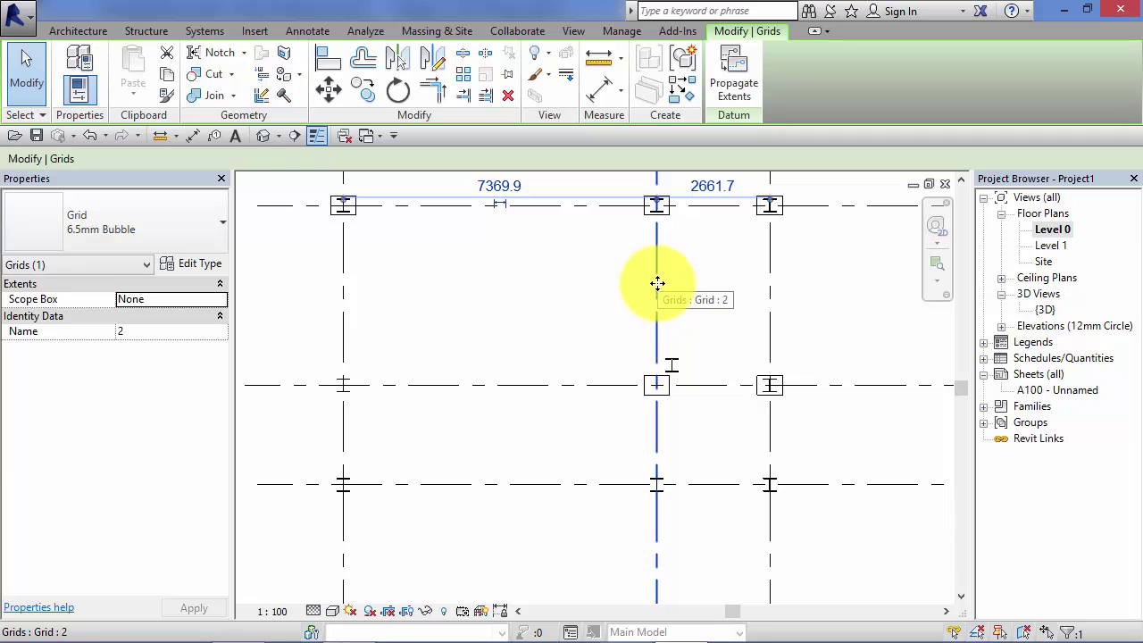
pyautogui.moveTo(658, 283); pyautogui.dragTo(609, 321)
pyautogui.click(560, 383)
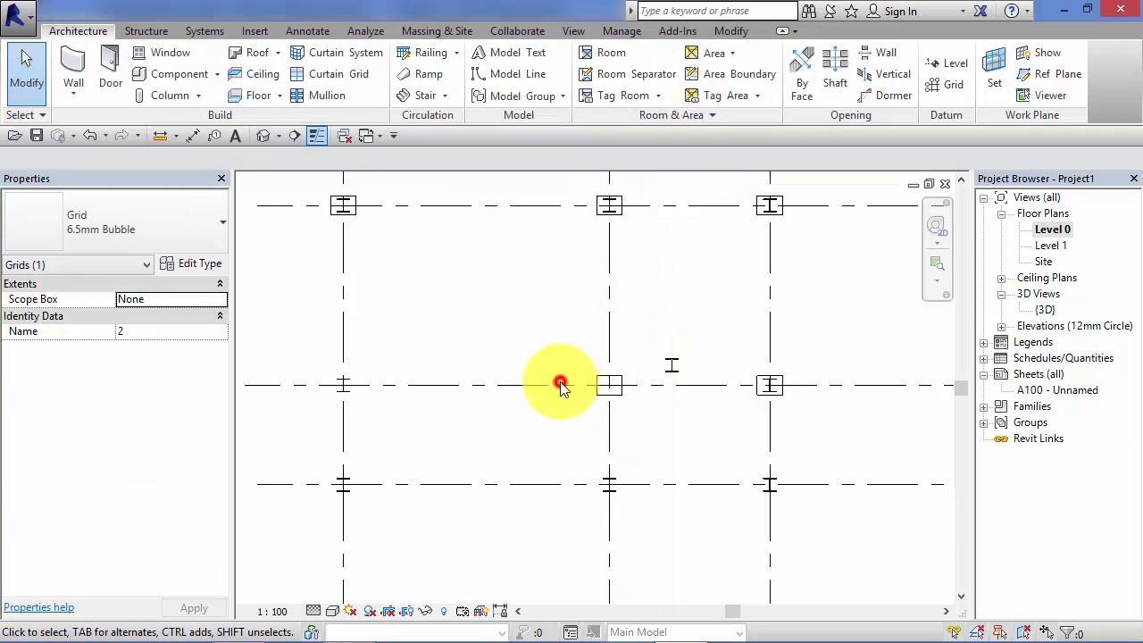
pyautogui.click(545, 385)
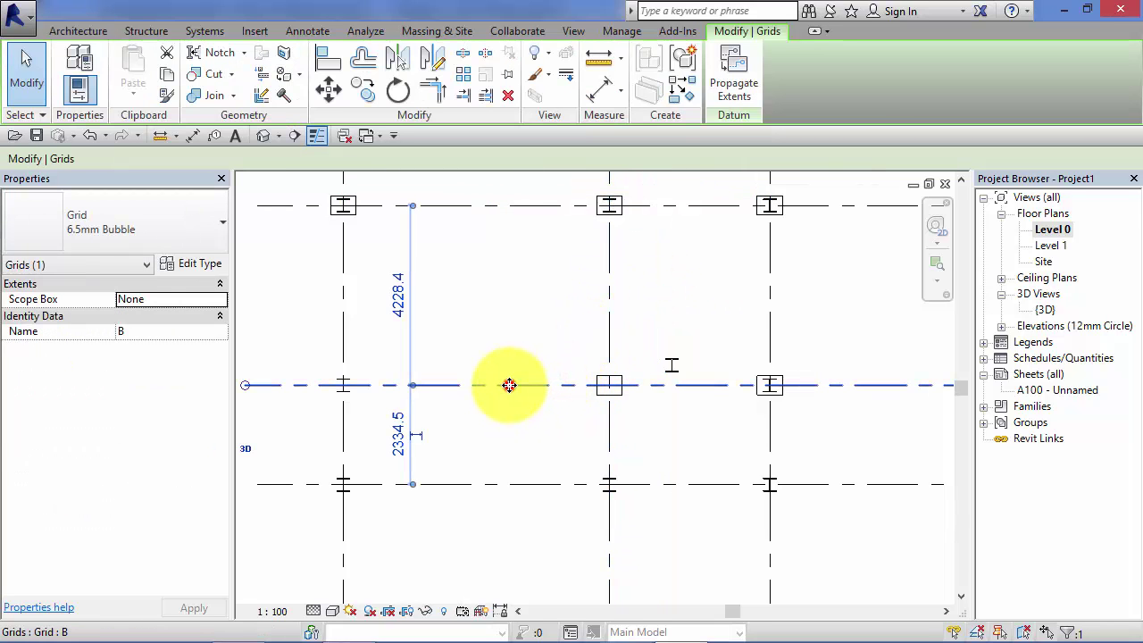
pyautogui.moveTo(510, 385); pyautogui.dragTo(513, 423)
pyautogui.click(543, 328)
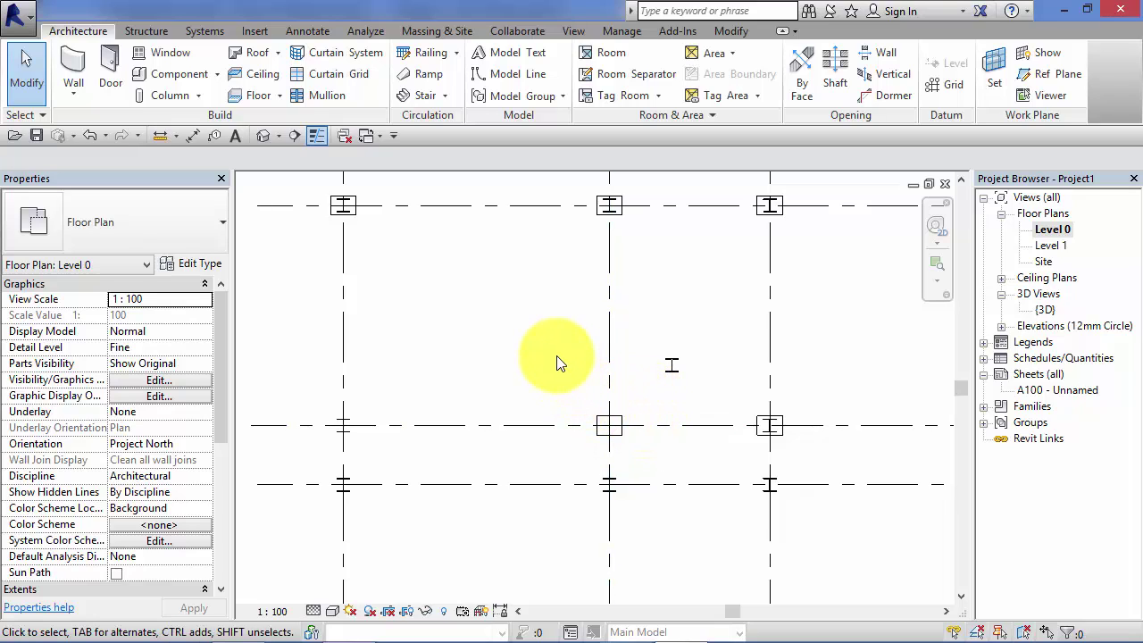
pyautogui.moveTo(555, 363); pyautogui.dragTo(582, 345, button='middle')
pyautogui.scroll(-2, 582, 348)
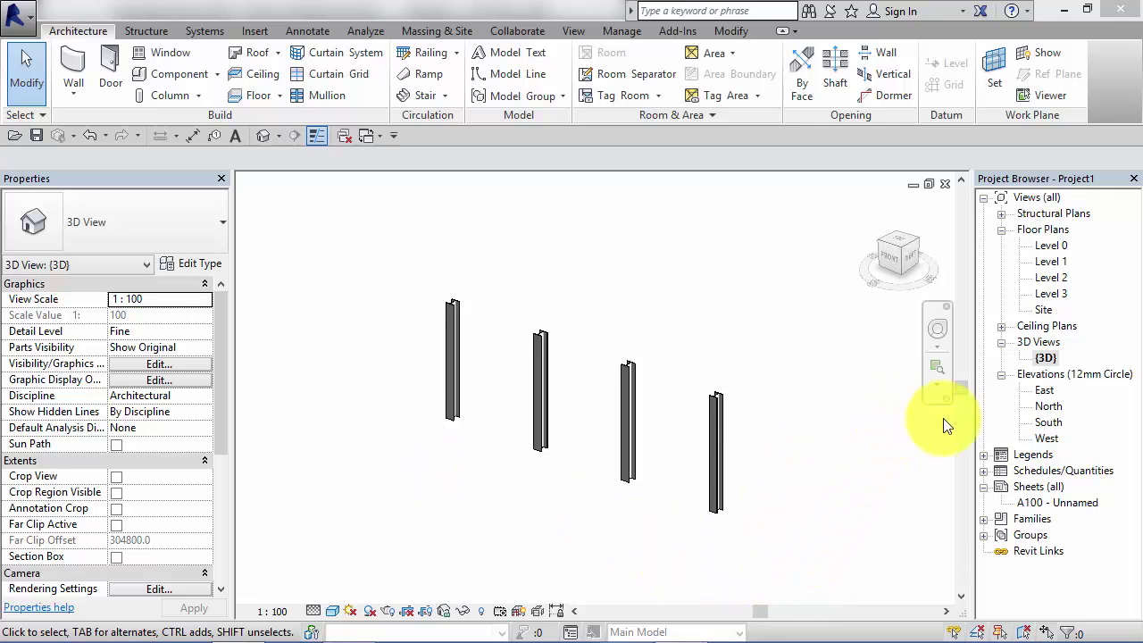
# - Open the South elevation and set the rightmost structural column's top level to Level 2
pyautogui.doubleClick(1047, 424)
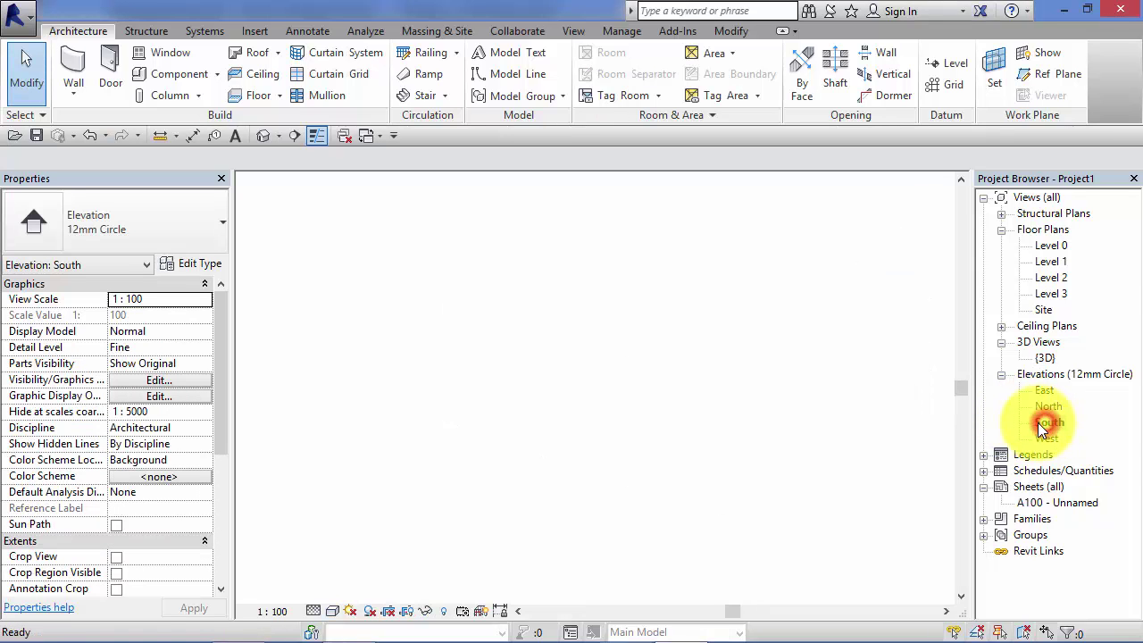
pyautogui.moveTo(766, 460); pyautogui.dragTo(768, 493, button='middle')
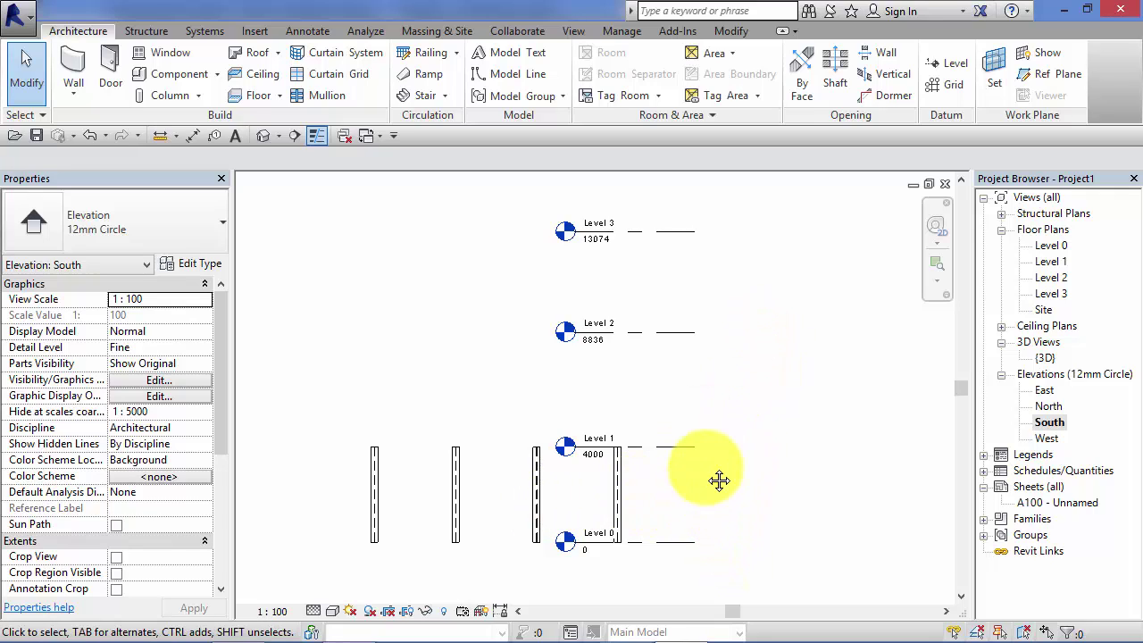
pyautogui.moveTo(615, 494); pyautogui.dragTo(622, 483, button='middle')
pyautogui.click(629, 491)
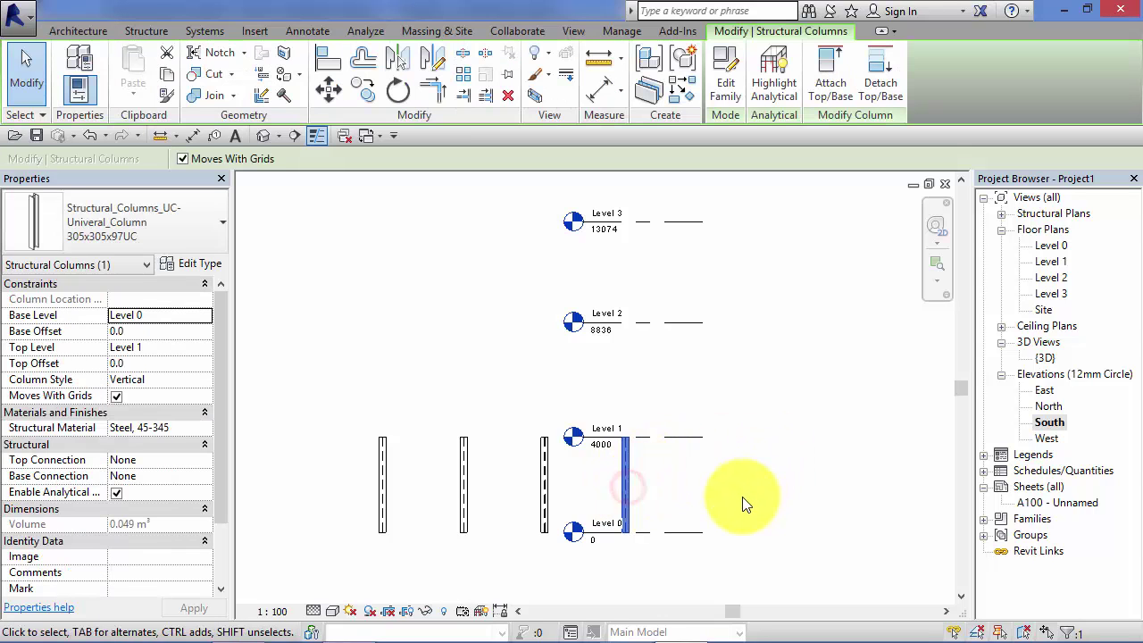
pyautogui.scroll(3, 705, 492)
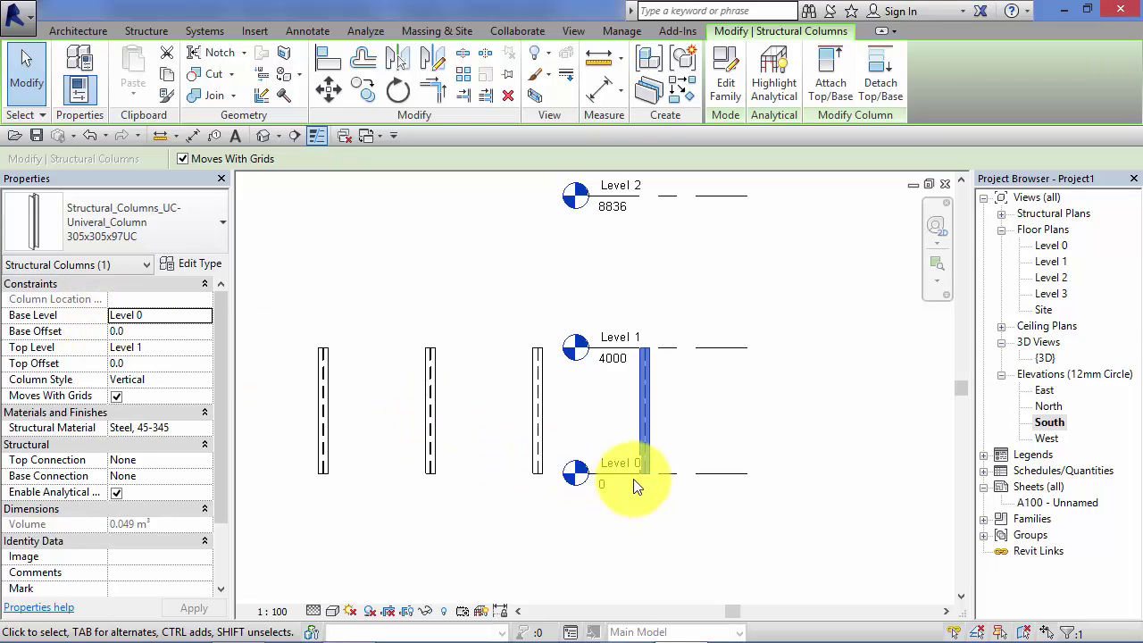
pyautogui.scroll(5, 636, 486)
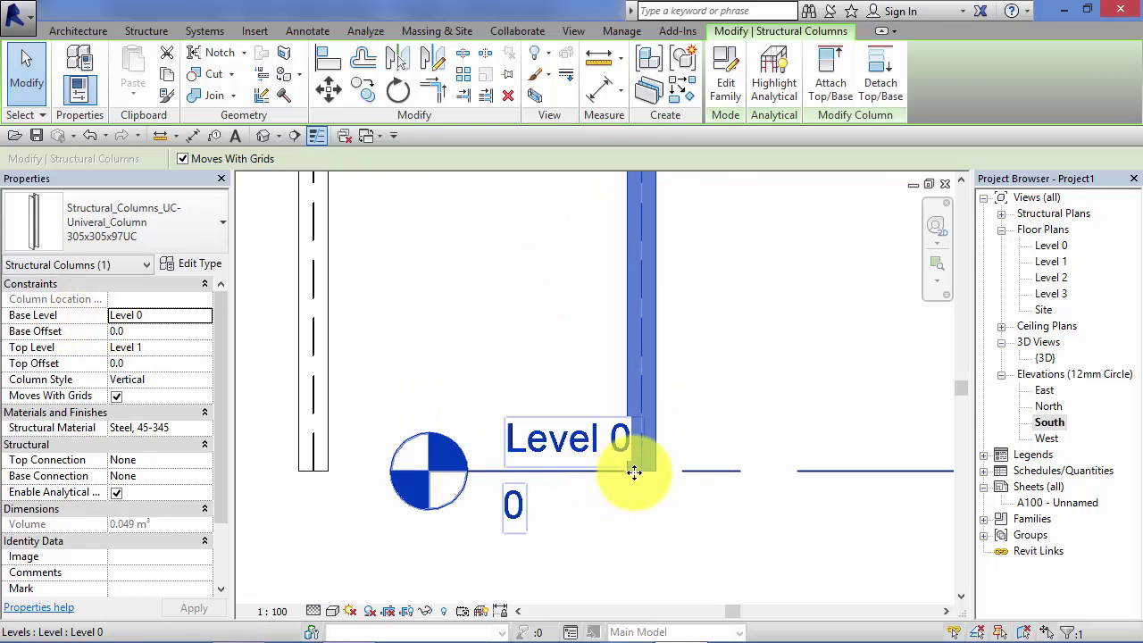
pyautogui.scroll(-5, 640, 483)
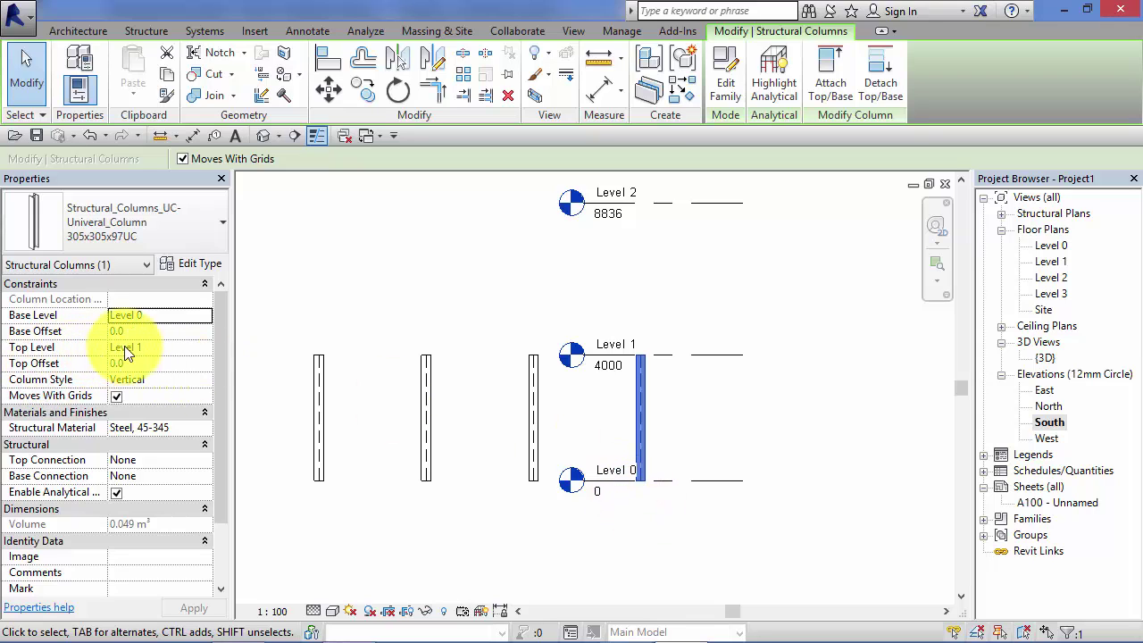
pyautogui.moveTo(744, 404); pyautogui.dragTo(716, 462, button='middle')
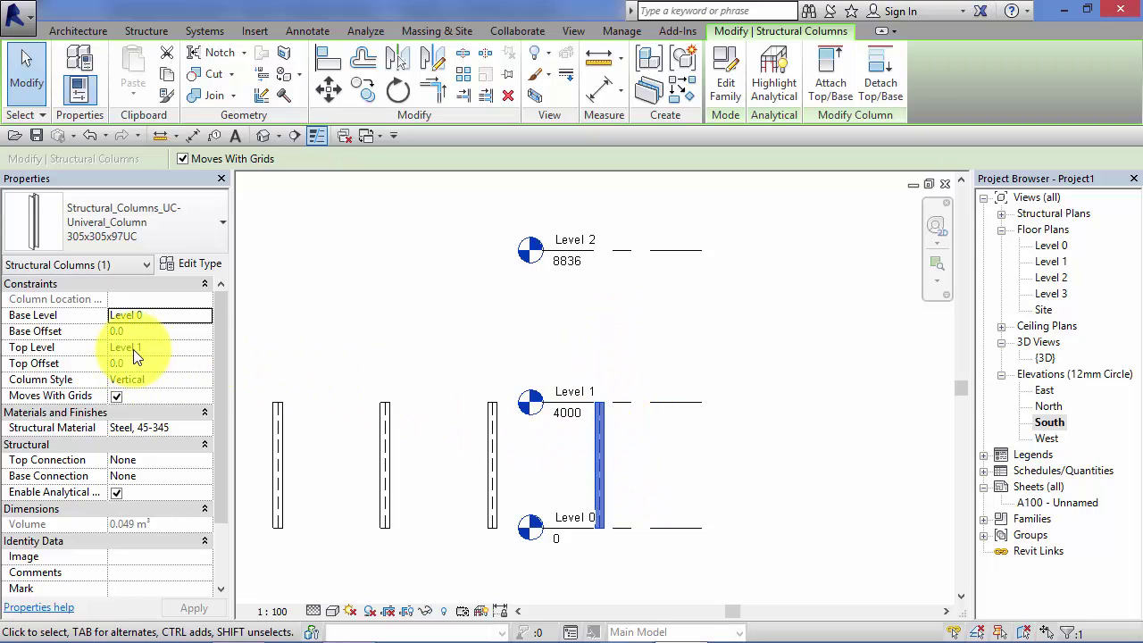
pyautogui.click(189, 347)
pyautogui.click(205, 348)
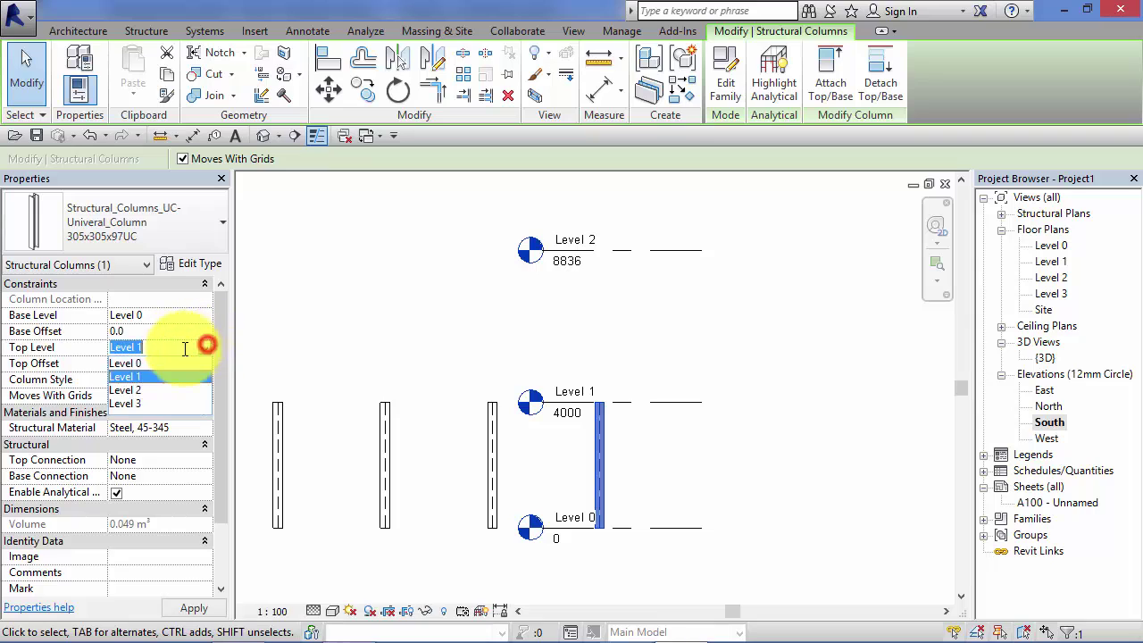
pyautogui.click(137, 389)
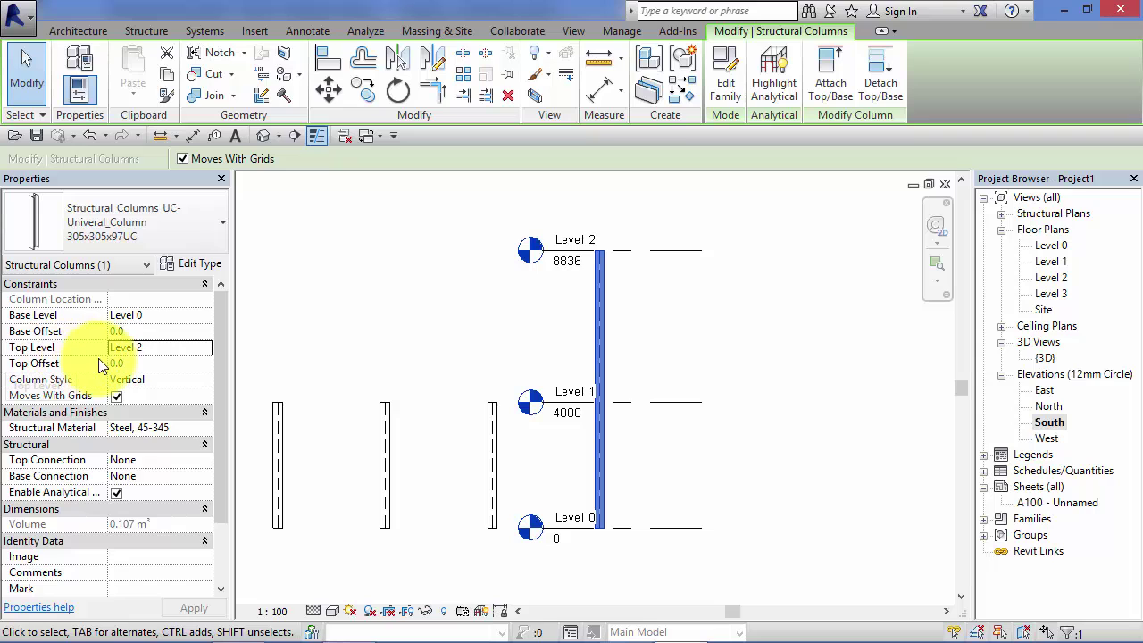
# - Set the tall structural column's top offset to 150 mm and inspect its top end at Level 2
pyautogui.scroll(1, 152, 347)
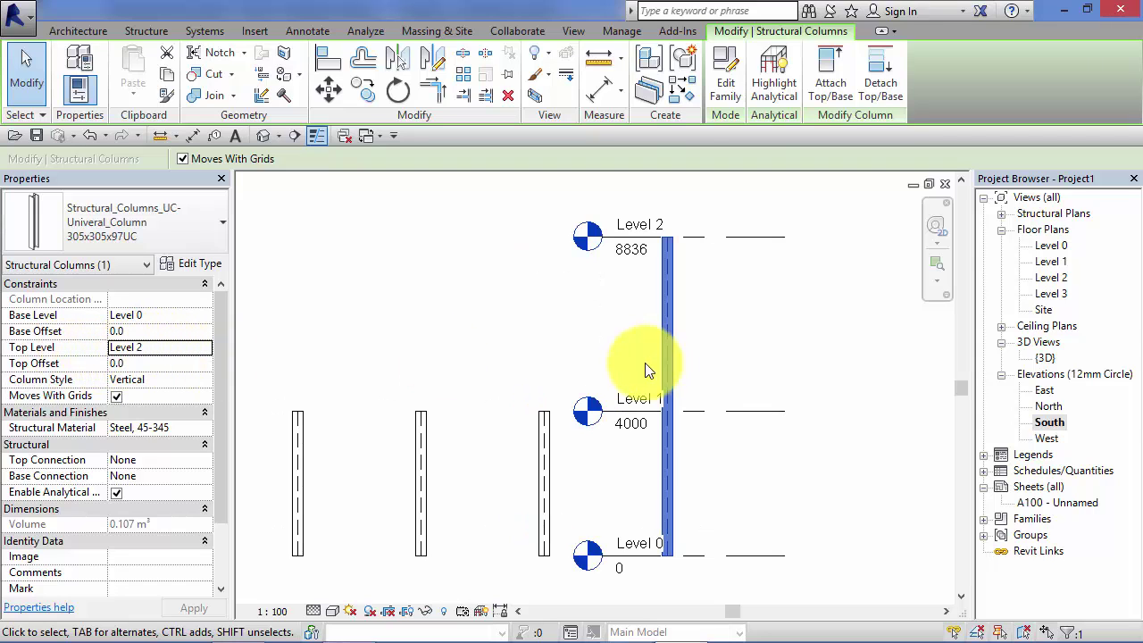
pyautogui.moveTo(645, 362); pyautogui.dragTo(561, 390, button='middle')
pyautogui.scroll(3, 692, 265)
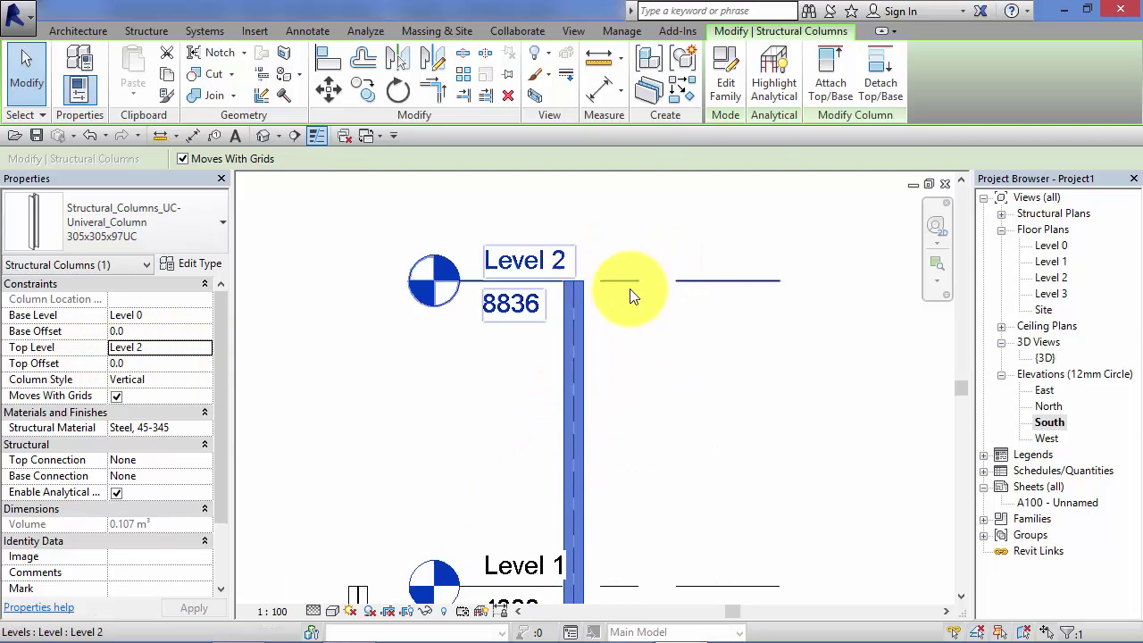
pyautogui.moveTo(631, 306); pyautogui.dragTo(632, 386, button='middle')
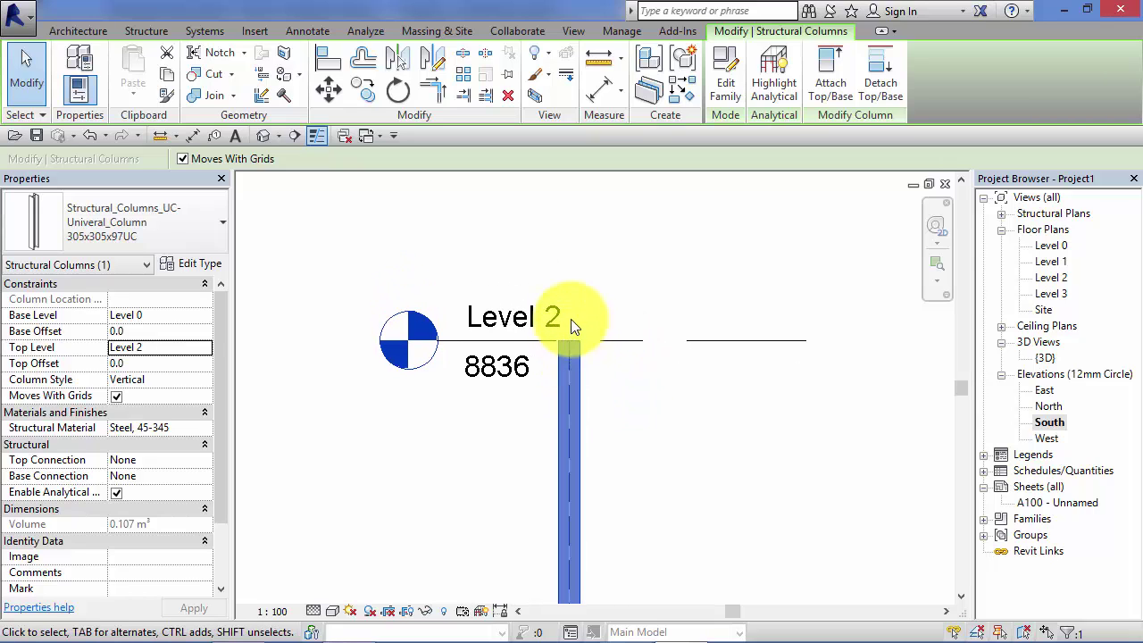
pyautogui.click(138, 363)
pyautogui.write('15')
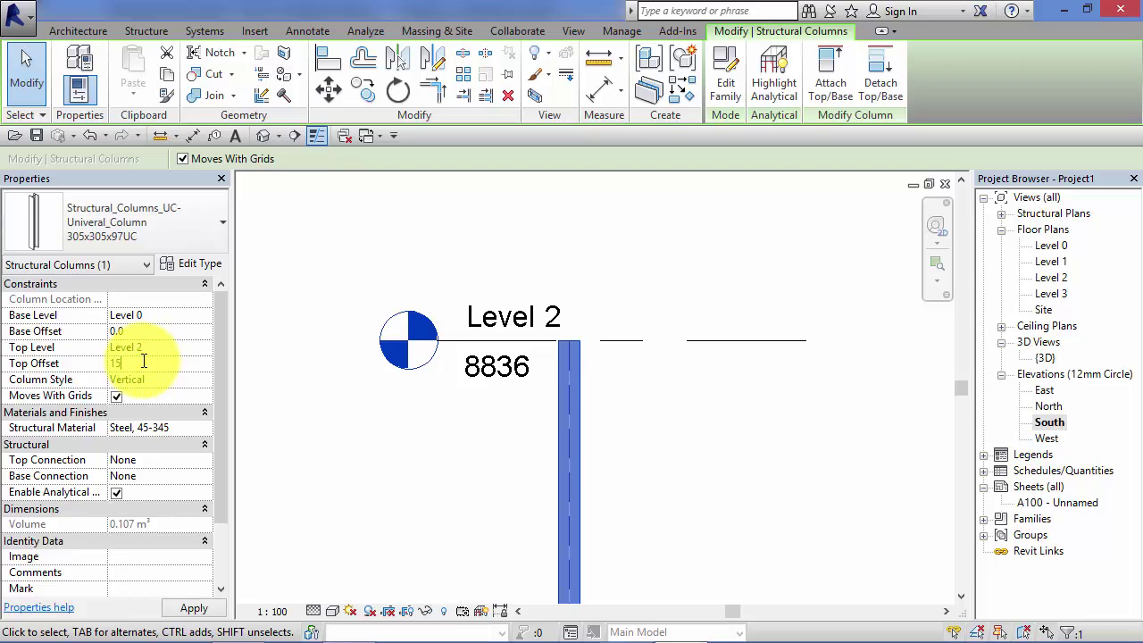
pyautogui.write('0')
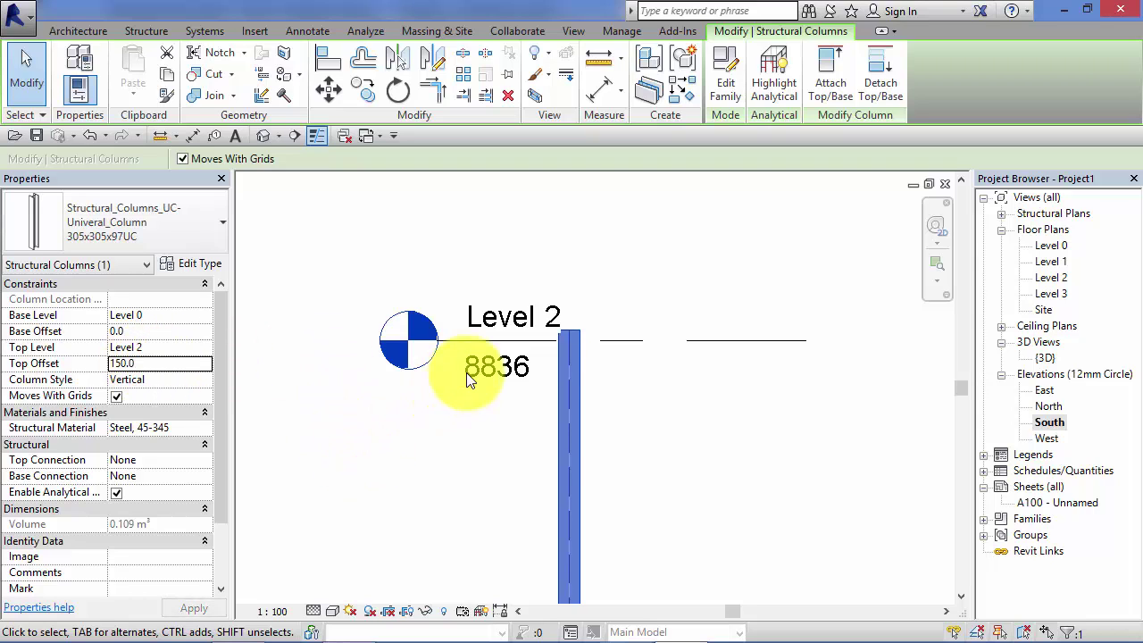
pyautogui.scroll(3, 581, 311)
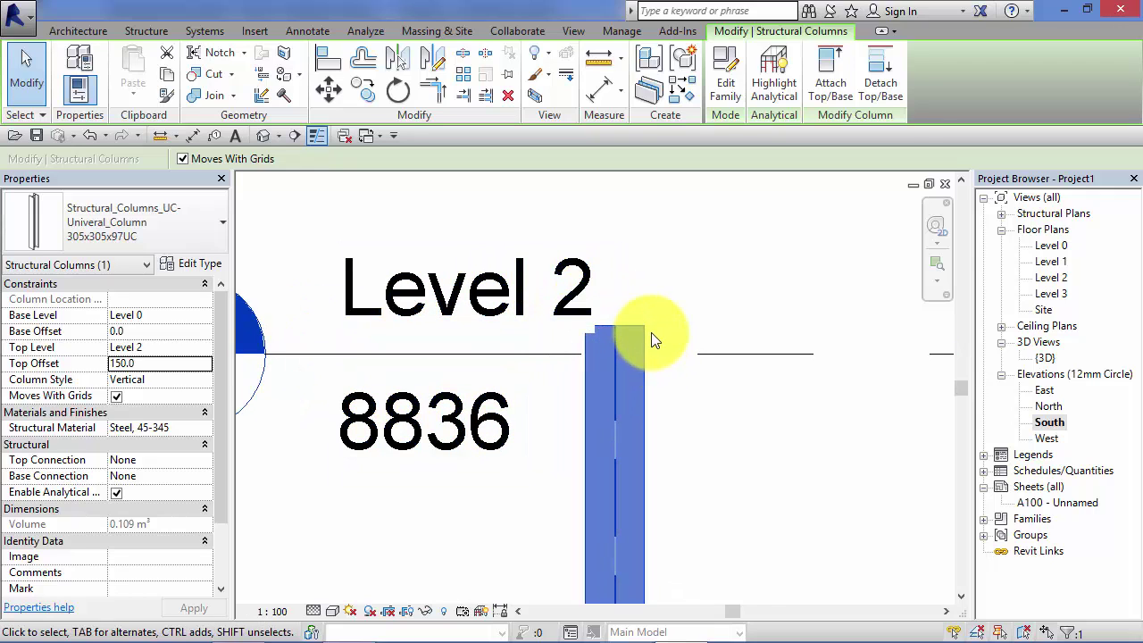
# - Set the top offset of the structural column reaching Level 2 to -150 mm and deselect it
pyautogui.scroll(-2, 651, 347)
pyautogui.click(149, 363)
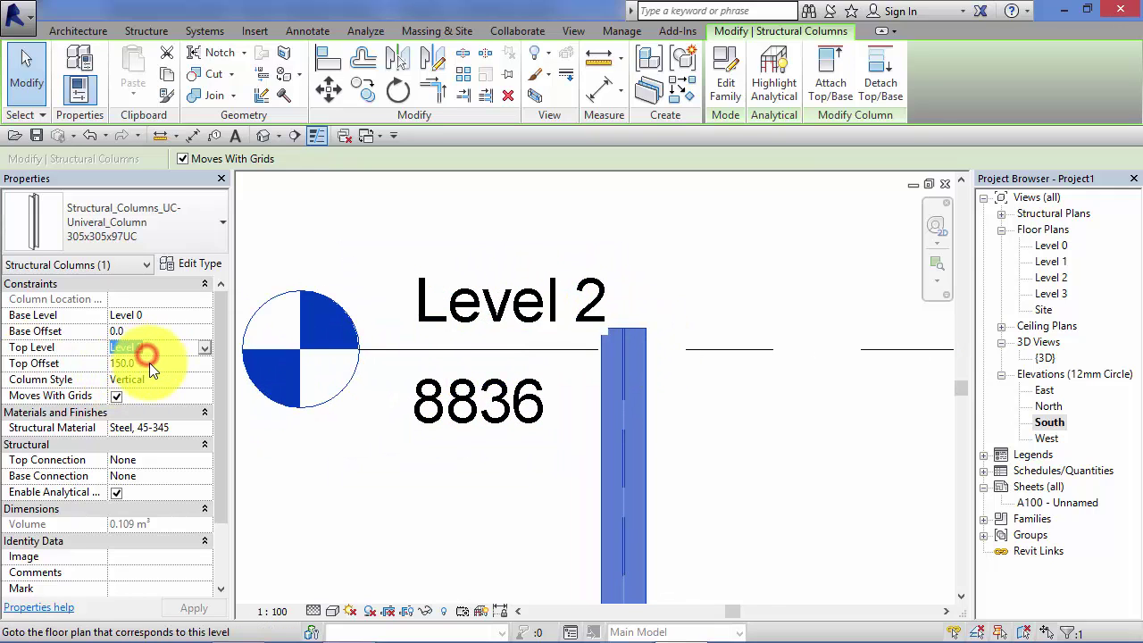
pyautogui.click(150, 363)
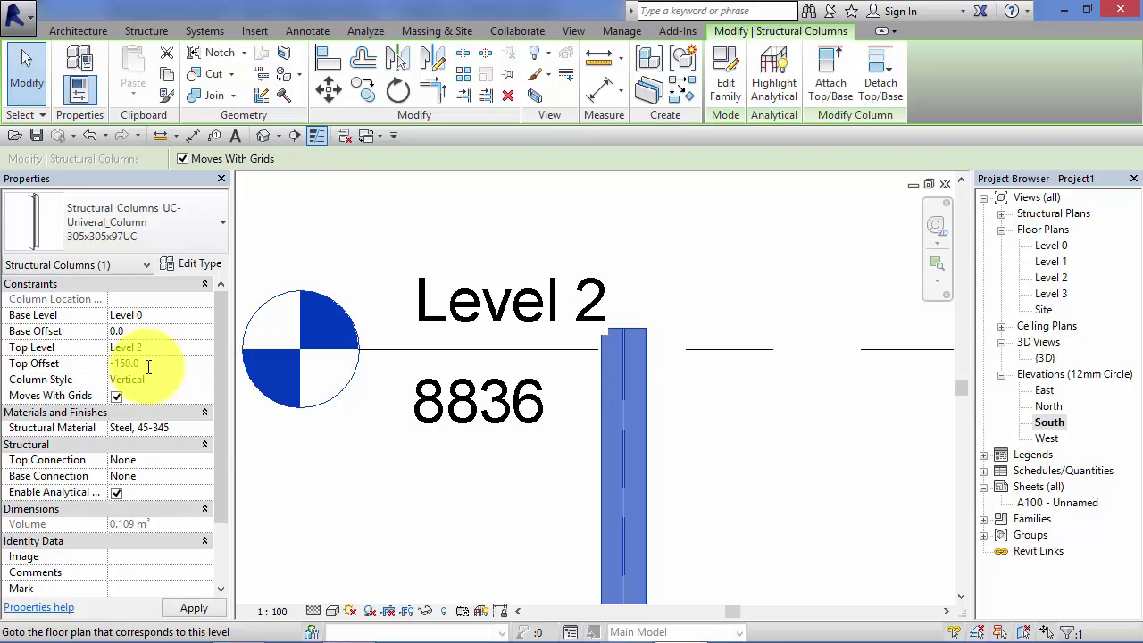
pyautogui.scroll(-2, 572, 465)
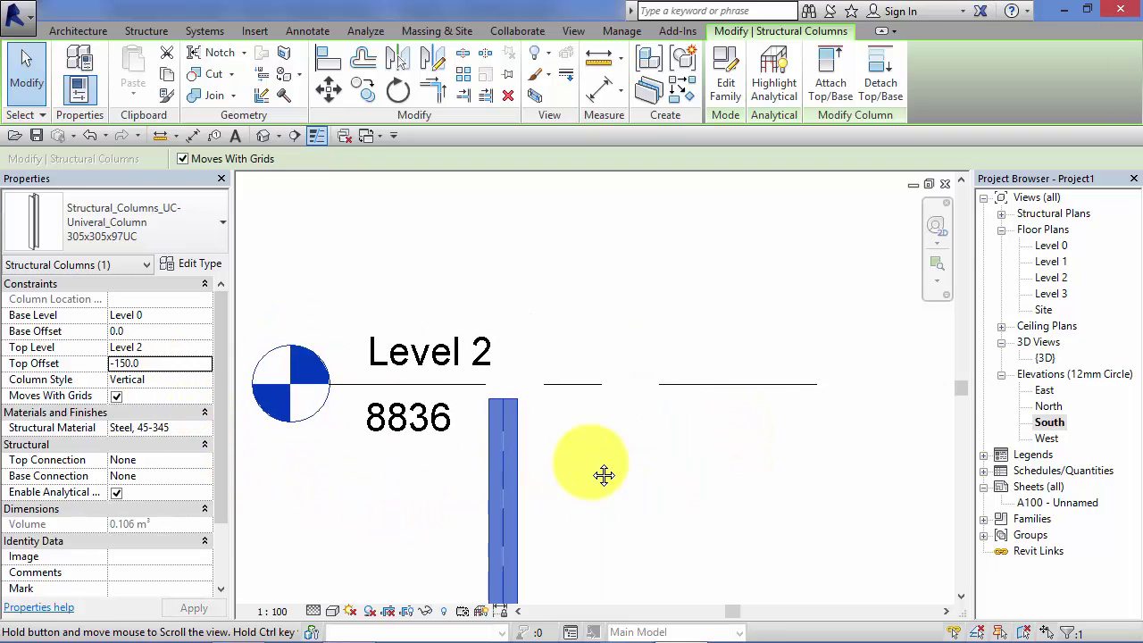
pyautogui.scroll(-2, 617, 460)
pyautogui.moveTo(633, 446); pyautogui.dragTo(674, 450, button='middle')
pyautogui.click(463, 468)
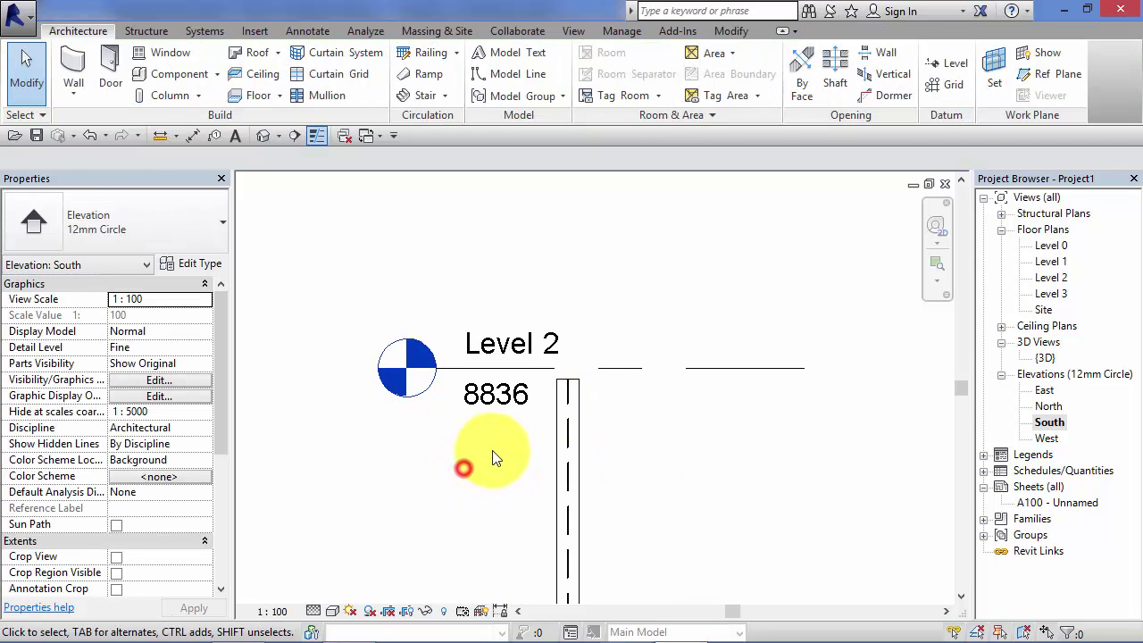
# - Raise Level 2 to an elevation of about 10521 mm, and select the attached structural column to check its top constraints
pyautogui.click(719, 366)
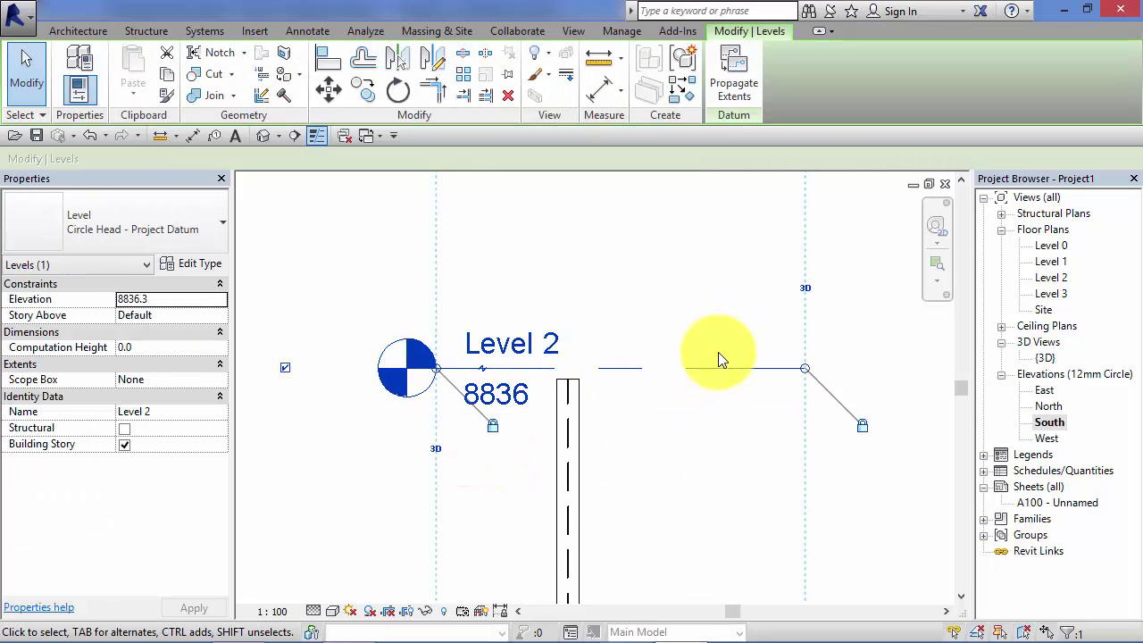
pyautogui.moveTo(720, 365); pyautogui.dragTo(726, 244)
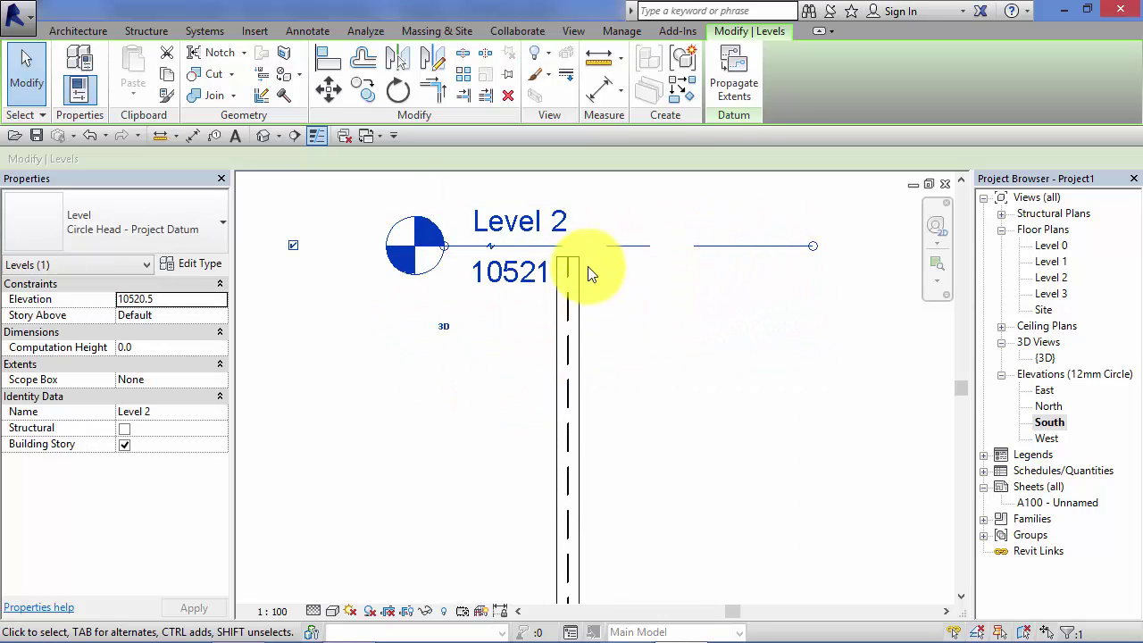
pyautogui.click(565, 362)
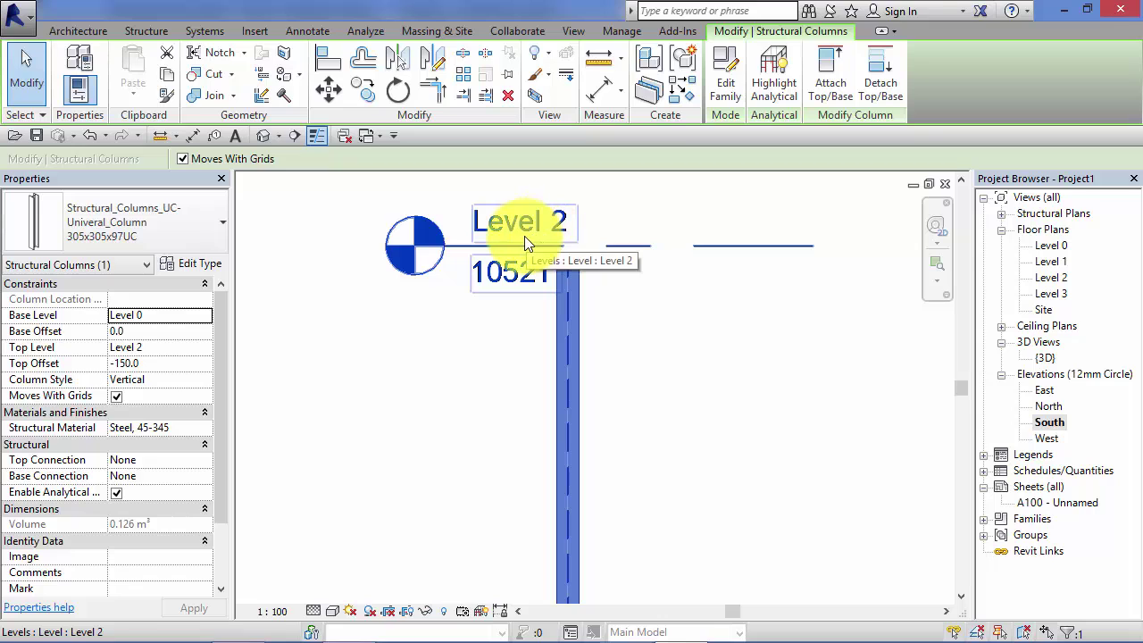
pyautogui.scroll(-2, 644, 347)
pyautogui.scroll(-3, 645, 346)
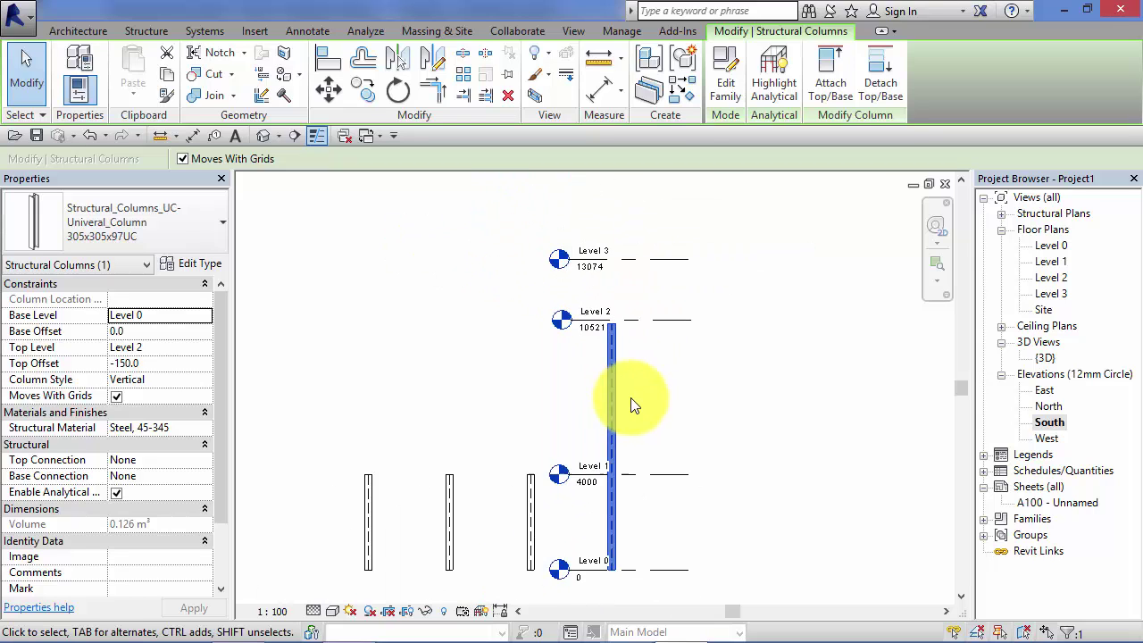
pyautogui.scroll(-2, 794, 424)
pyautogui.moveTo(794, 424); pyautogui.dragTo(804, 408, button='middle')
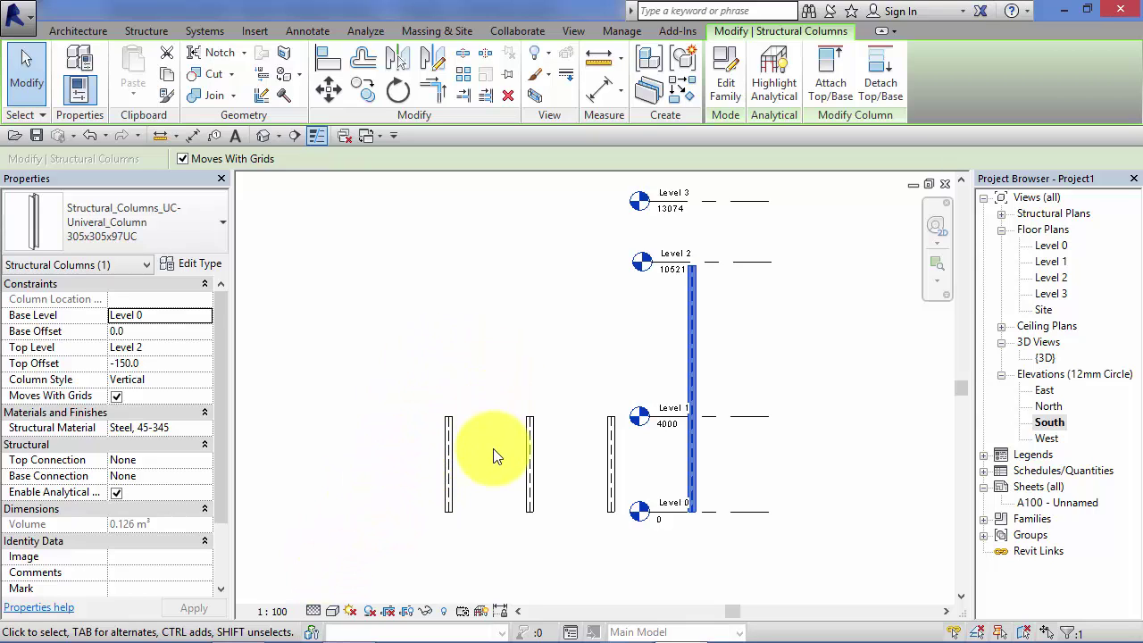
# - Set the South elevation's detail level to Coarse and inspect how the structural columns are drawn
pyautogui.click(314, 611)
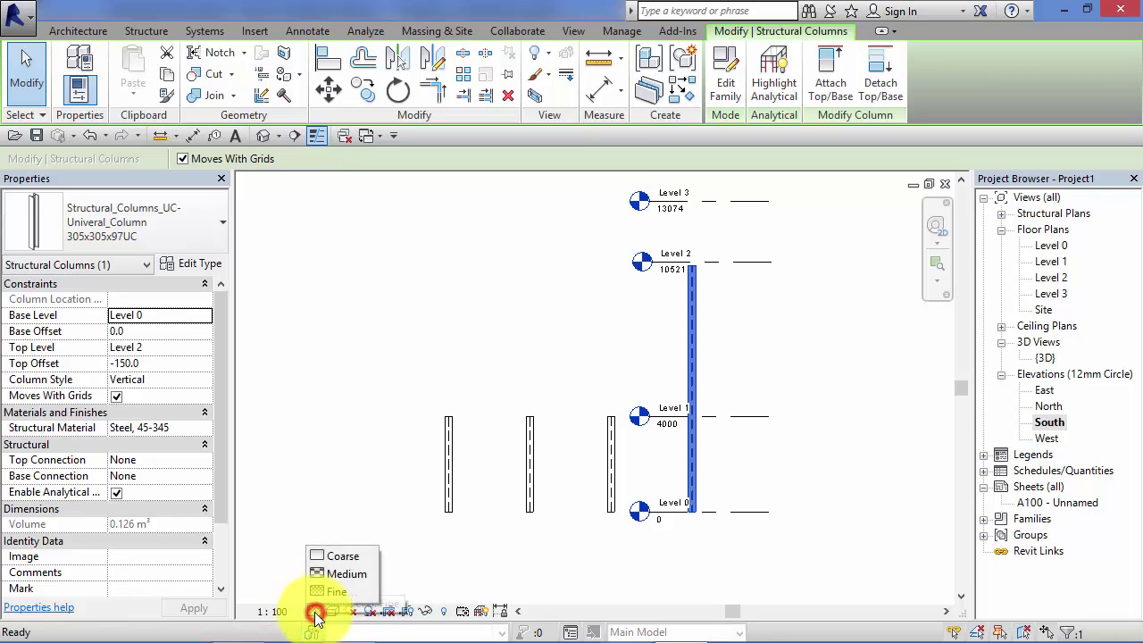
pyautogui.click(343, 555)
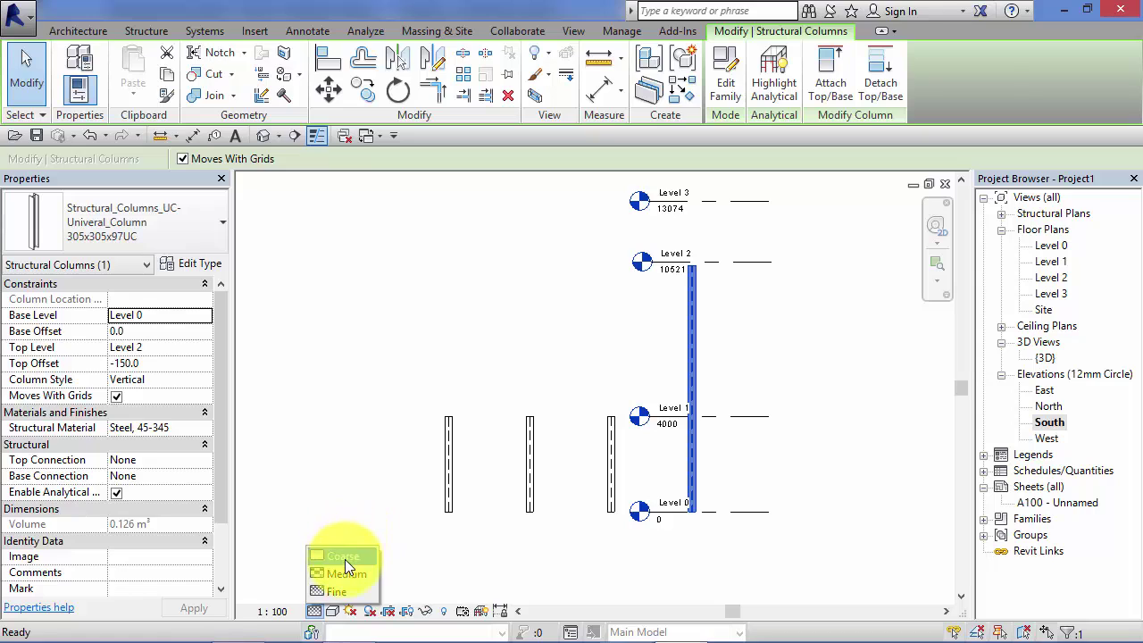
pyautogui.click(433, 585)
pyautogui.scroll(2, 488, 536)
pyautogui.moveTo(477, 549); pyautogui.dragTo(454, 560, button='middle')
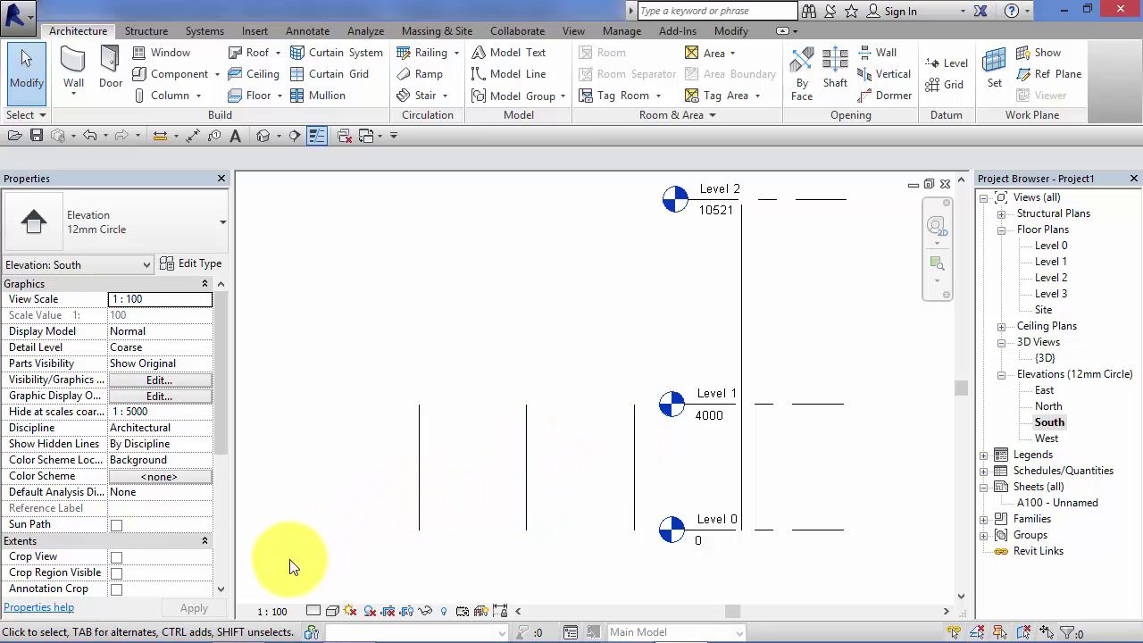
# - Set the South elevation's detail level to Medium and examine the structural columns up close
pyautogui.click(313, 611)
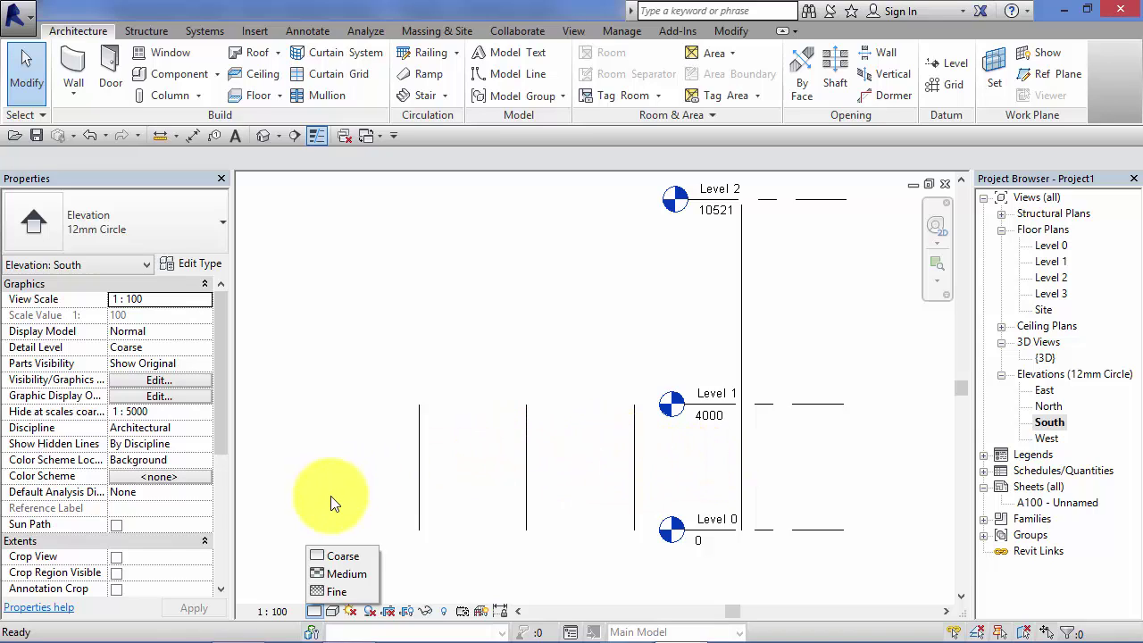
pyautogui.click(346, 574)
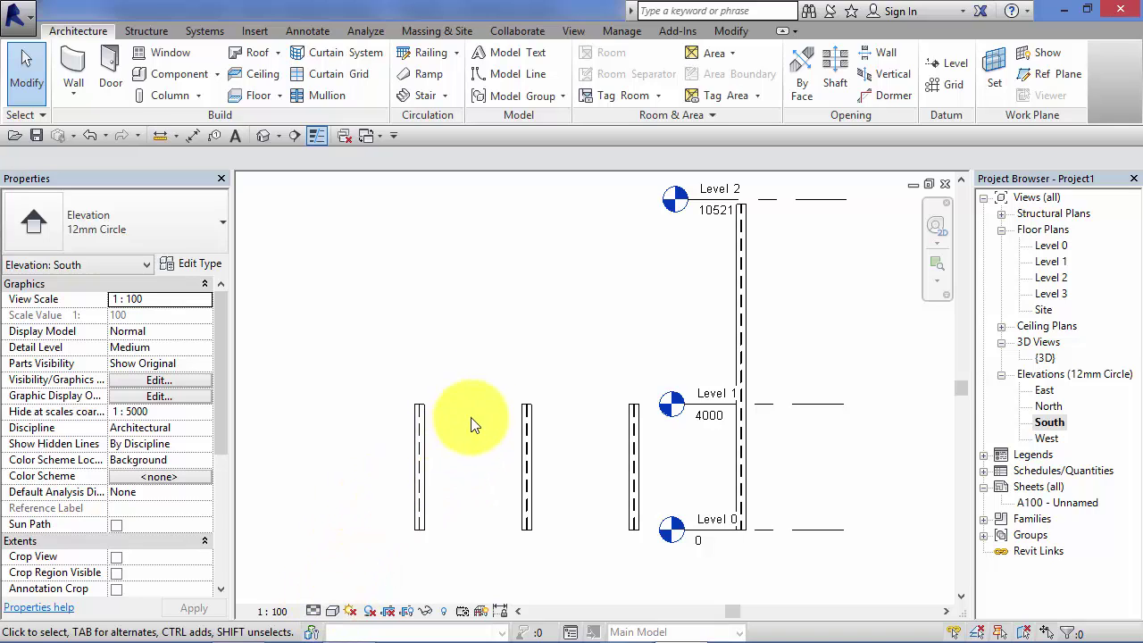
pyautogui.scroll(3, 401, 446)
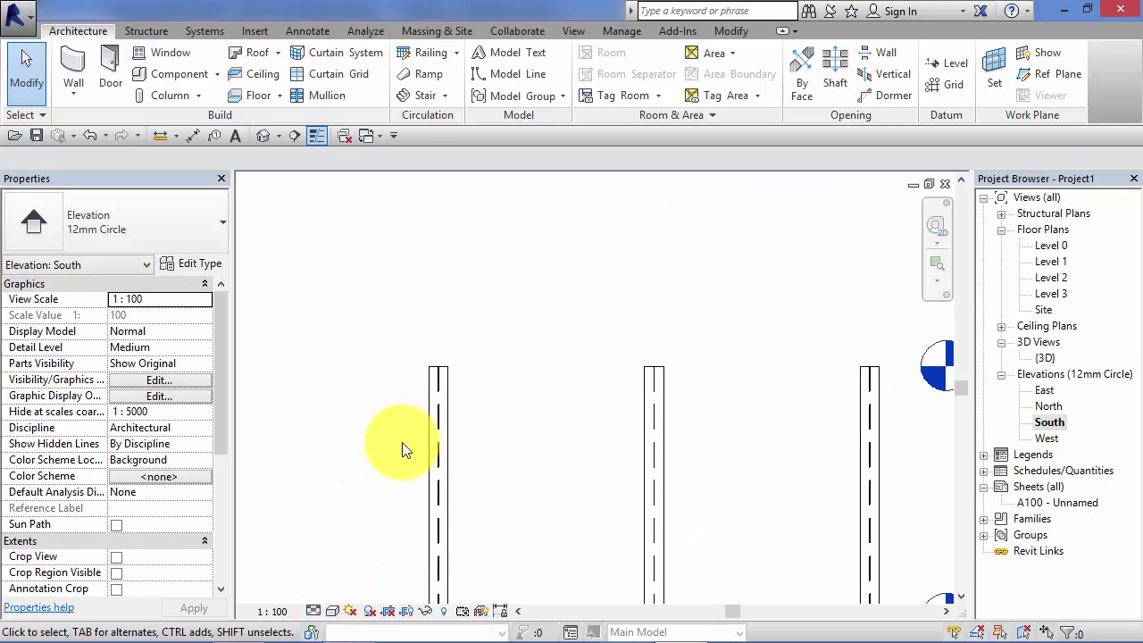
pyautogui.scroll(-3, 396, 421)
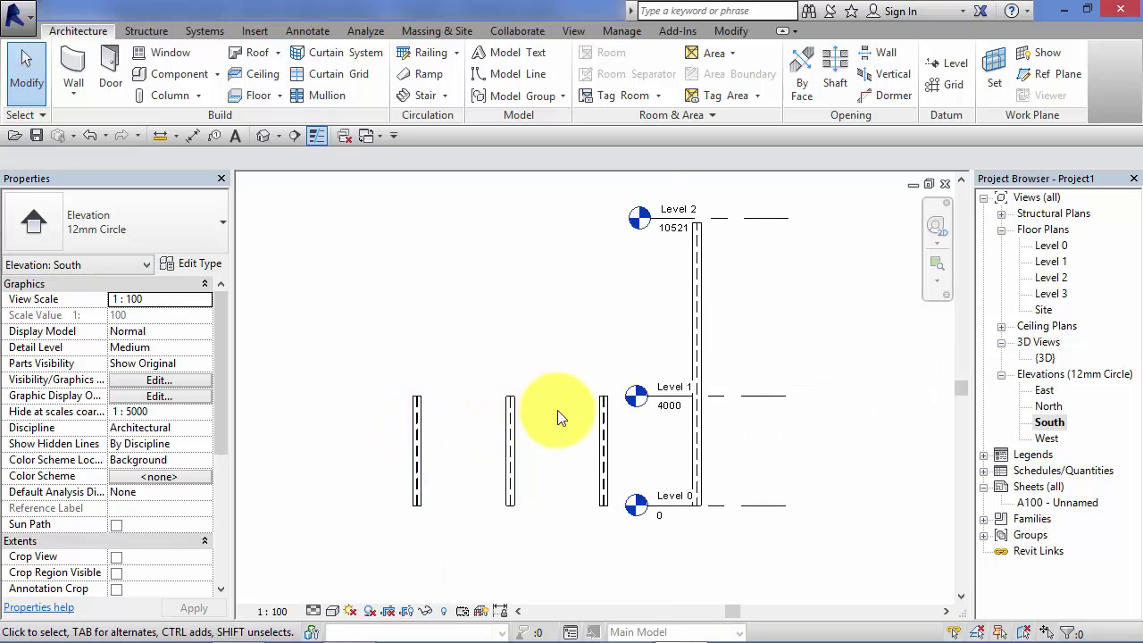
pyautogui.moveTo(559, 418); pyautogui.dragTo(543, 417, button='middle')
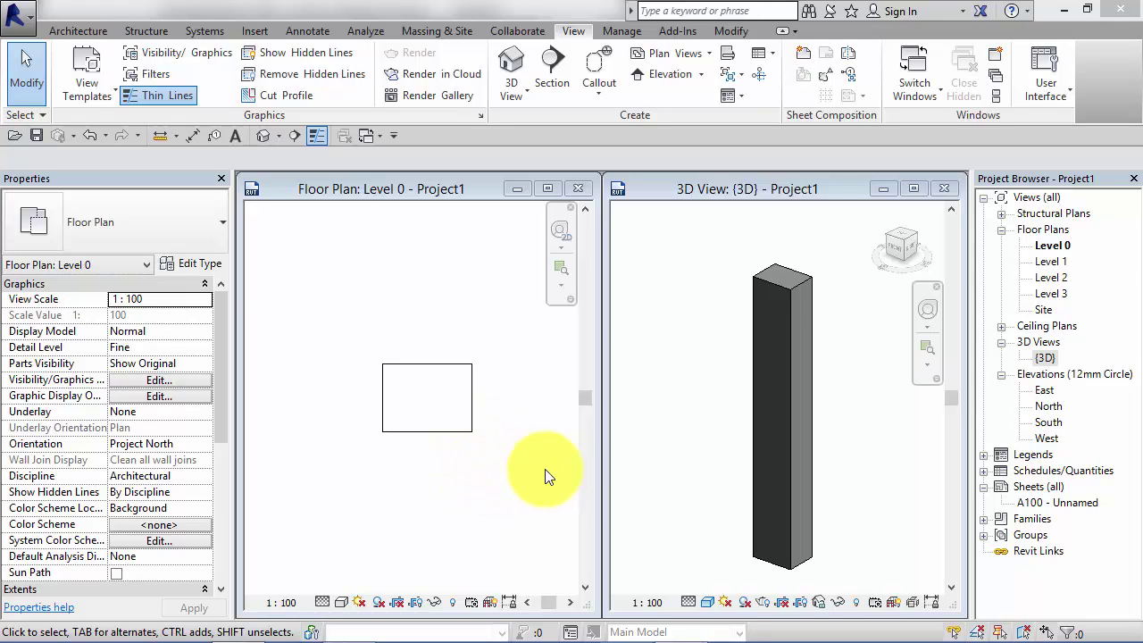
# - Duplicate the type of the rectangular architectural column on Level 0 and name the new type 800x800mm
pyautogui.click(447, 476)
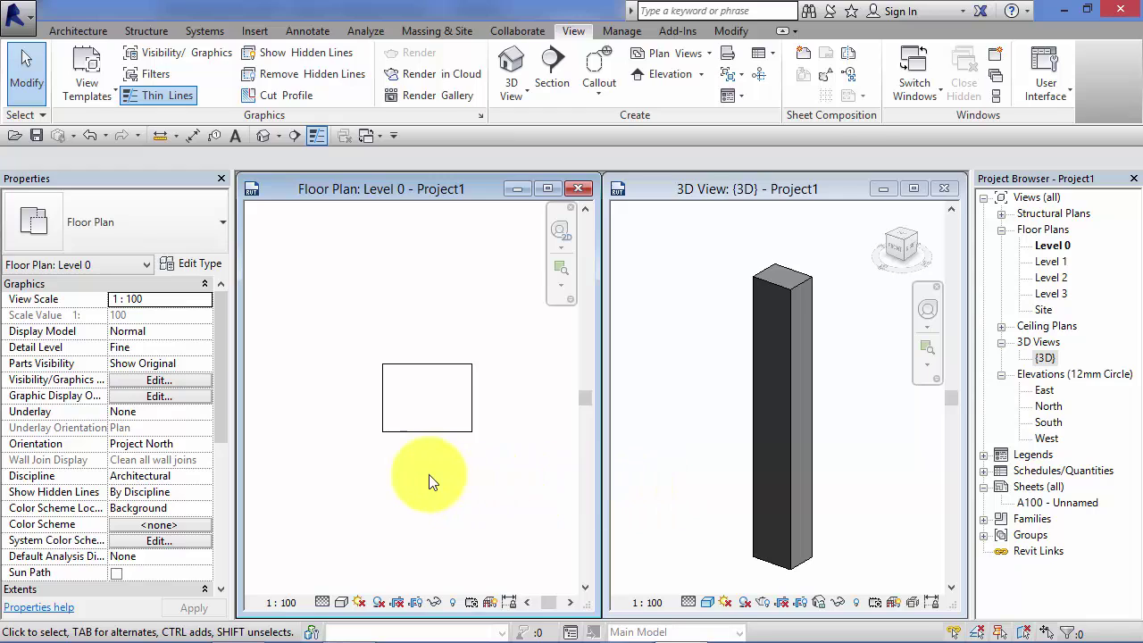
pyautogui.click(431, 432)
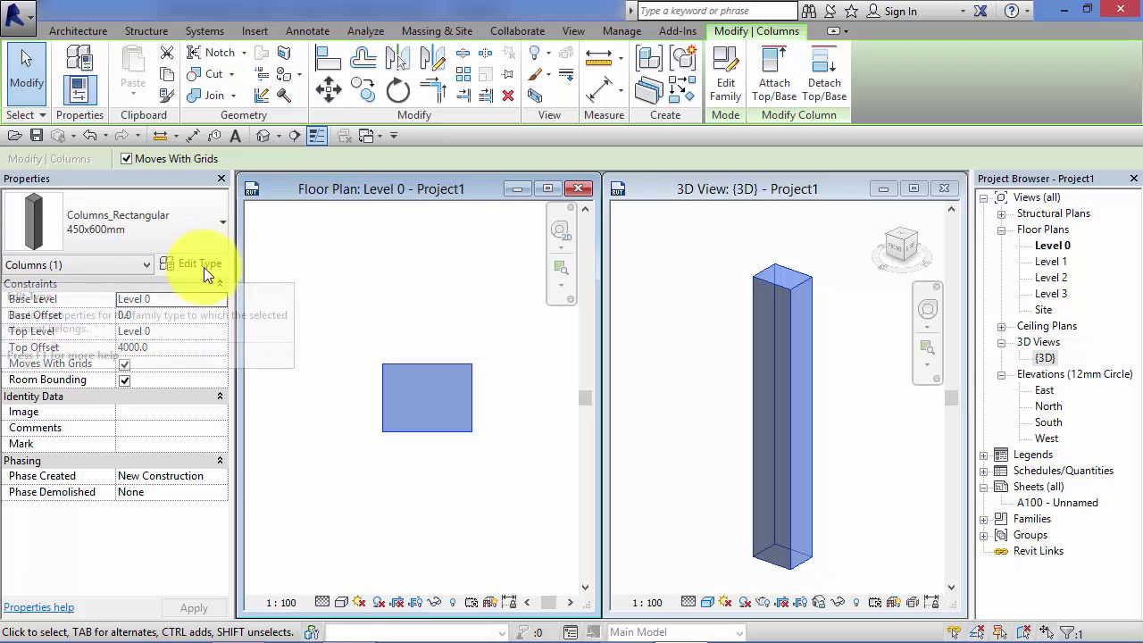
pyautogui.click(204, 267)
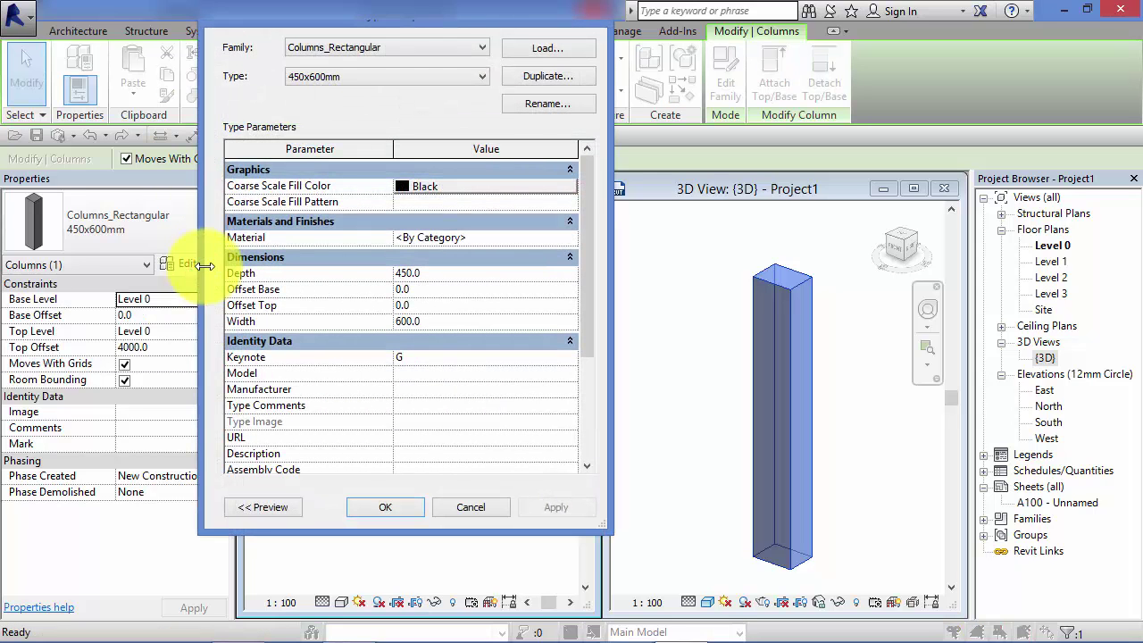
pyautogui.moveTo(401, 9); pyautogui.dragTo(822, 24)
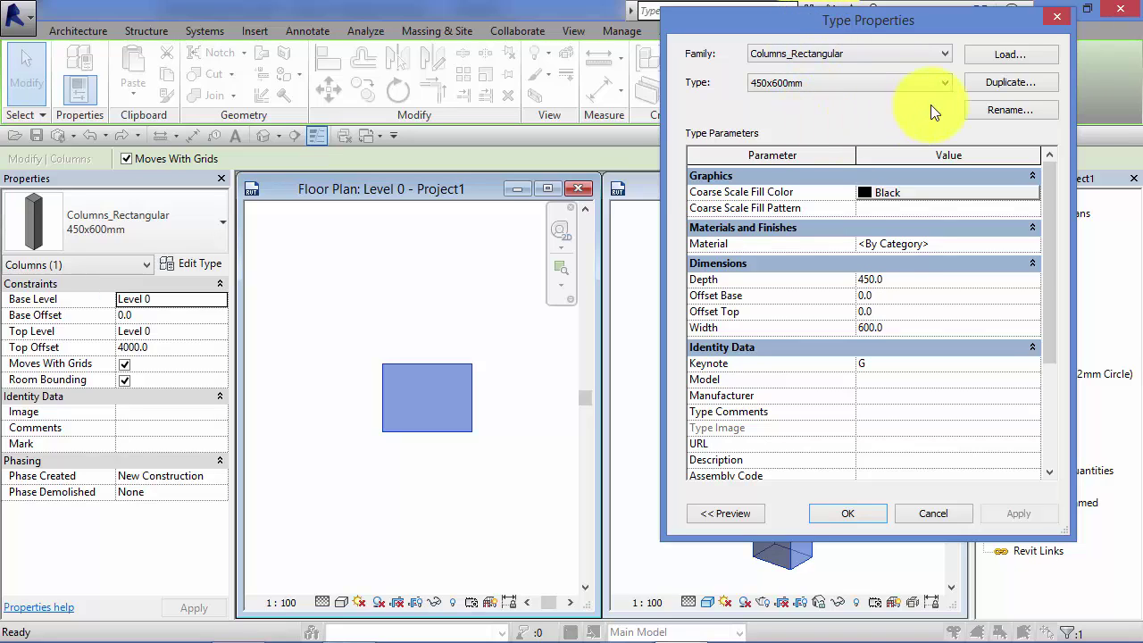
pyautogui.click(991, 82)
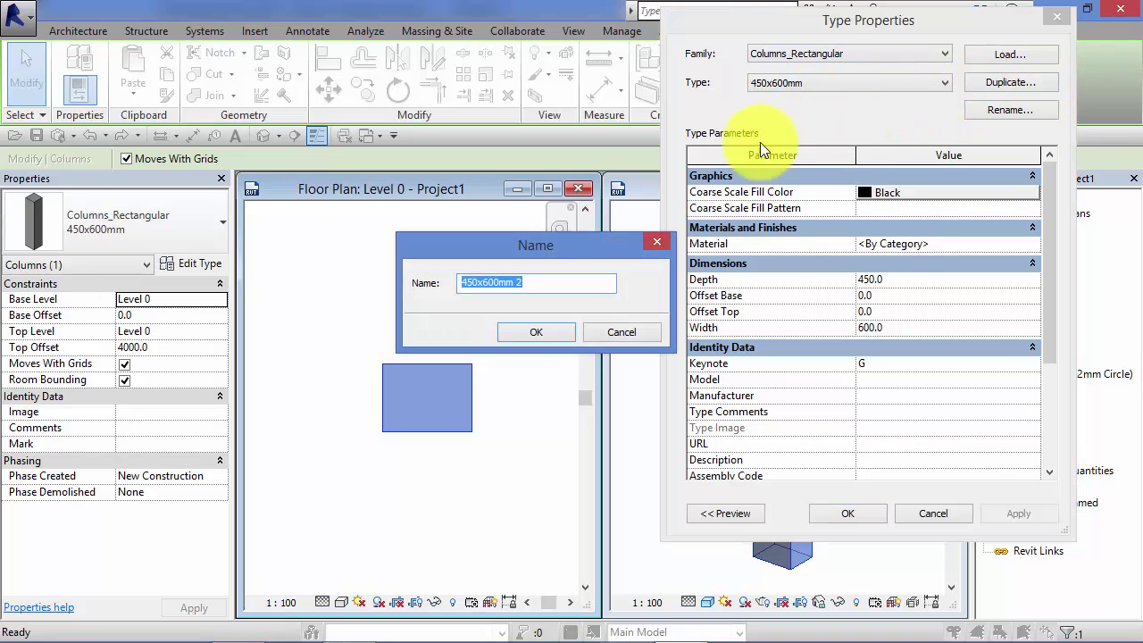
pyautogui.click(567, 280)
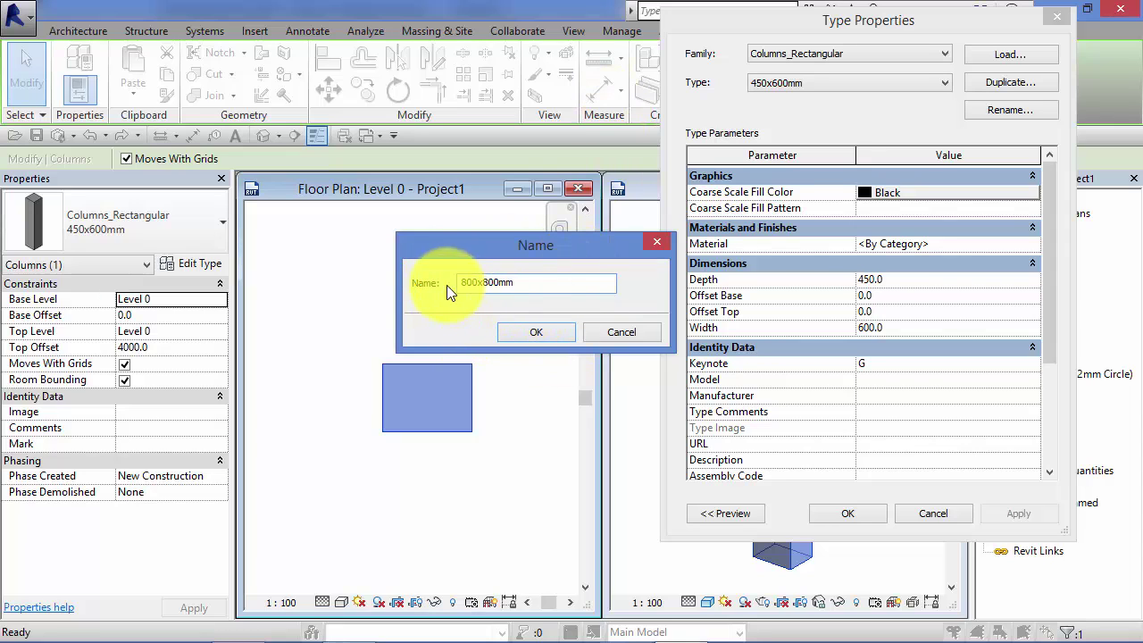
pyautogui.click(549, 334)
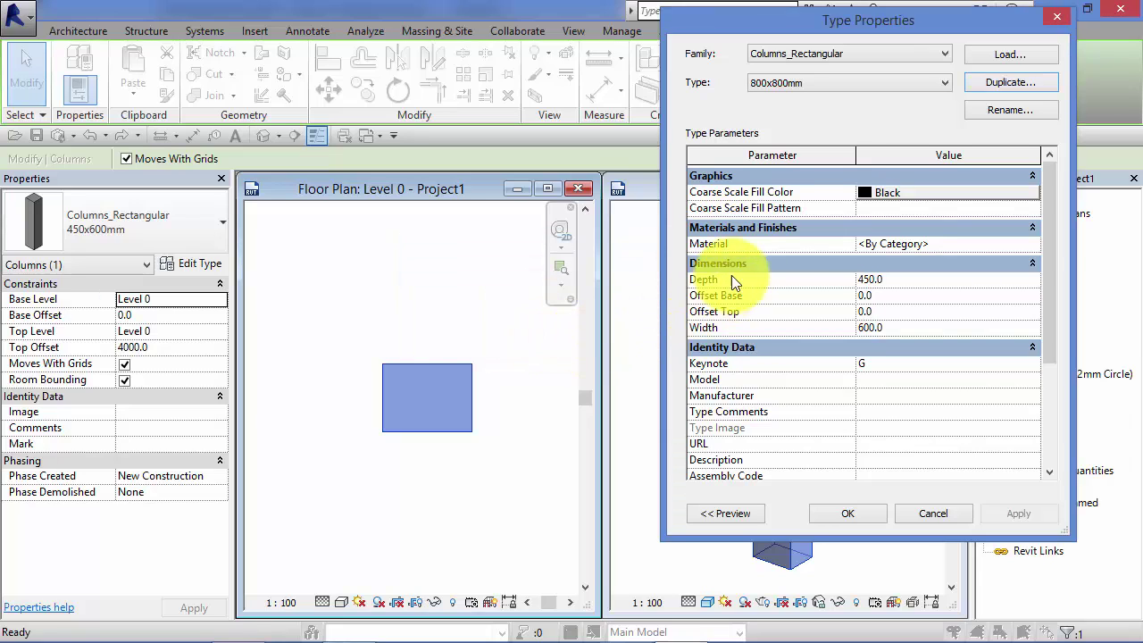
# - Set the depth and width of the 800x800mm column type to 800 mm and apply the type changes
pyautogui.click(898, 279)
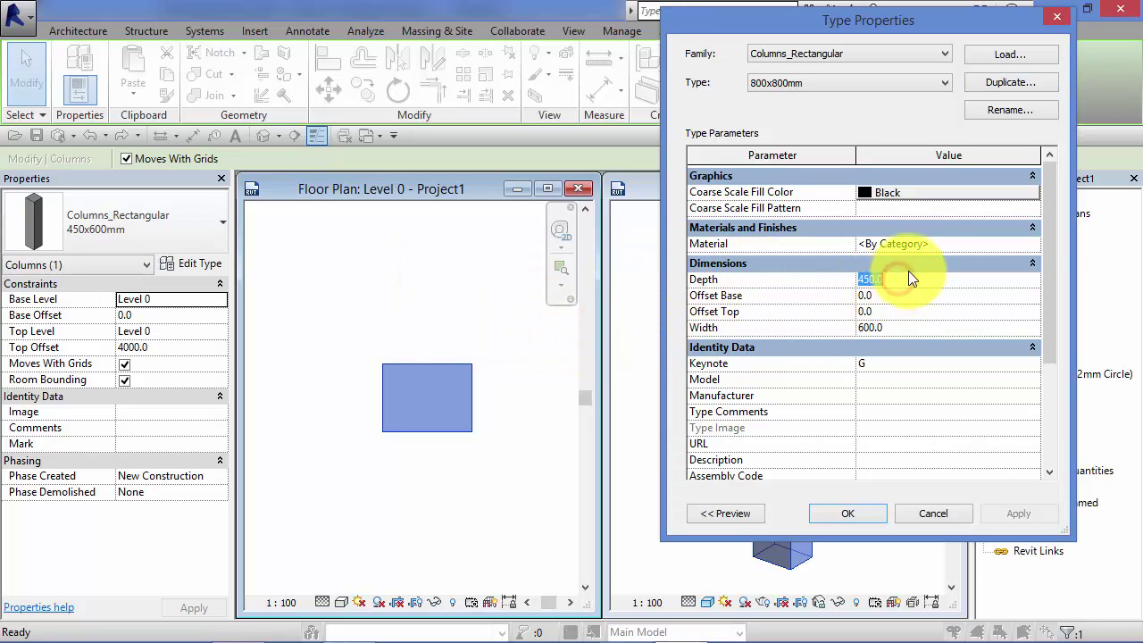
pyautogui.write('800')
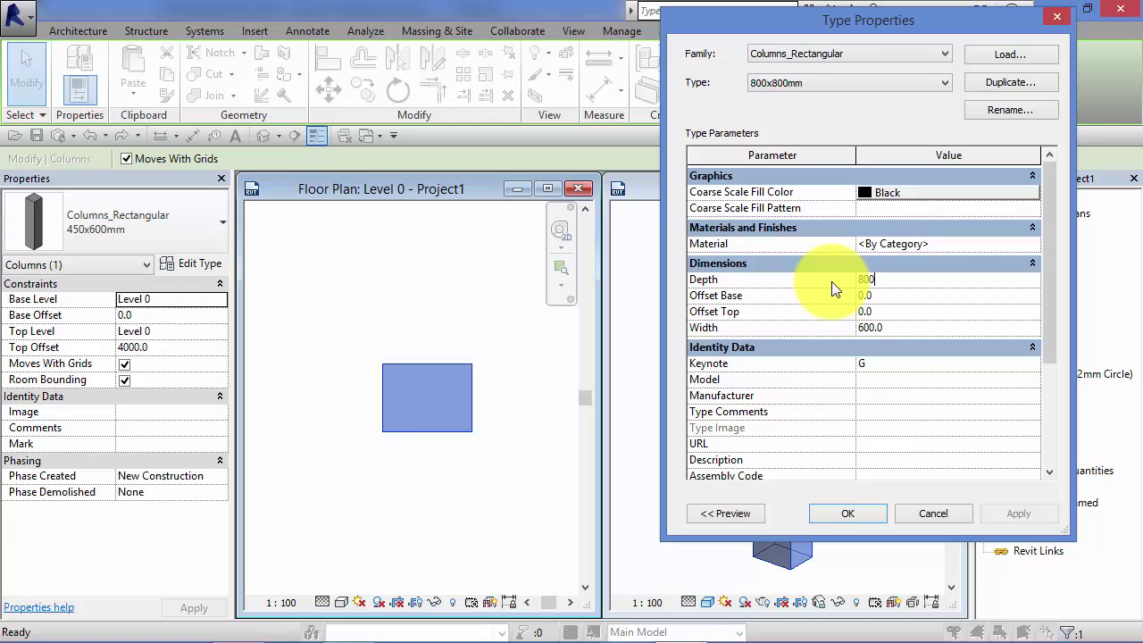
pyautogui.click(905, 330)
pyautogui.write('800')
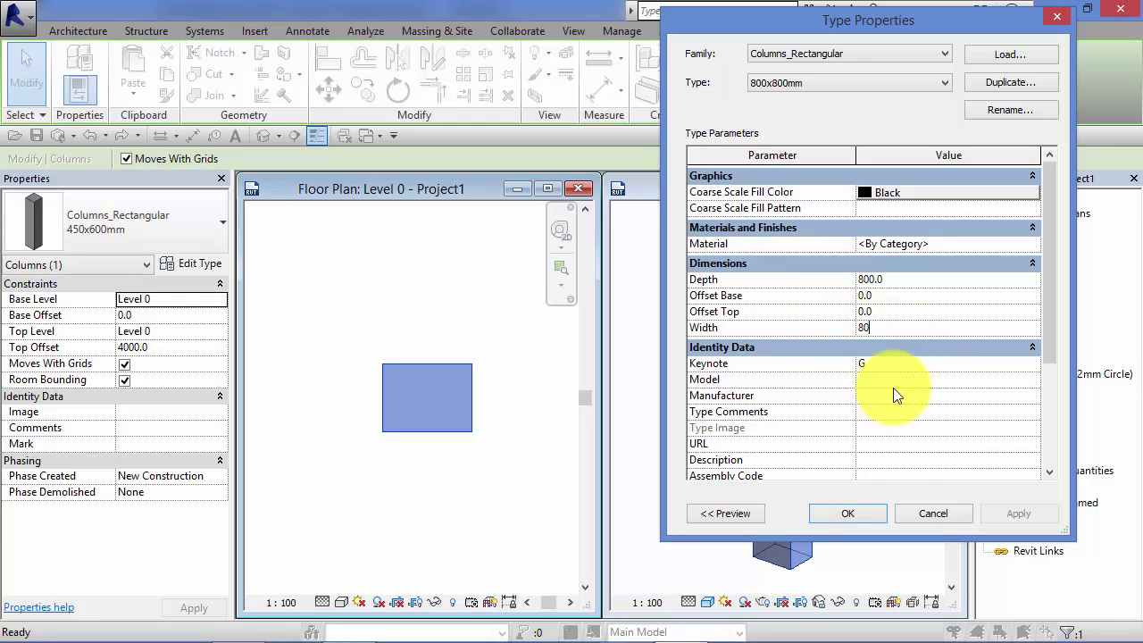
pyautogui.click(851, 515)
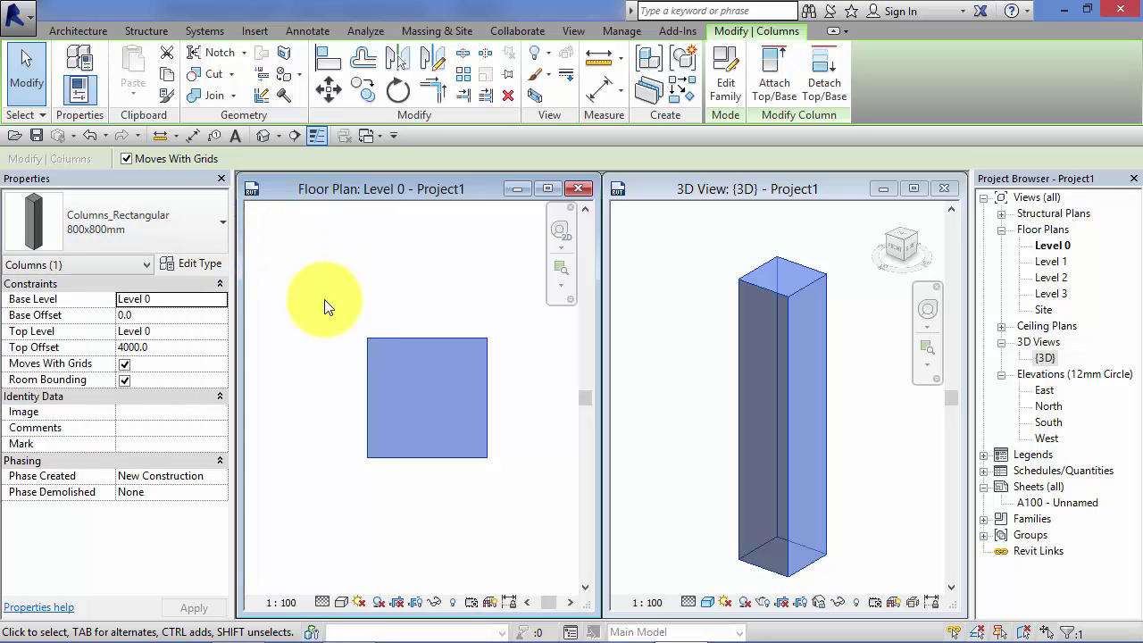
# - Review the types available for the selected rectangular column and choose 800x800mm
pyautogui.click(215, 224)
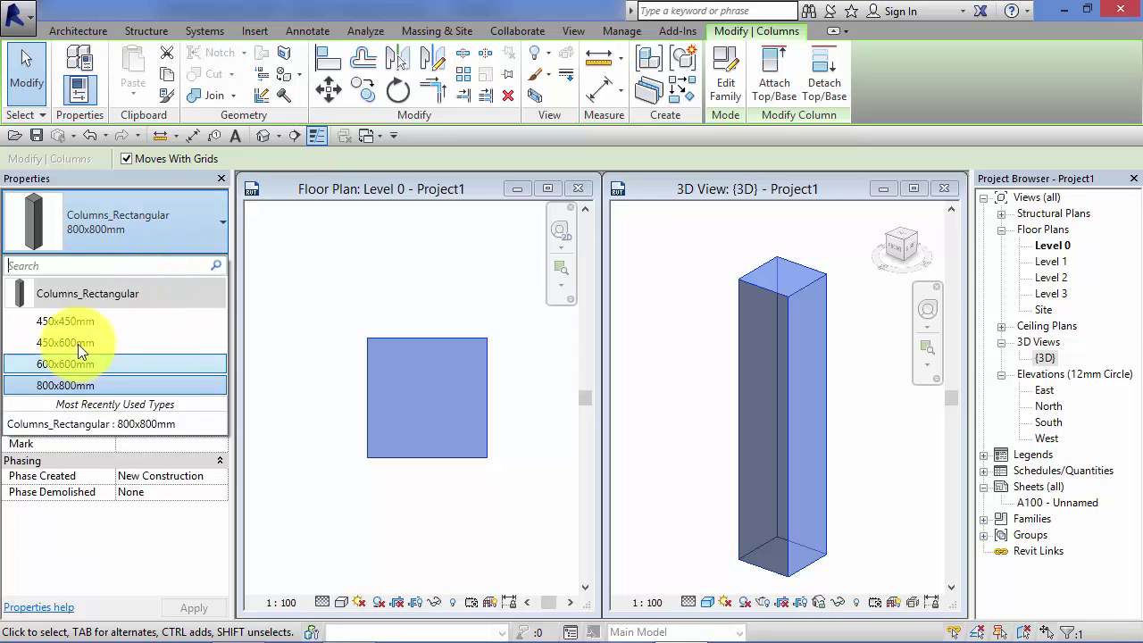
pyautogui.moveTo(120, 304)
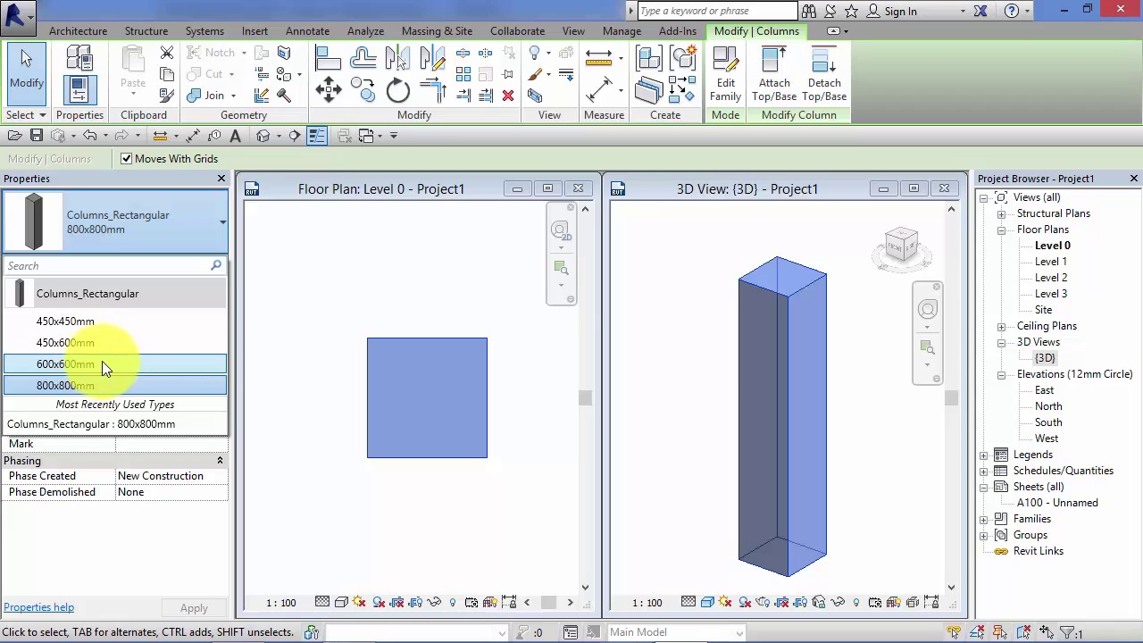
pyautogui.moveTo(104, 362)
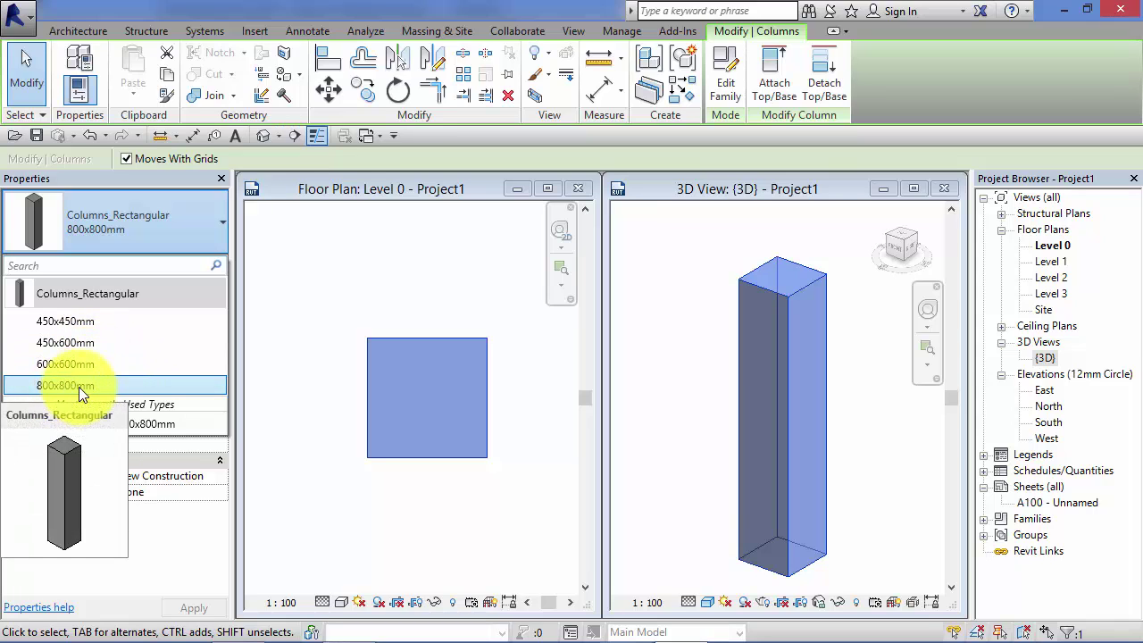
pyautogui.click(79, 386)
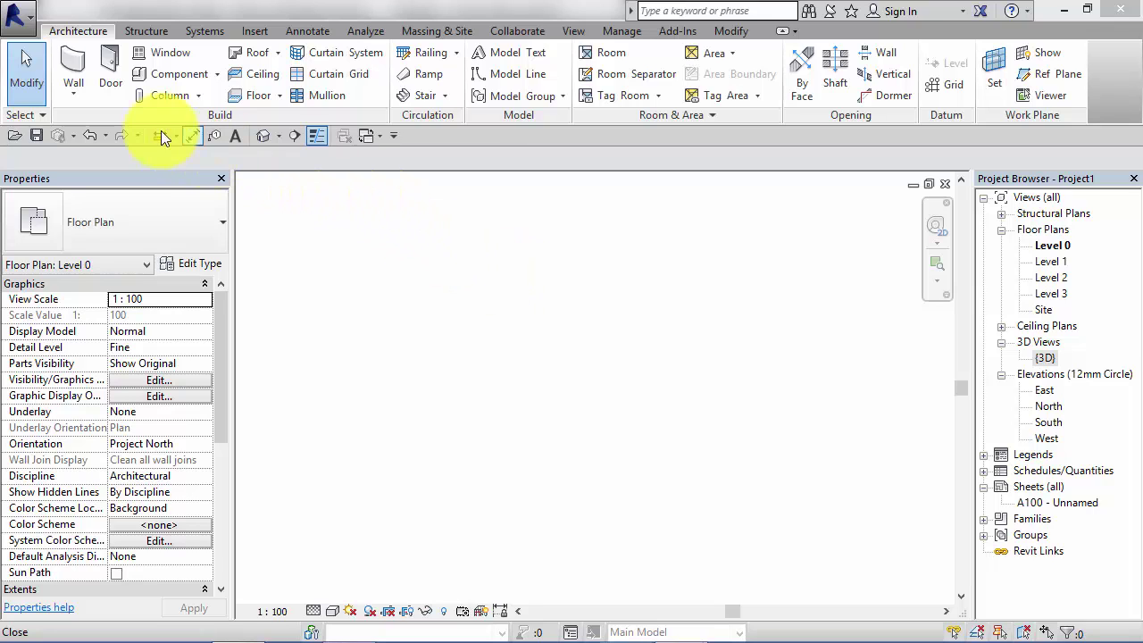
# - Start placing a structural column on Level 0 and check which structural column types are loaded
pyautogui.click(198, 94)
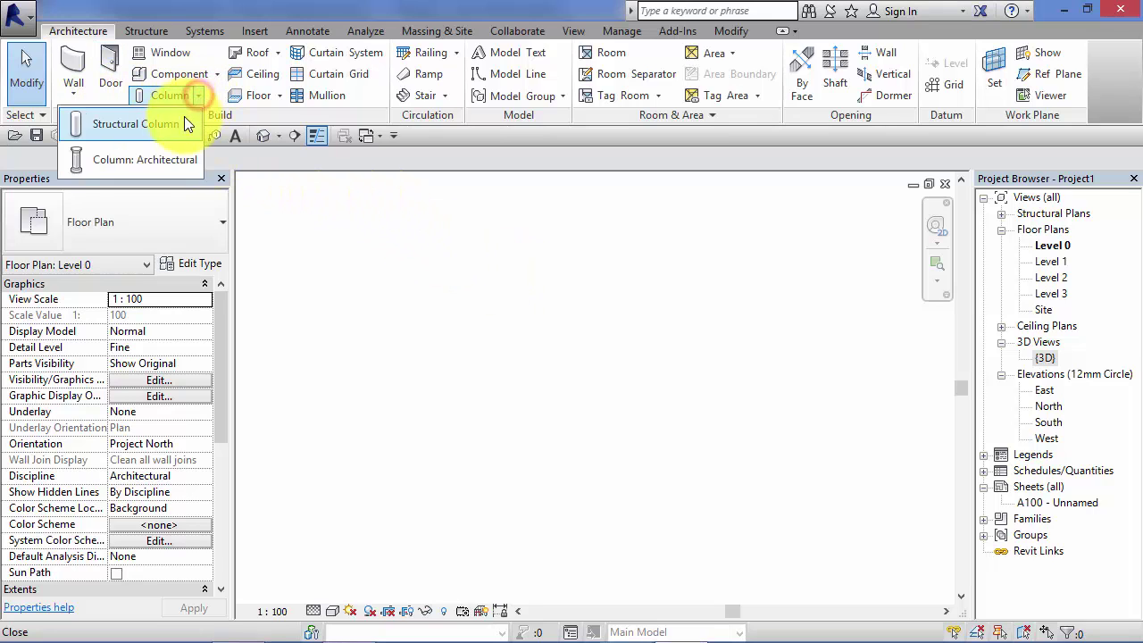
pyautogui.click(148, 126)
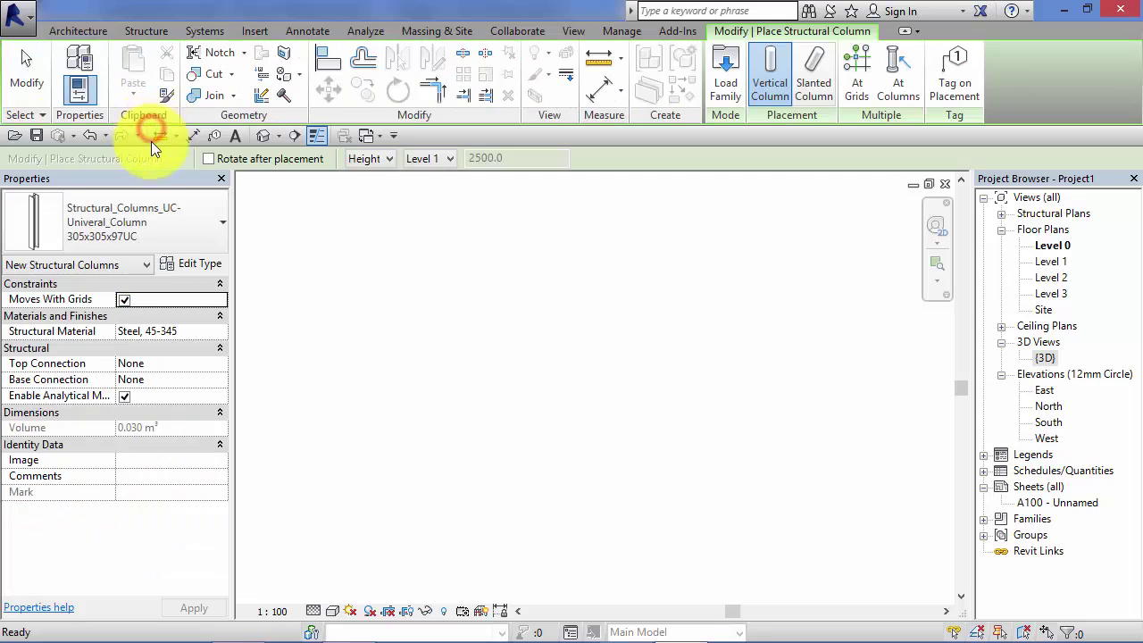
pyautogui.click(216, 225)
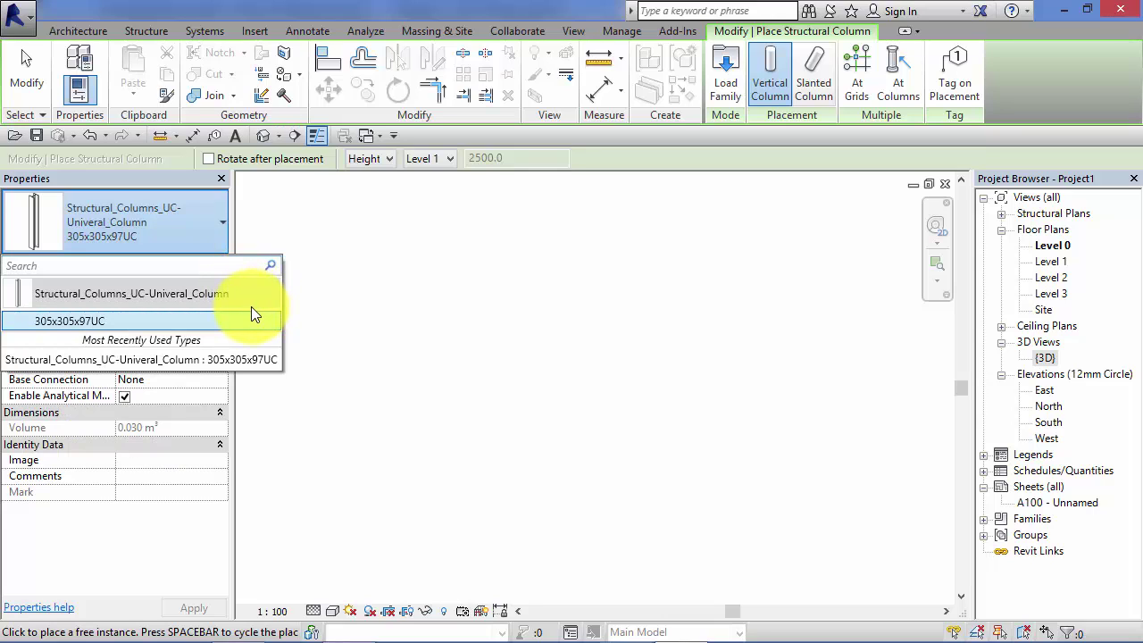
pyautogui.moveTo(248, 318)
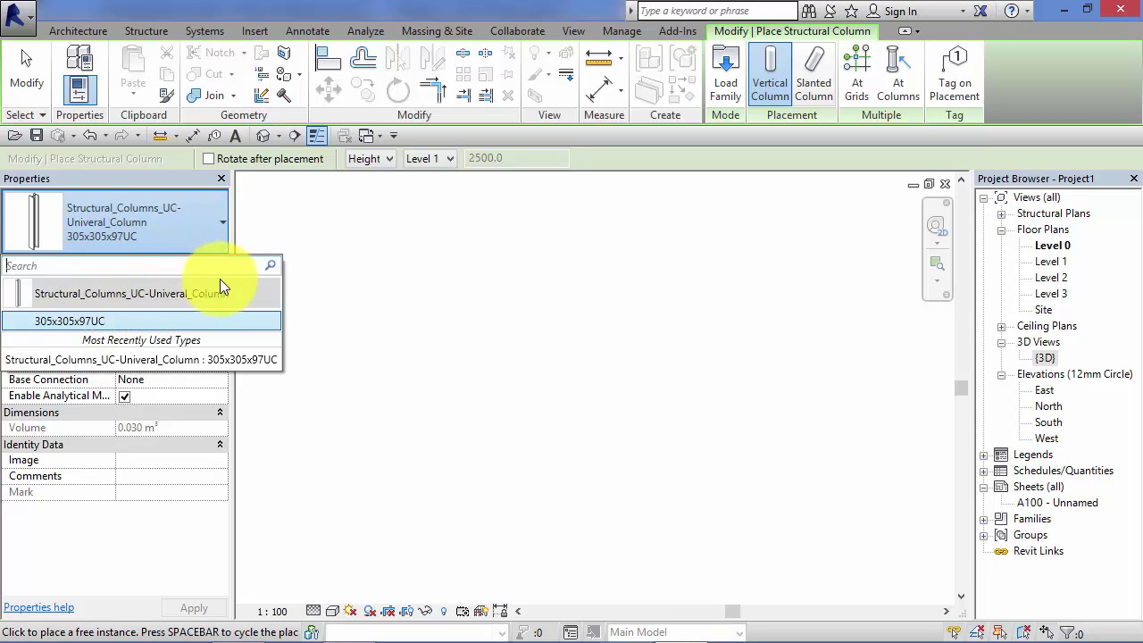
pyautogui.moveTo(261, 292)
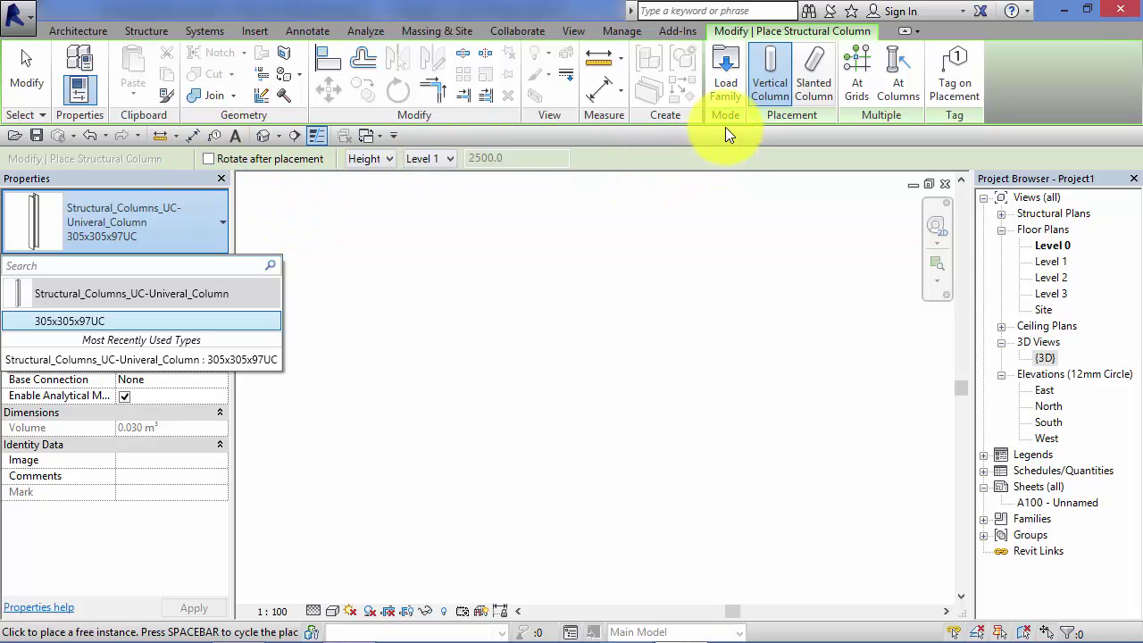
# - Start loading a family and browse the UK library to the Light Gauge Steel folder within Structural Columns
pyautogui.click(728, 79)
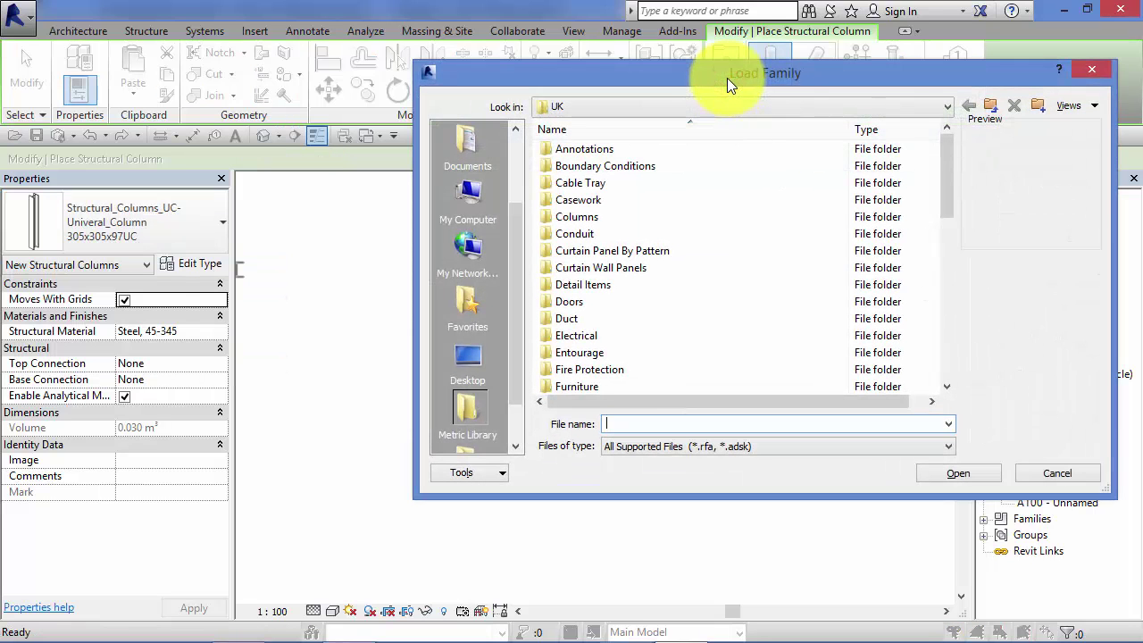
pyautogui.moveTo(728, 72); pyautogui.dragTo(593, 50)
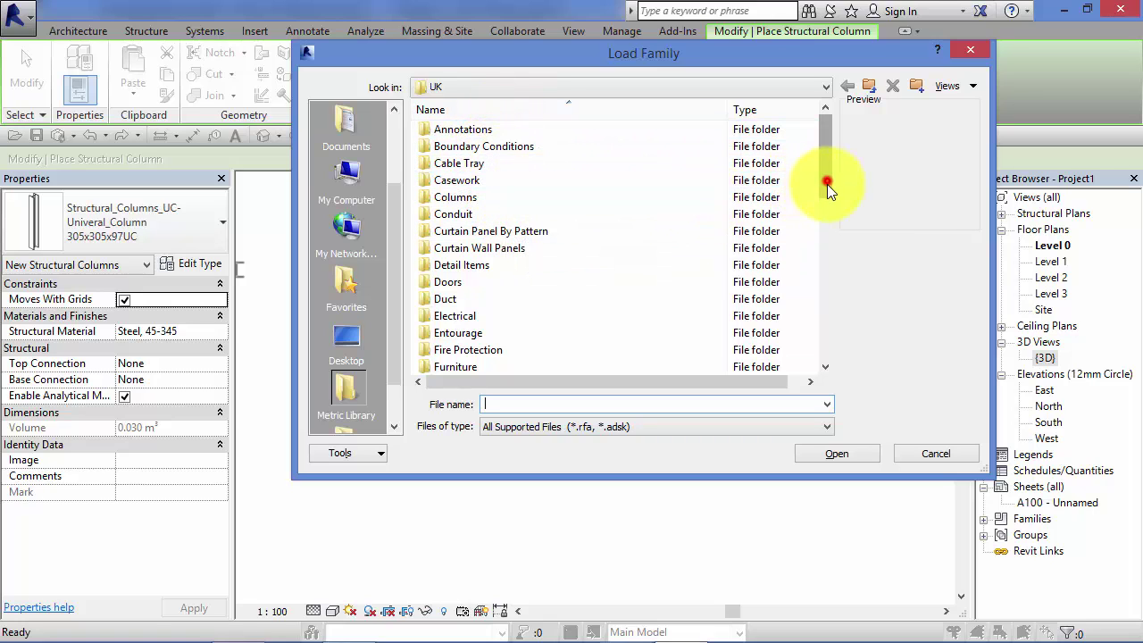
pyautogui.moveTo(827, 184); pyautogui.dragTo(826, 192)
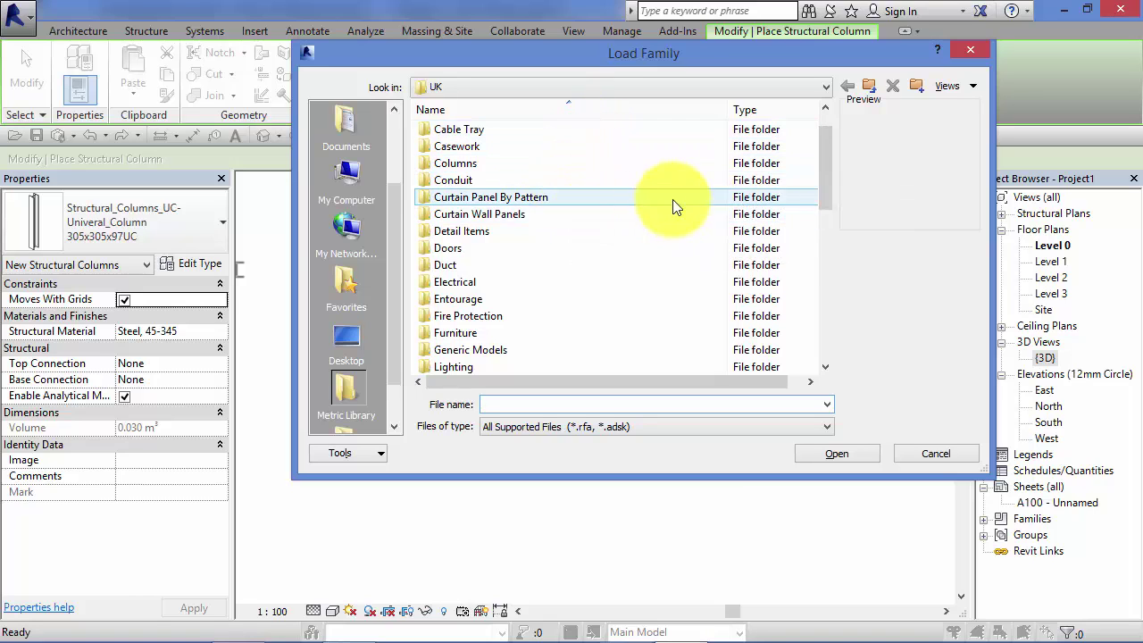
pyautogui.moveTo(824, 192); pyautogui.dragTo(824, 186)
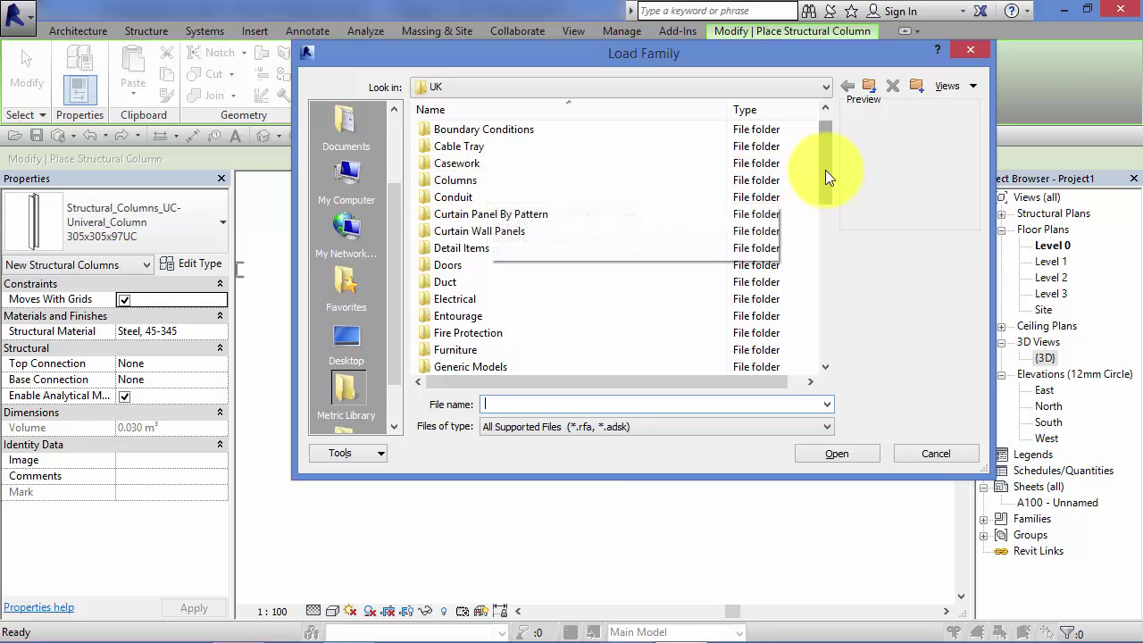
pyautogui.moveTo(826, 170); pyautogui.dragTo(810, 282)
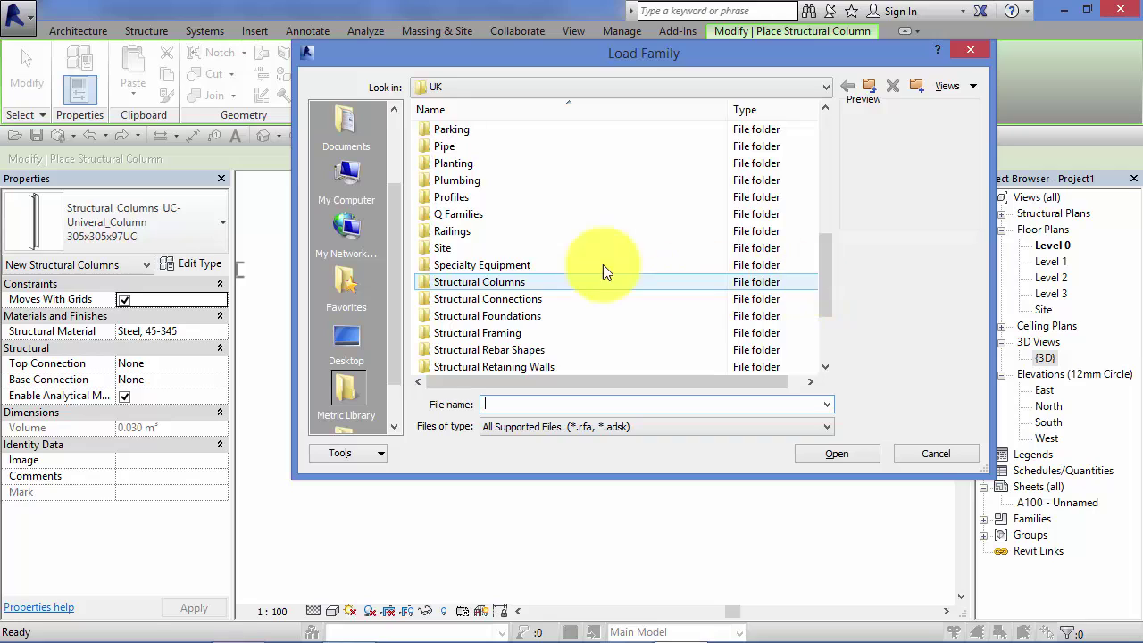
pyautogui.doubleClick(425, 283)
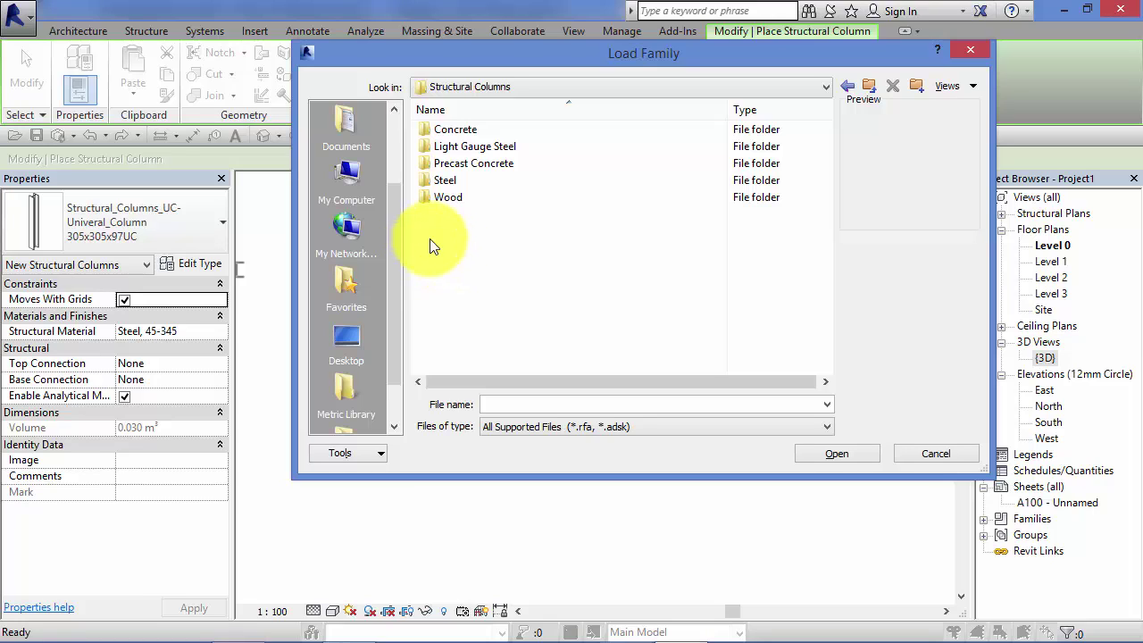
pyautogui.doubleClick(449, 147)
# - Preview several light gauge steel column families and open Light Gauge-C-Column.rfa for loading
pyautogui.click(490, 247)
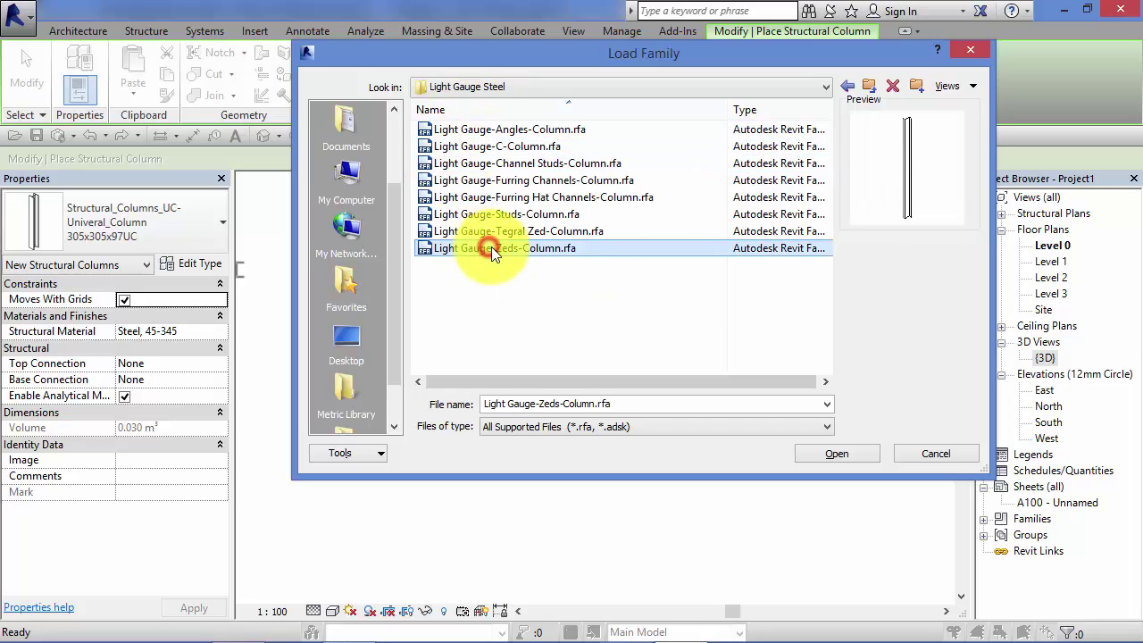
pyautogui.click(530, 231)
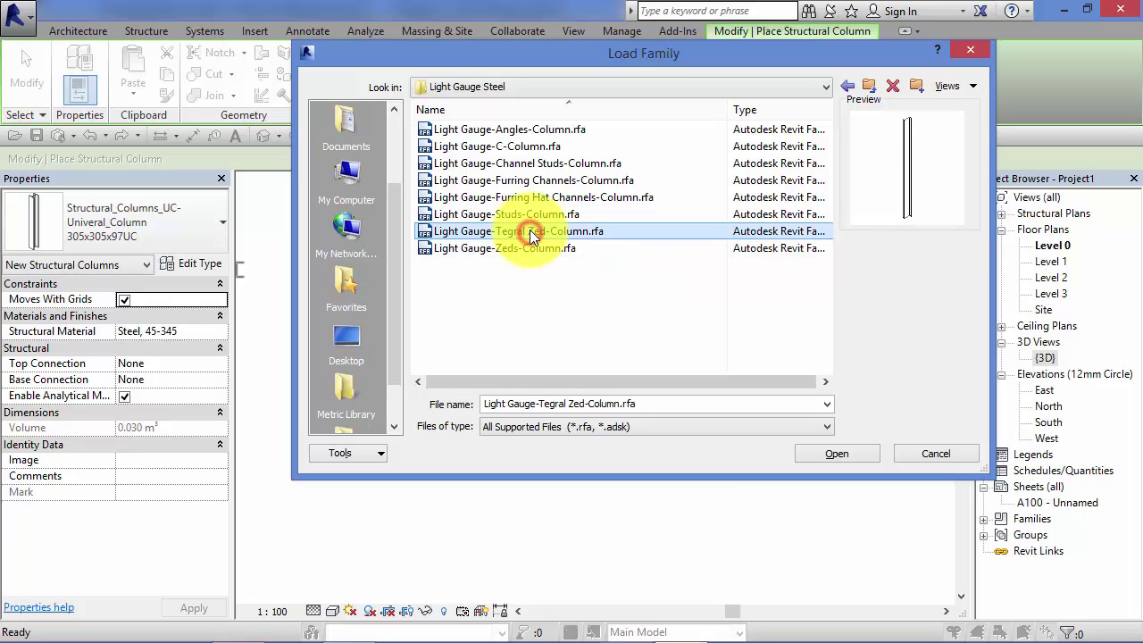
pyautogui.click(536, 214)
pyautogui.click(537, 197)
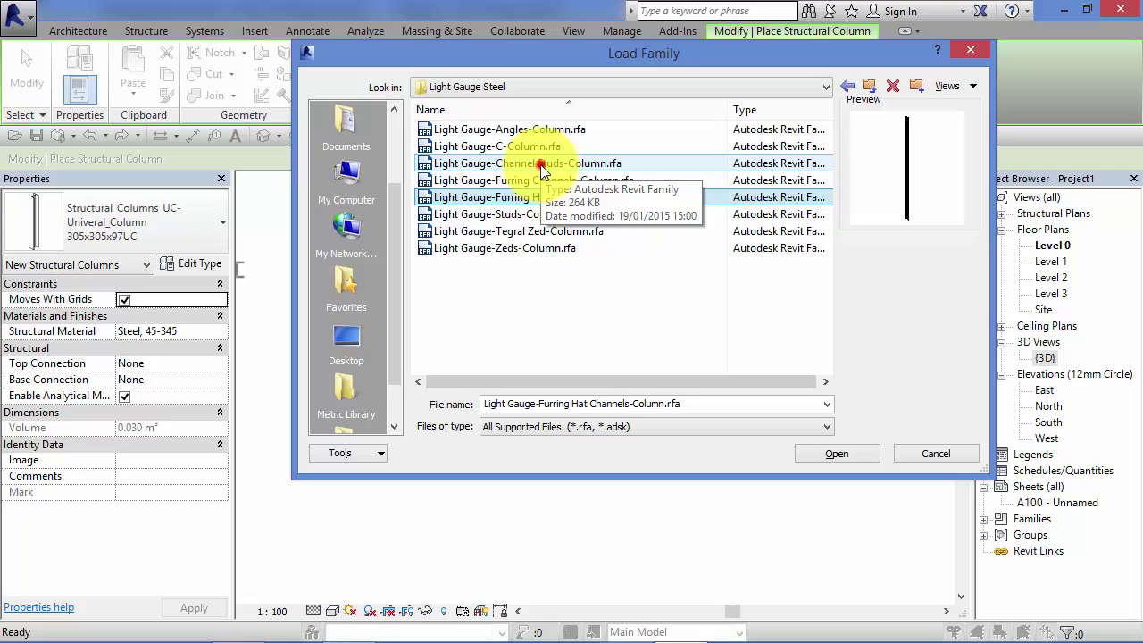
pyautogui.click(541, 163)
pyautogui.click(539, 143)
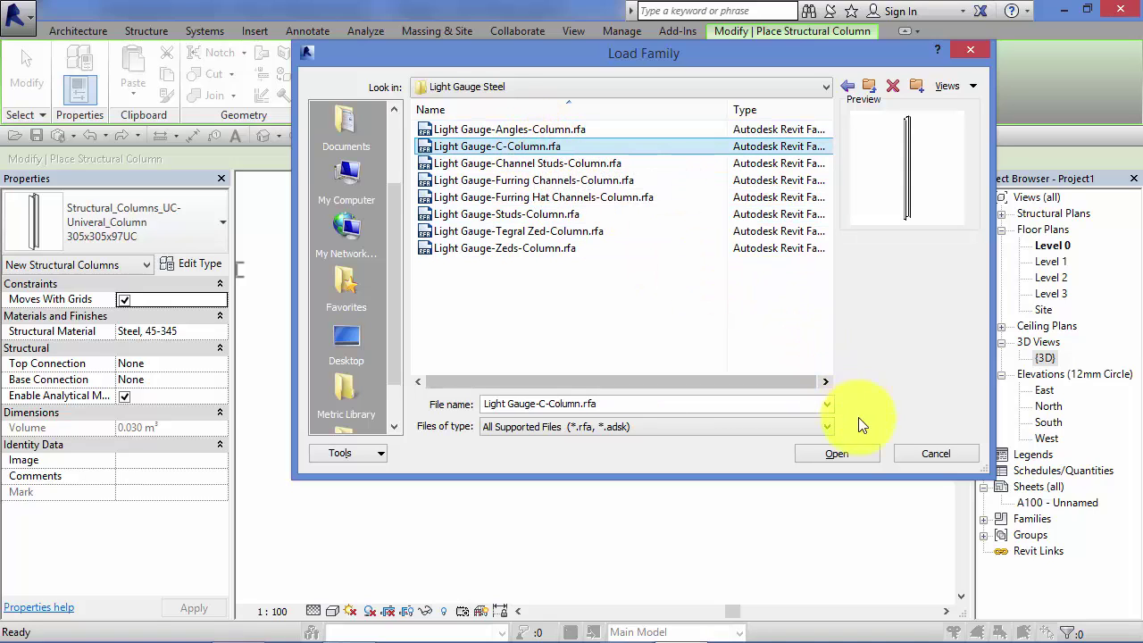
pyautogui.click(855, 453)
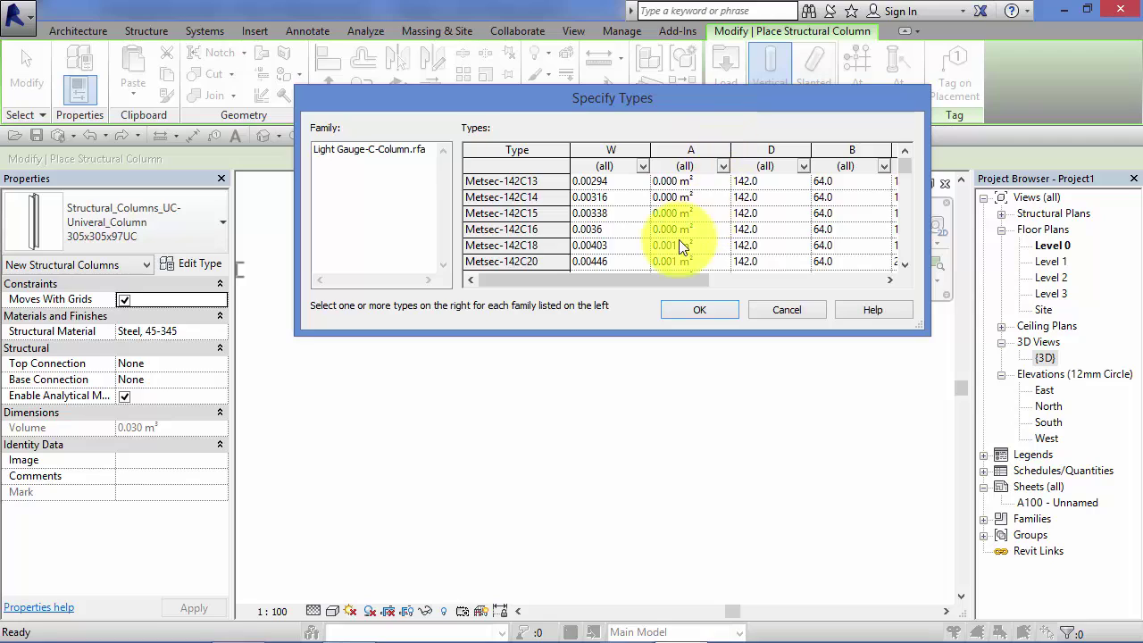
# - Load the Light Gauge-C-Column family with the types Metsec-142C13, Metsec-142C14, Metsec-142C15 and Metsec-142C16
pyautogui.click(515, 181)
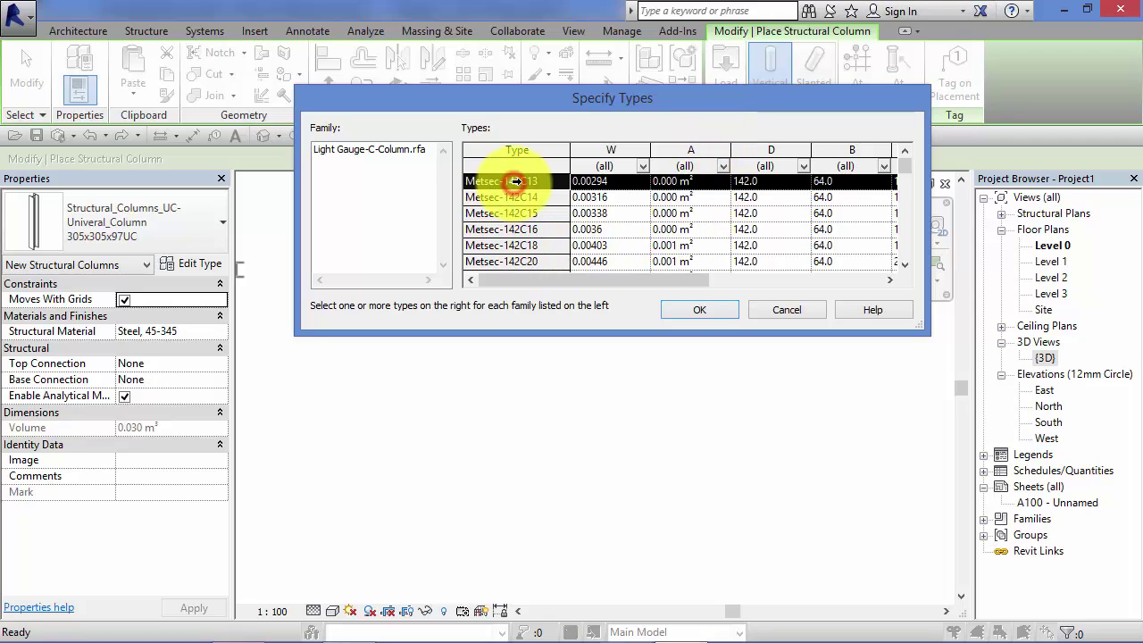
pyautogui.keyDown('ctrl'); pyautogui.click(521, 199); pyautogui.keyUp('ctrl')
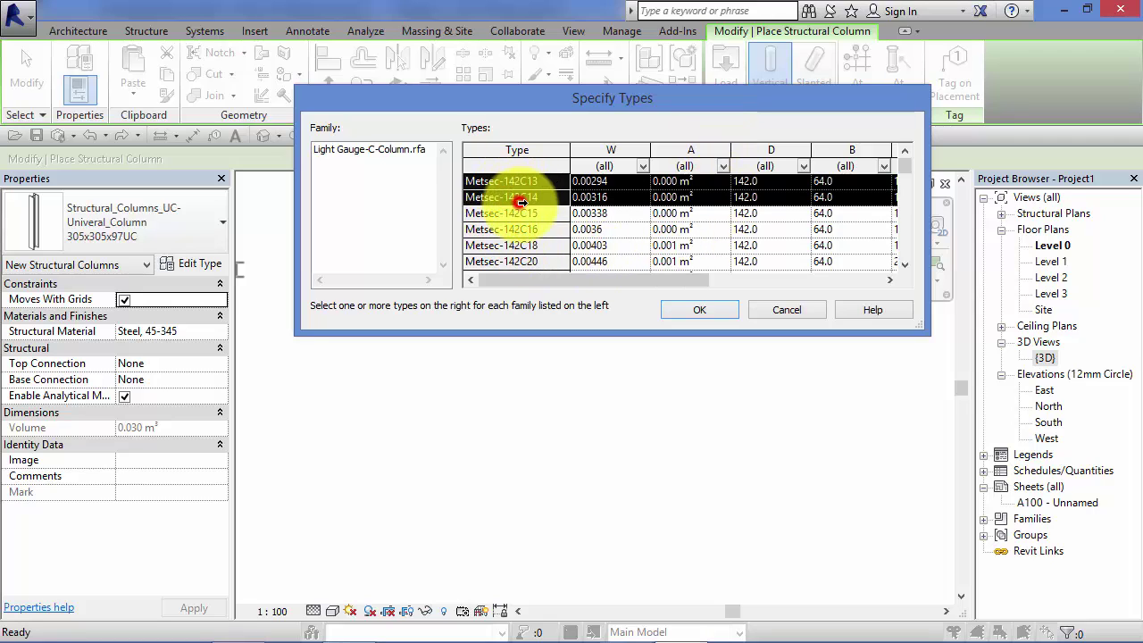
pyautogui.keyDown('ctrl'); pyautogui.click(525, 214); pyautogui.keyUp('ctrl')
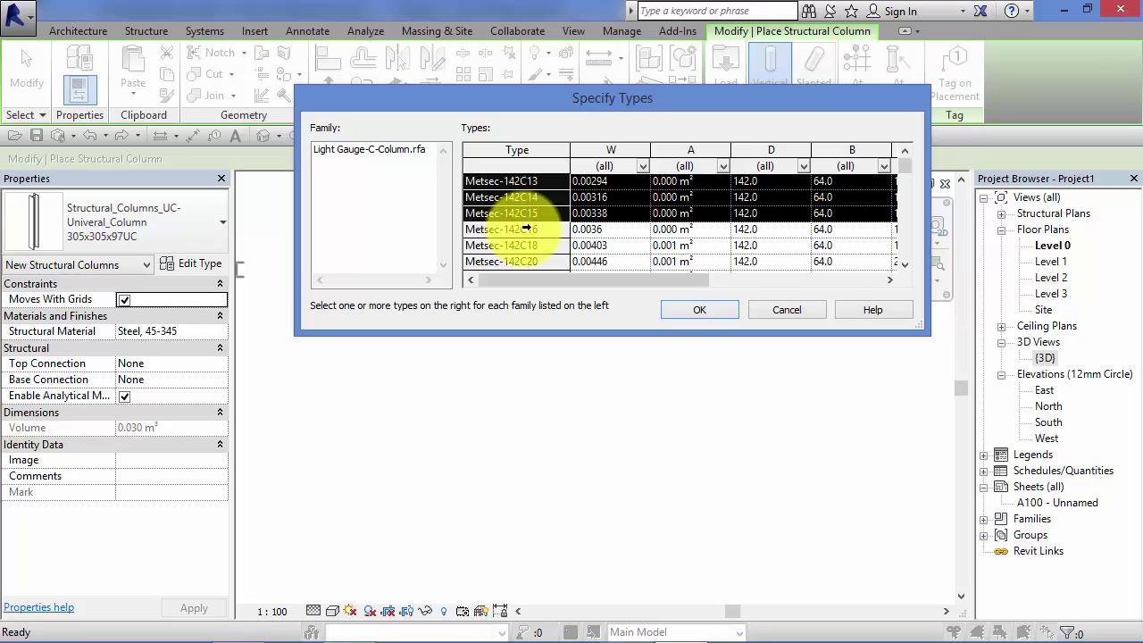
pyautogui.keyDown('ctrl'); pyautogui.click(527, 230); pyautogui.keyUp('ctrl')
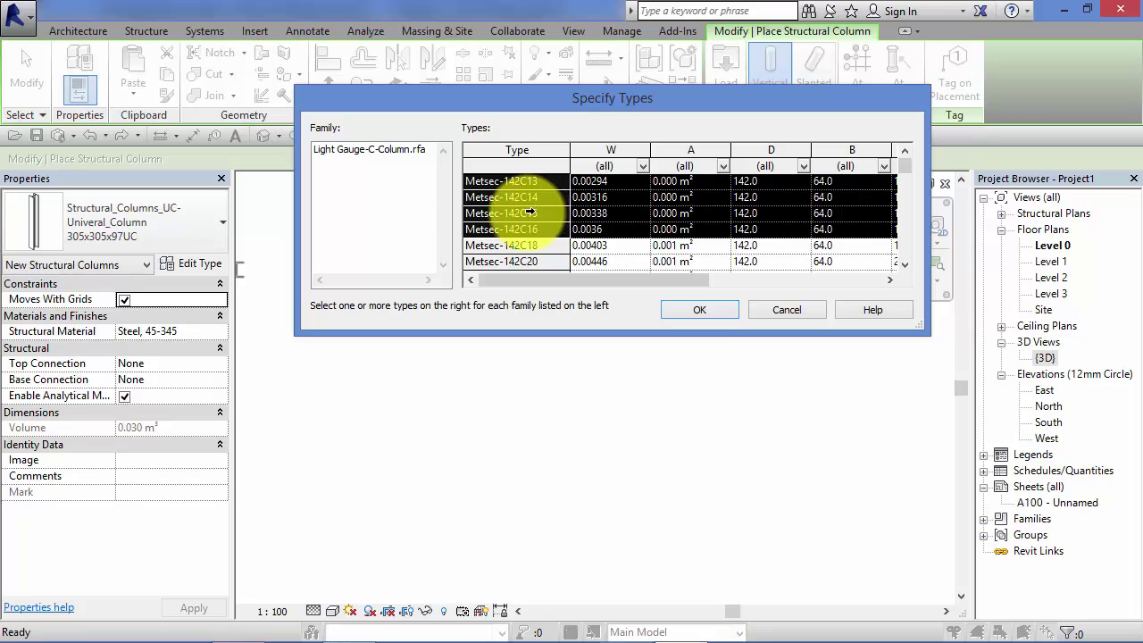
pyautogui.click(731, 309)
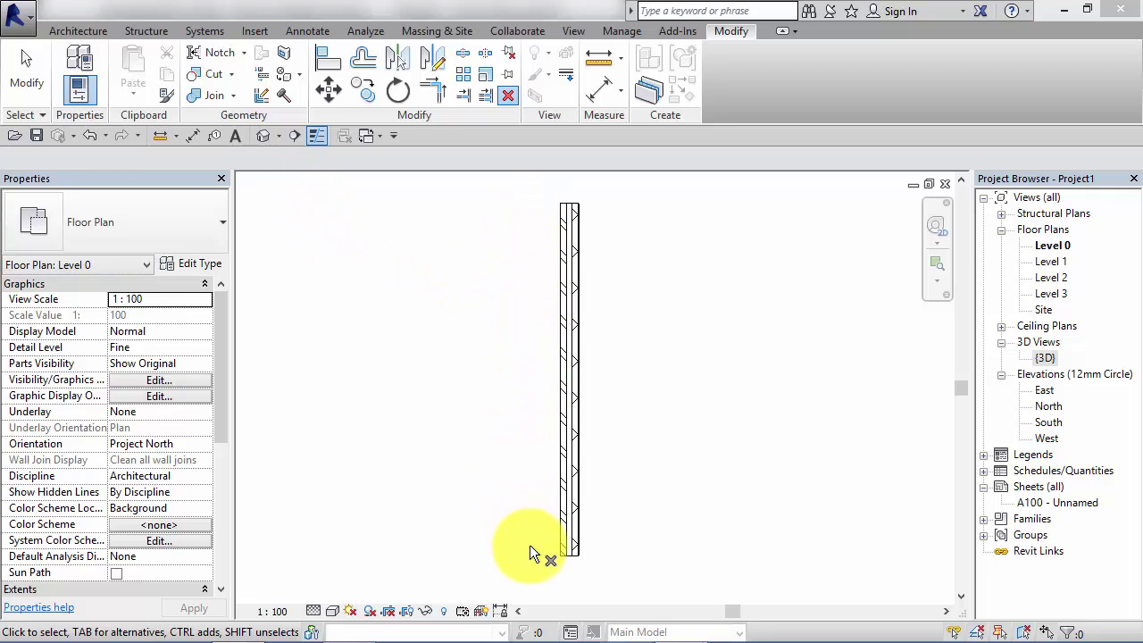
# - Place a 450x600mm rectangular architectural column, unconnected at 4000 height, on the centreline of the vertical wall in the Level 0 plan
pyautogui.click(78, 31)
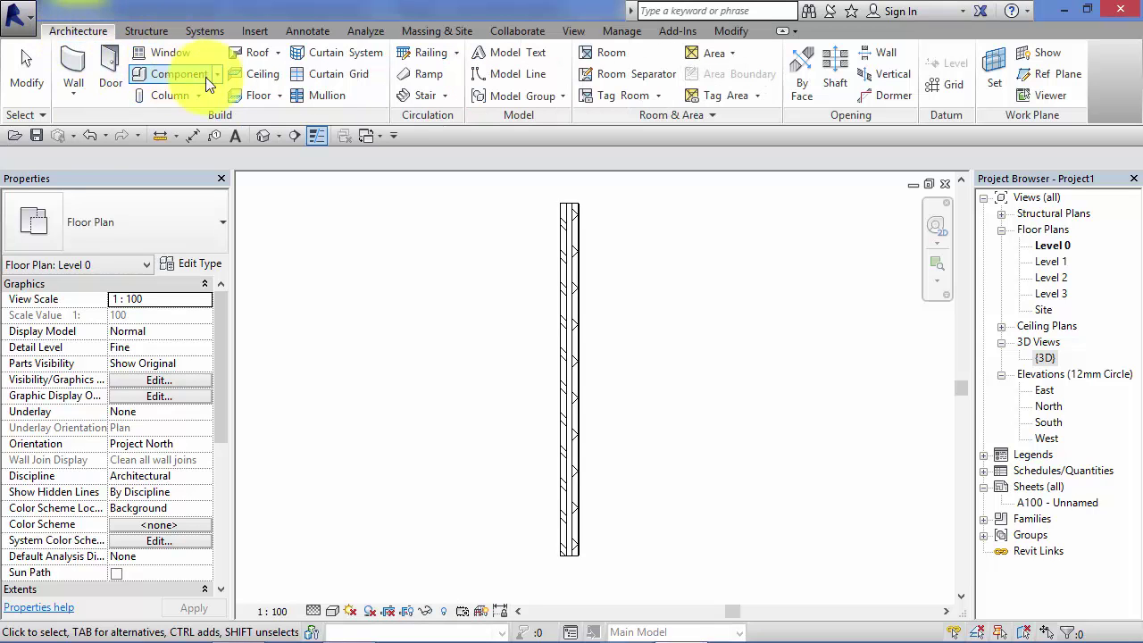
pyautogui.click(201, 93)
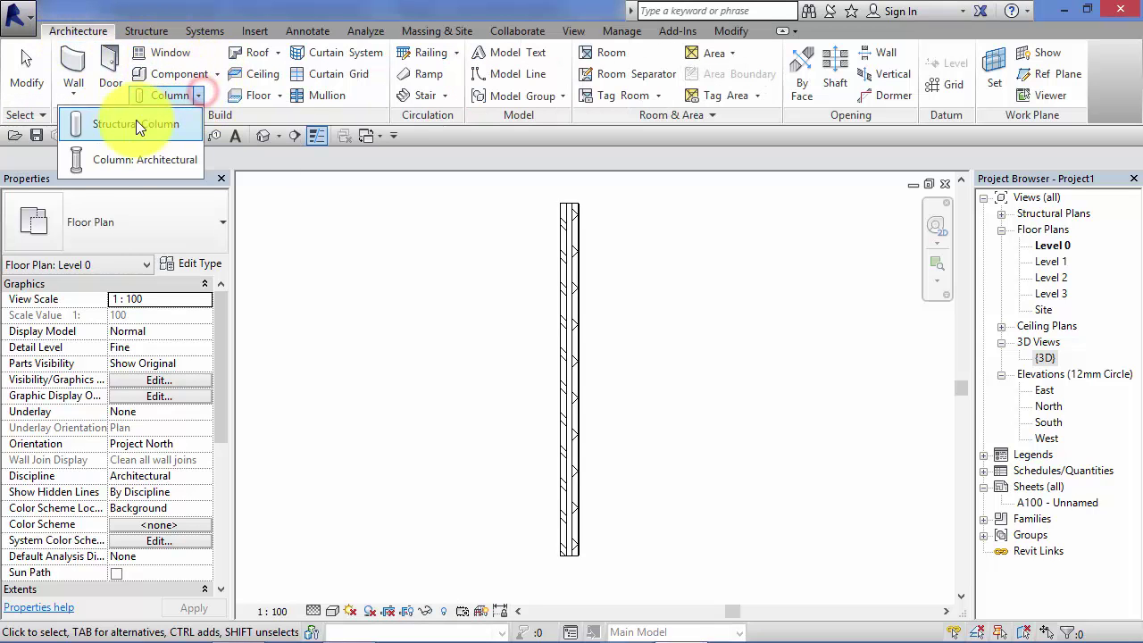
pyautogui.click(165, 161)
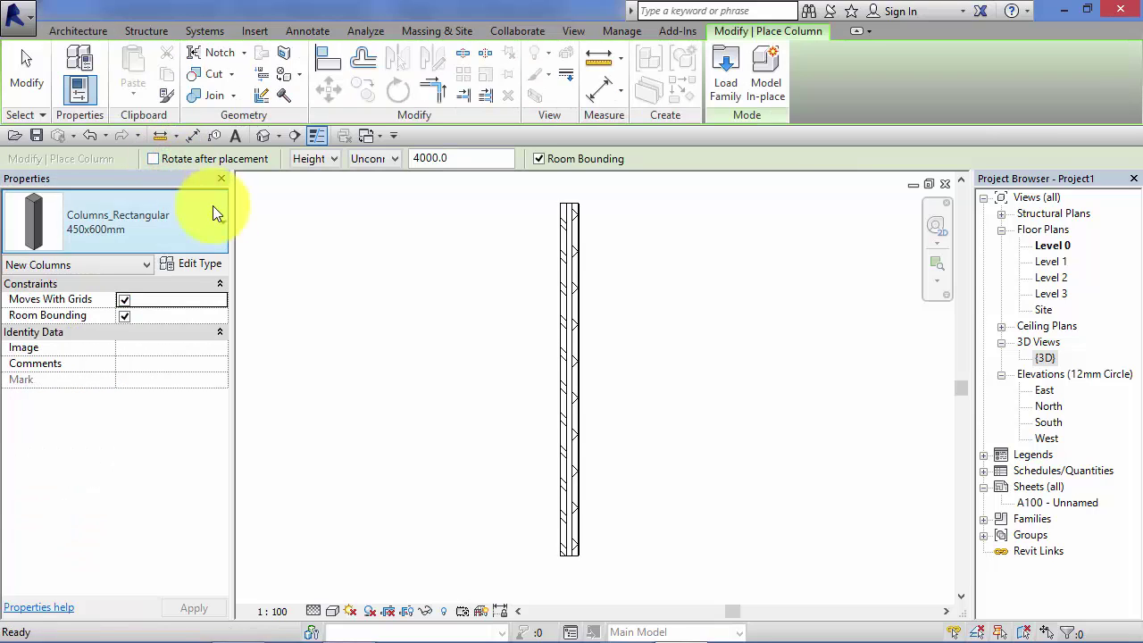
pyautogui.scroll(1, 486, 304)
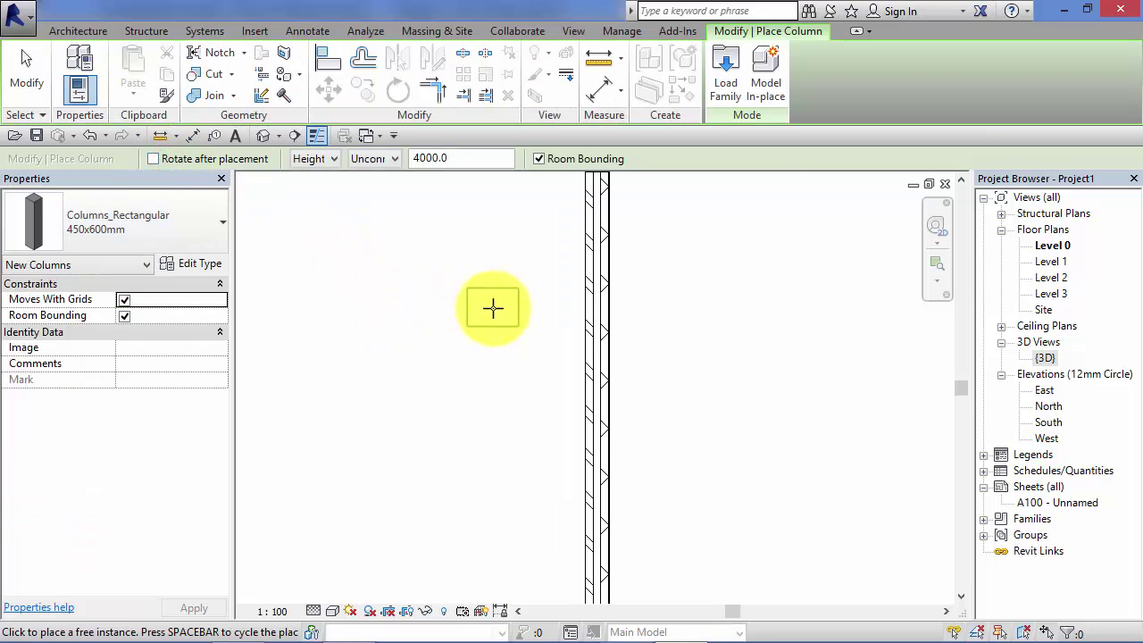
pyautogui.moveTo(500, 306); pyautogui.dragTo(448, 351, button='middle')
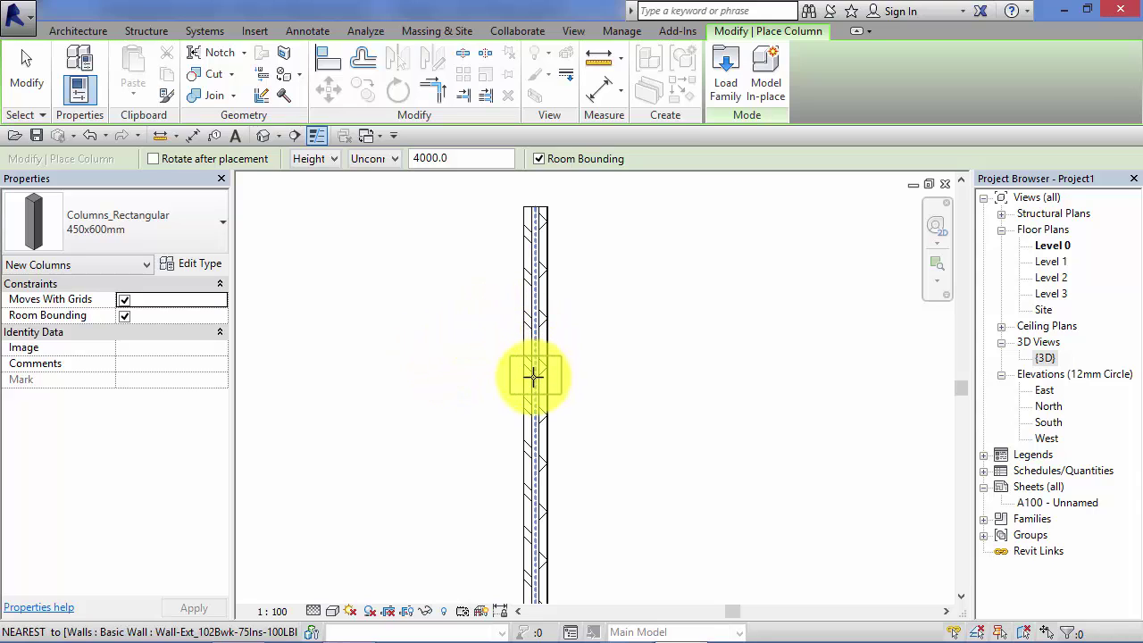
pyautogui.scroll(2, 536, 379)
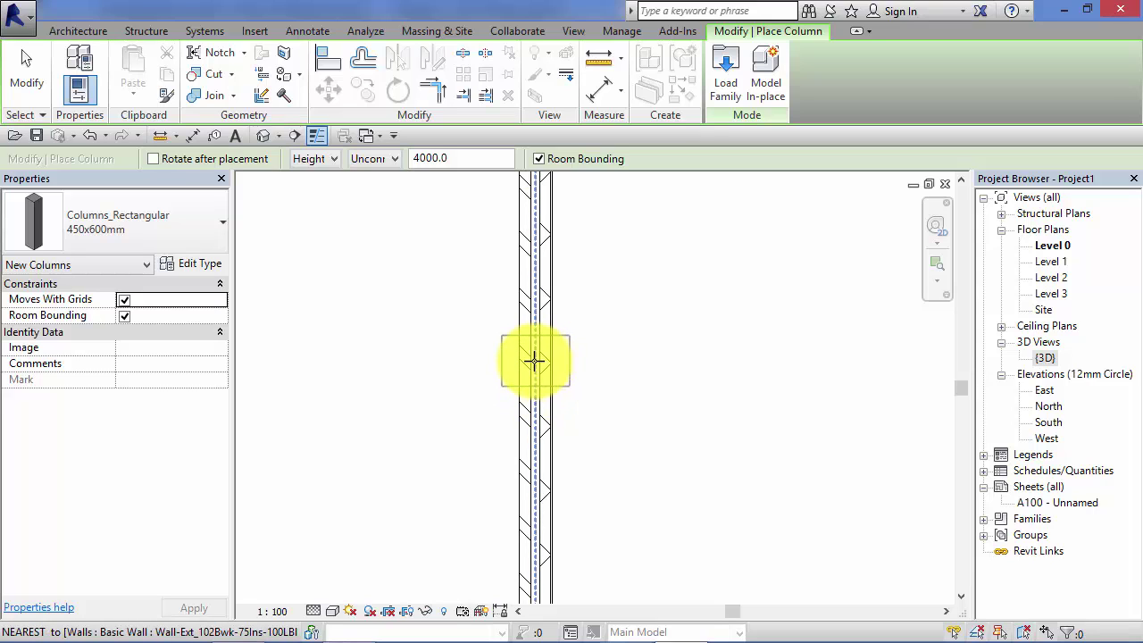
pyautogui.click(534, 360)
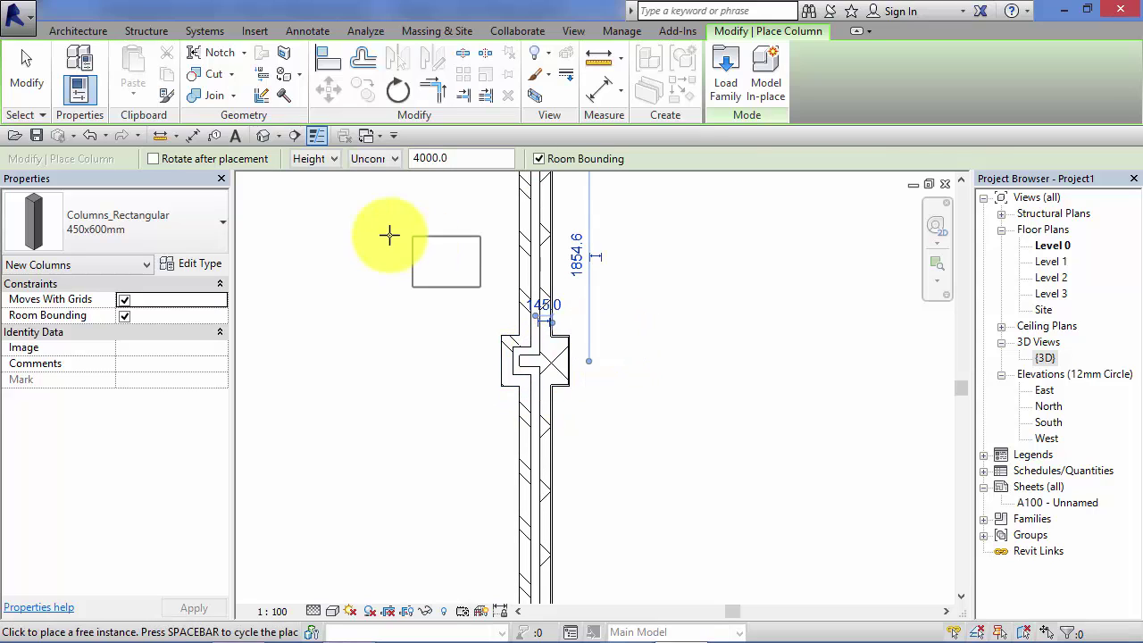
pyautogui.click(23, 64)
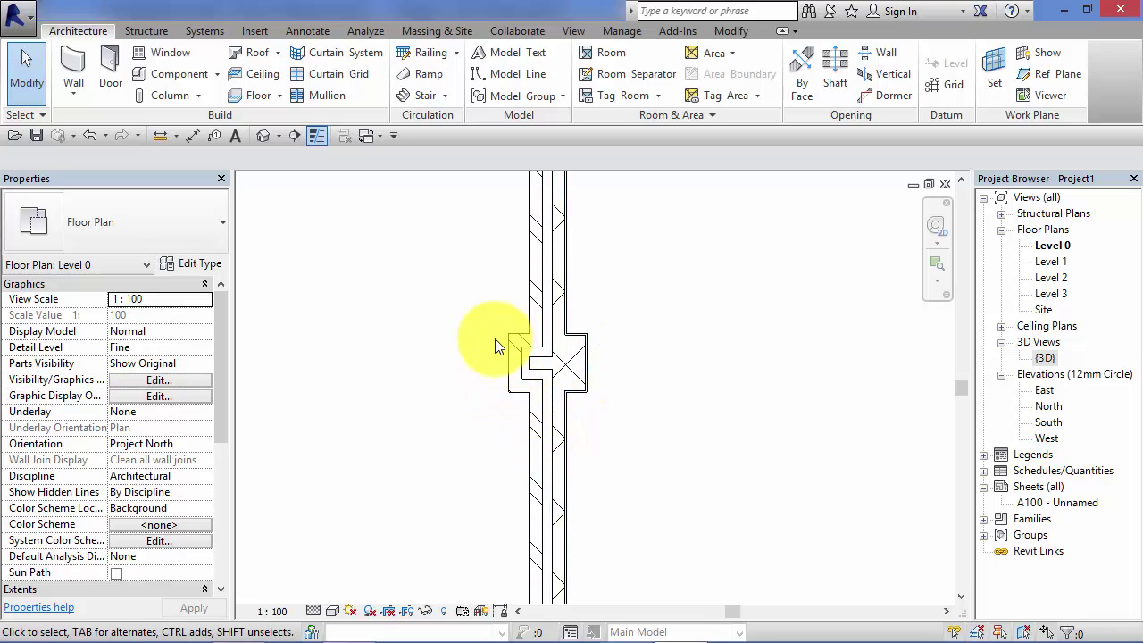
# - Move the rectangular architectural column slightly down the wall and towards the brick face, so it projects mostly from that side
pyautogui.scroll(-1, 492, 346)
pyautogui.scroll(-2, 599, 402)
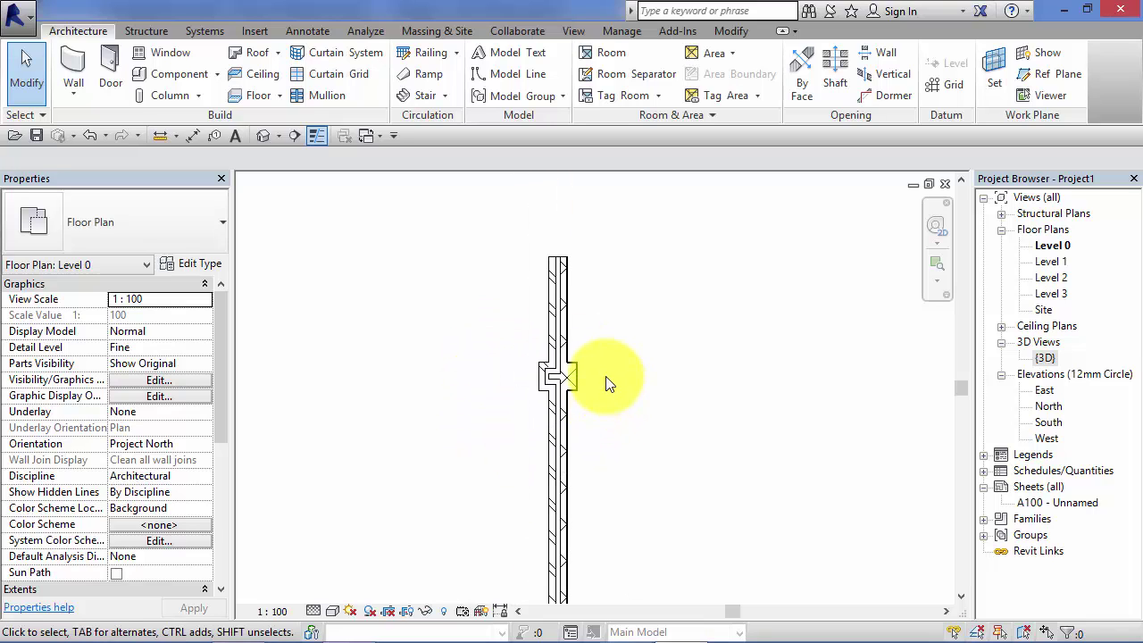
pyautogui.scroll(1, 597, 384)
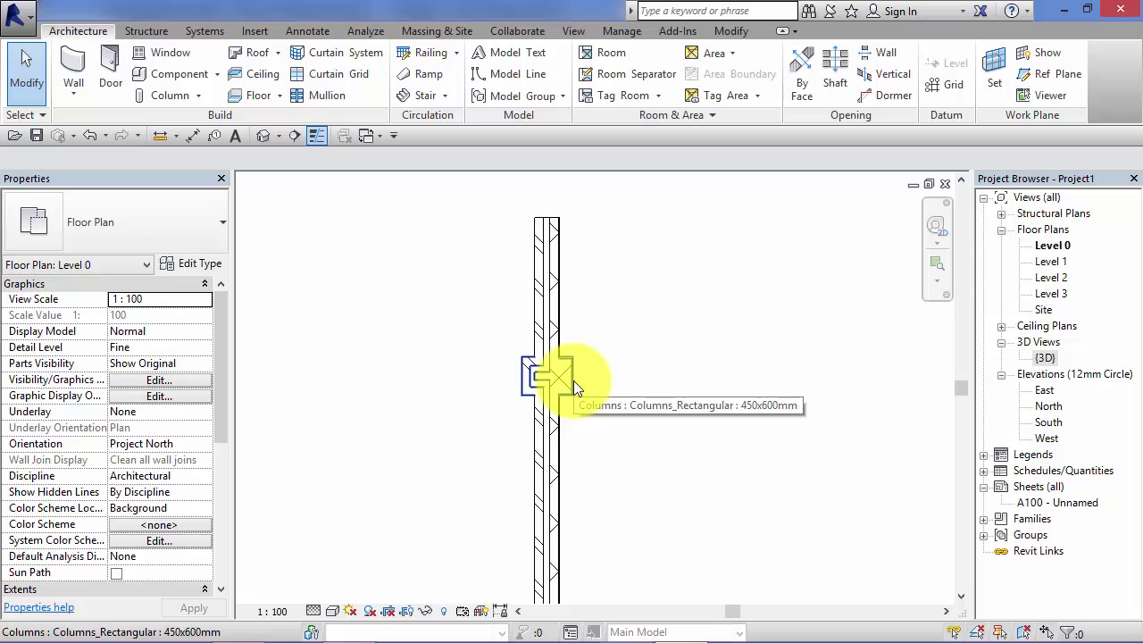
pyautogui.click(573, 380)
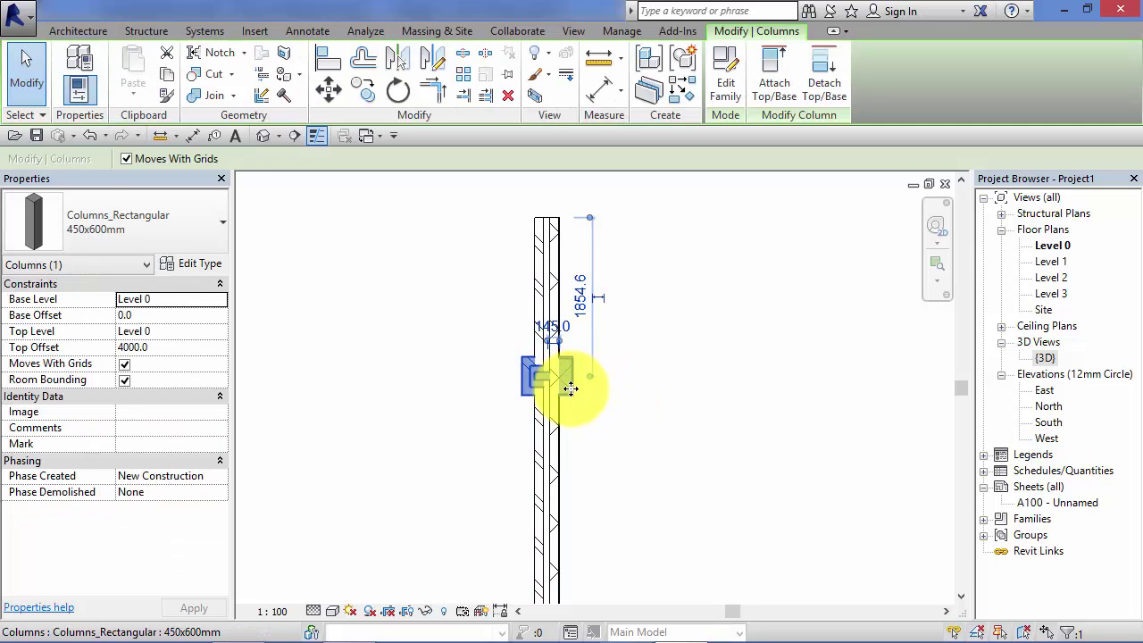
pyautogui.moveTo(568, 388); pyautogui.dragTo(548, 436)
pyautogui.scroll(3, 568, 453)
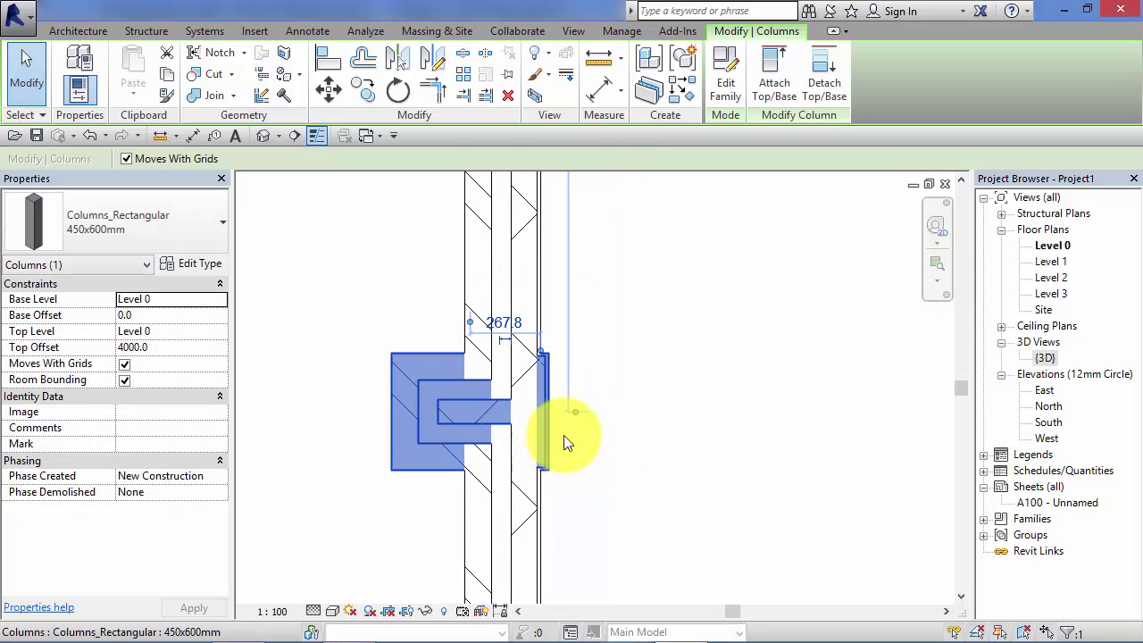
pyautogui.click(679, 383)
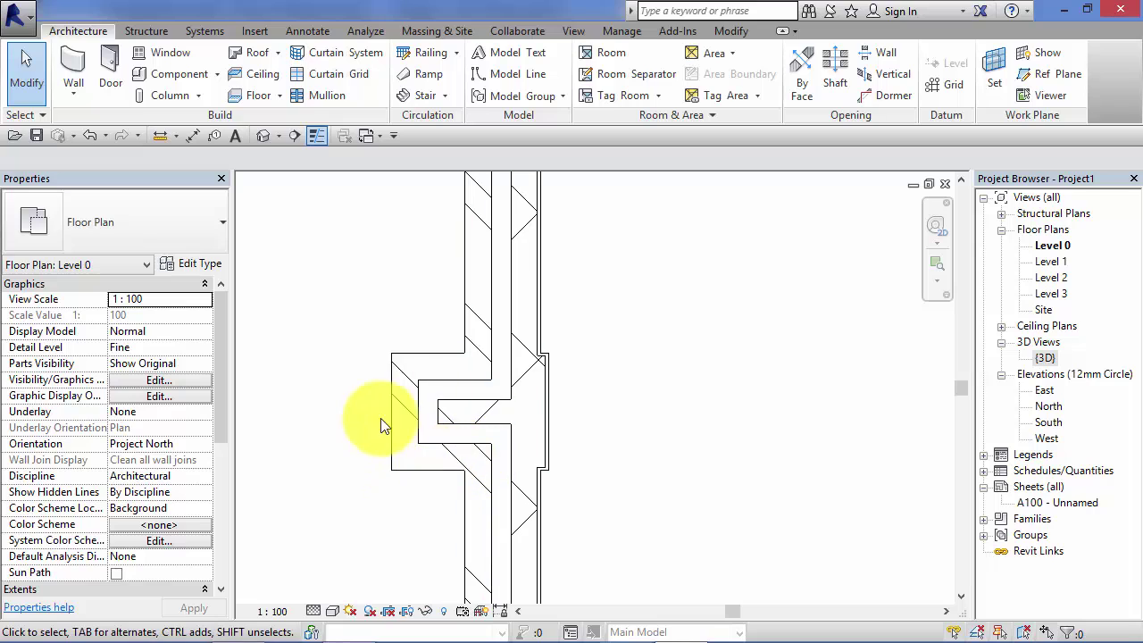
# - Place a vertical Metsec-142C13 structural column with its height set to Level 1 inside the wall, above the rectangular column in plan
pyautogui.scroll(-4, 760, 359)
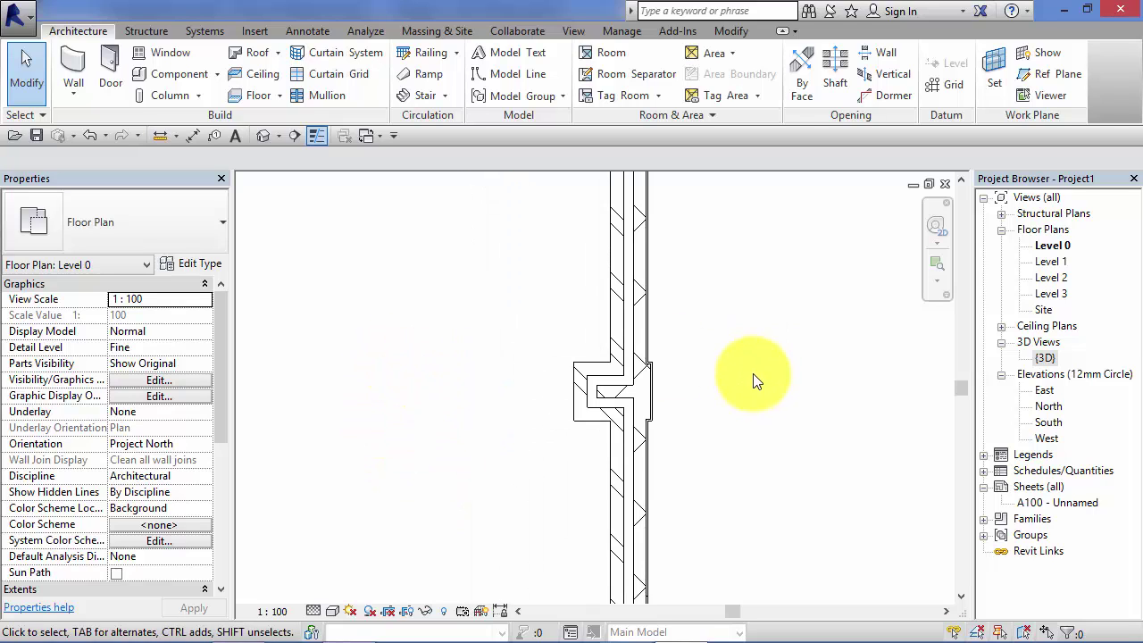
pyautogui.moveTo(735, 374); pyautogui.dragTo(670, 425, button='middle')
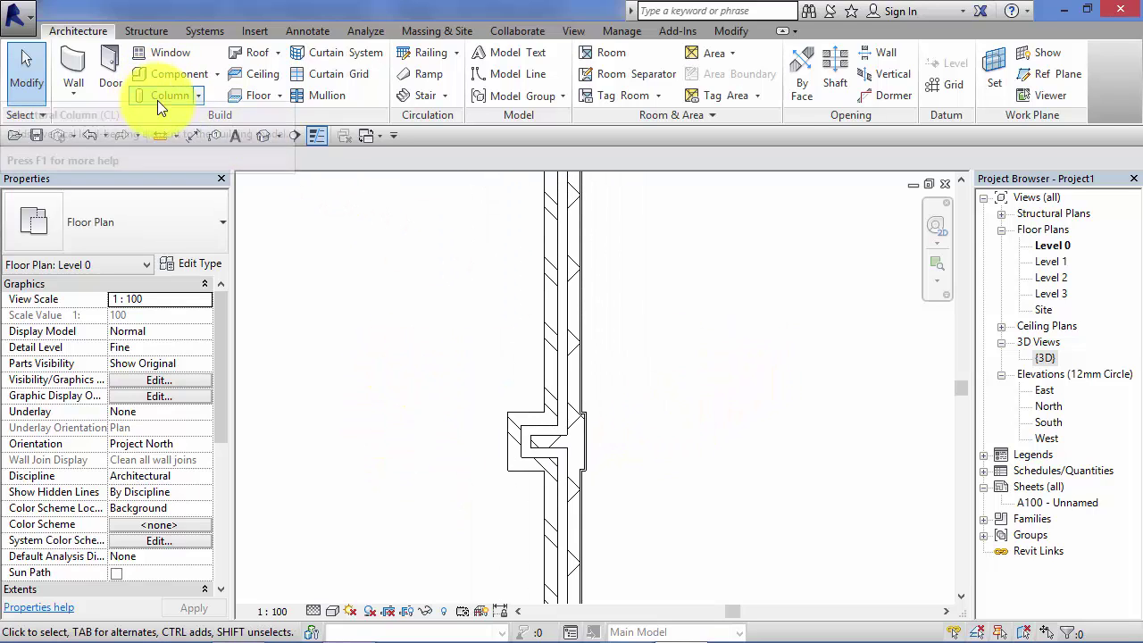
pyautogui.click(202, 95)
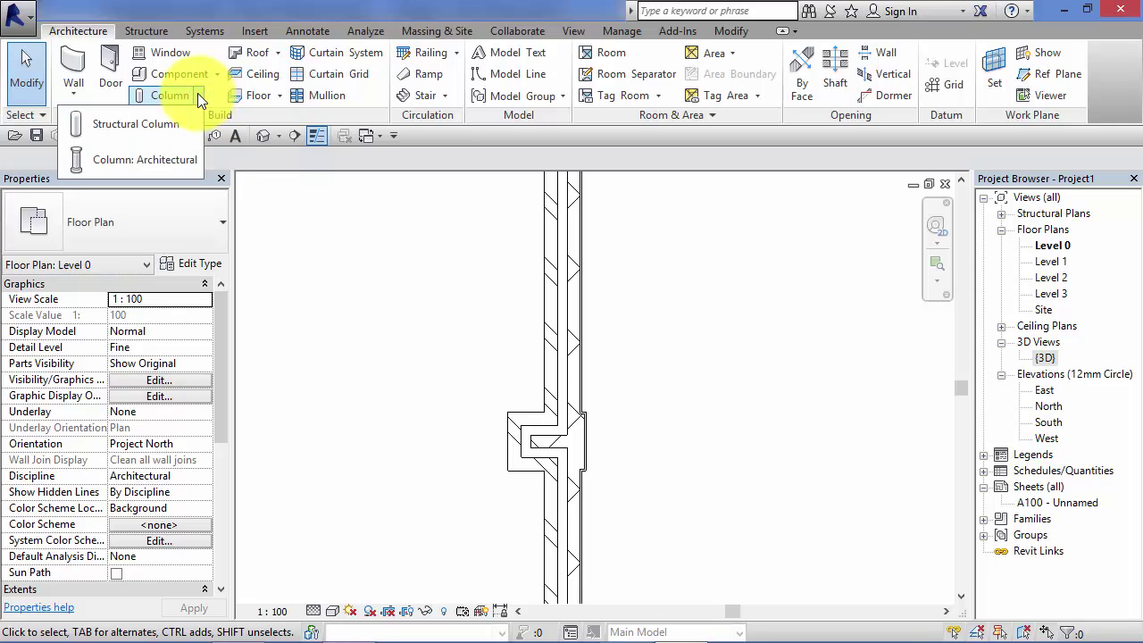
pyautogui.click(134, 123)
pyautogui.scroll(3, 562, 304)
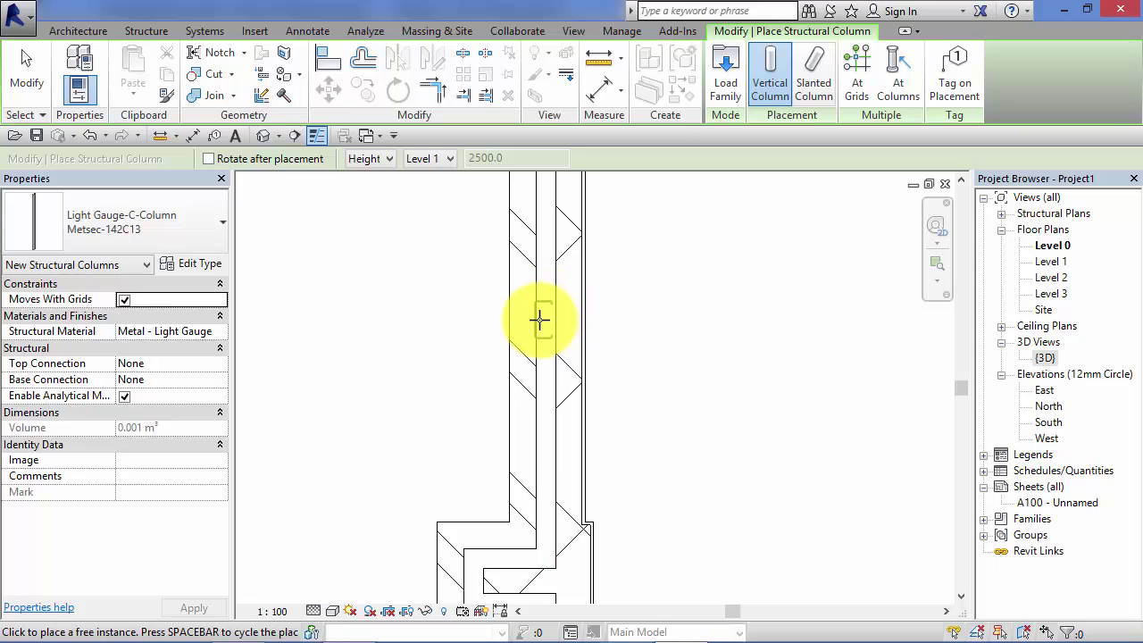
pyautogui.click(549, 315)
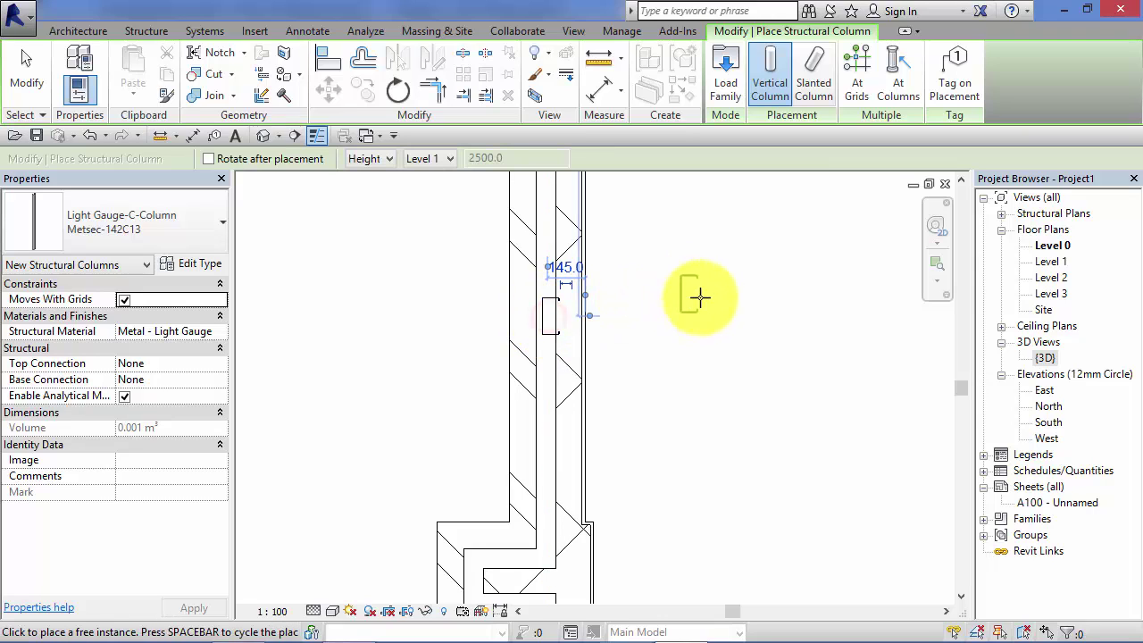